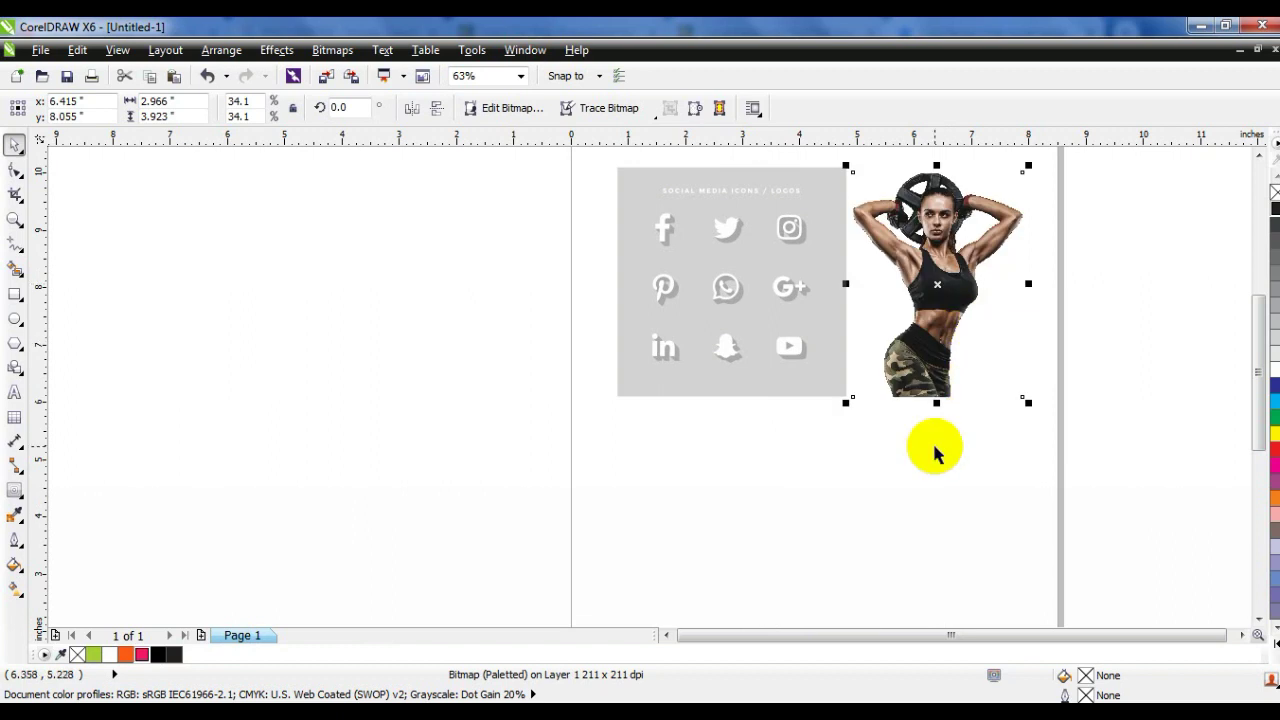
Add the caption "SOCIAL MEDIA ICON DOWNLOAD FREE ON FREEPIK" on three lines and place it under the icon sheet, scaled to about 16 pt
left_click(14, 392)
left_click(222, 486)
type("SOCIAL MEDIA ICON")
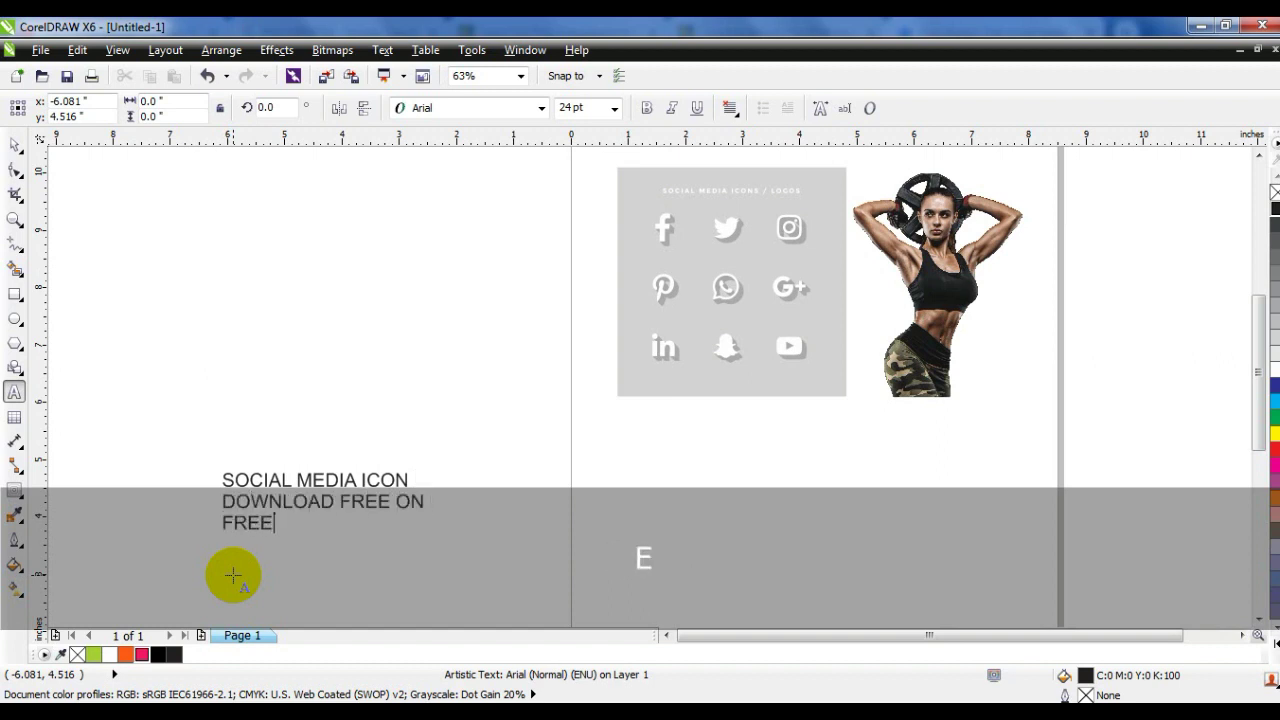
left_click(15, 146)
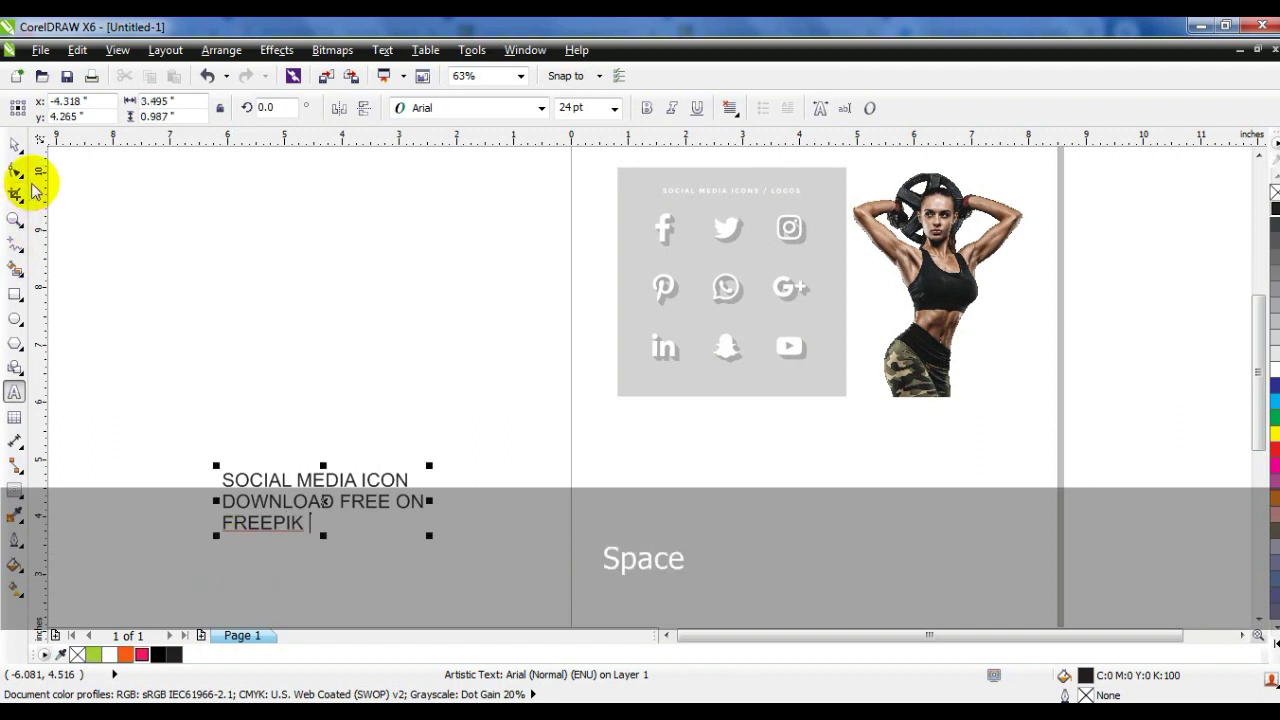
left_click_drag(305, 480, 710, 414)
left_click_drag(845, 476, 762, 458)
Copy the caption beneath the woman's photo, change the copy's text to "PNG IMAGE" and enlarge it to about 25 pt
left_click_drag(692, 432, 886, 428)
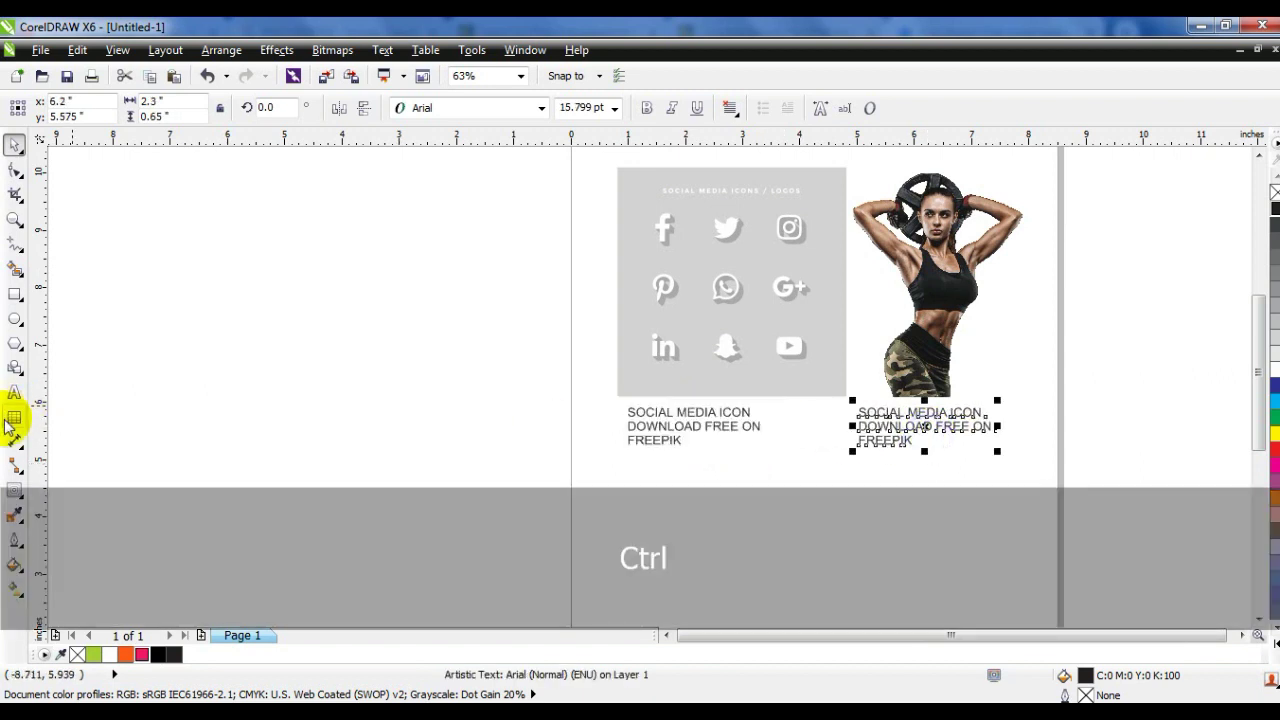
key("shift+Home")
key("shift+Up")
key("shift+Up")
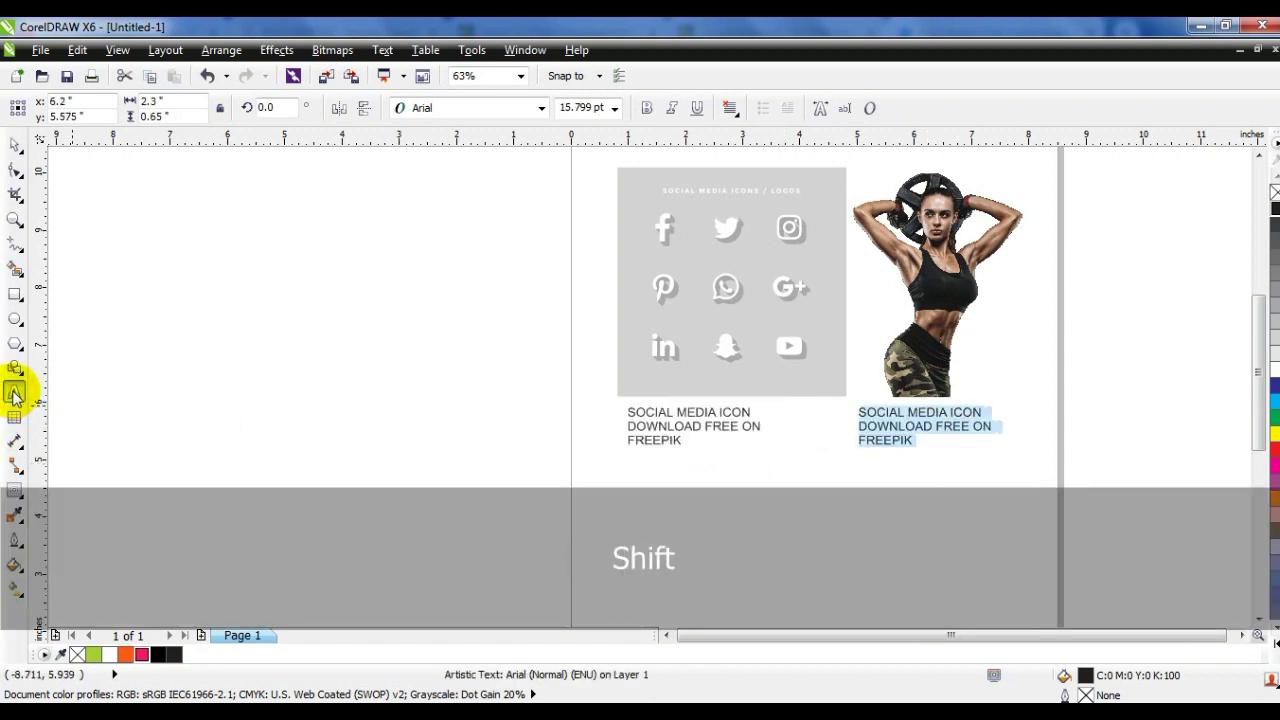
type("p")
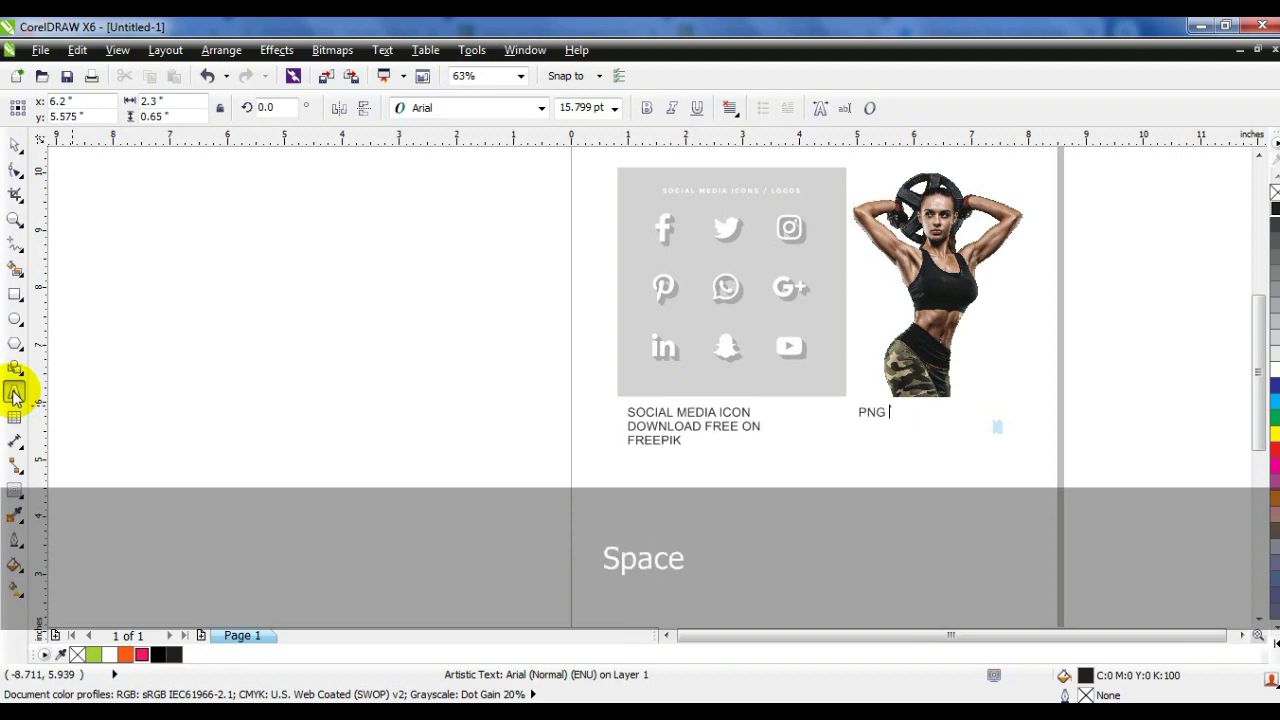
type("NG IMAGE")
left_click(15, 145)
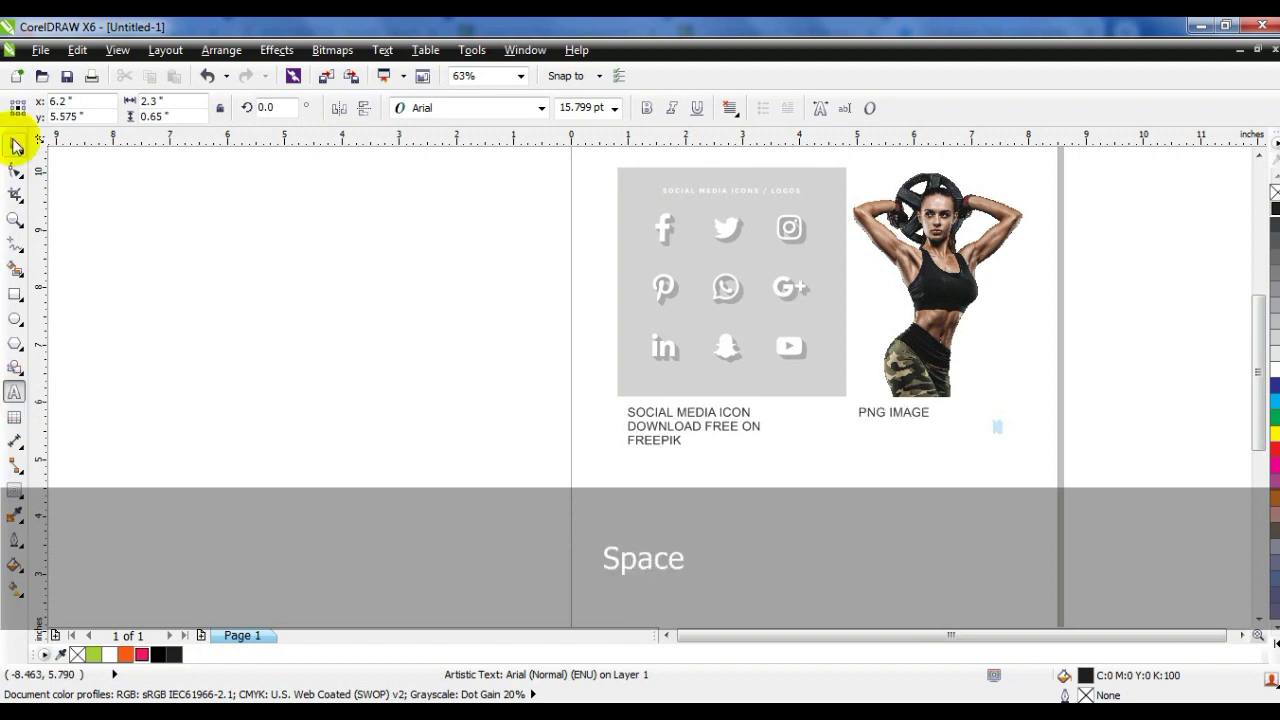
left_click_drag(935, 428, 975, 442)
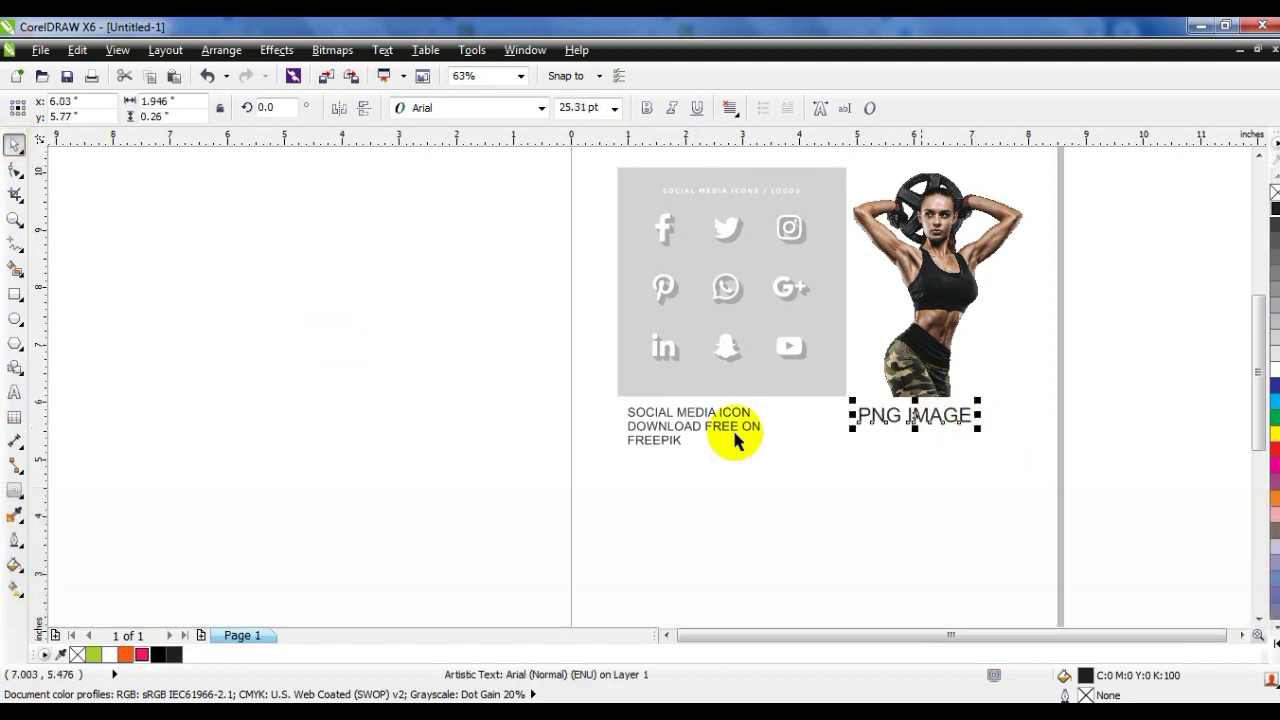
Ungroup the social media icon sheet into separate objects
left_click(393, 397)
left_click(778, 331)
left_click(483, 112)
left_click(507, 286)
Try moving the white Pinterest icon separately from its shadow and undo the move
left_click_drag(668, 292, 647, 299)
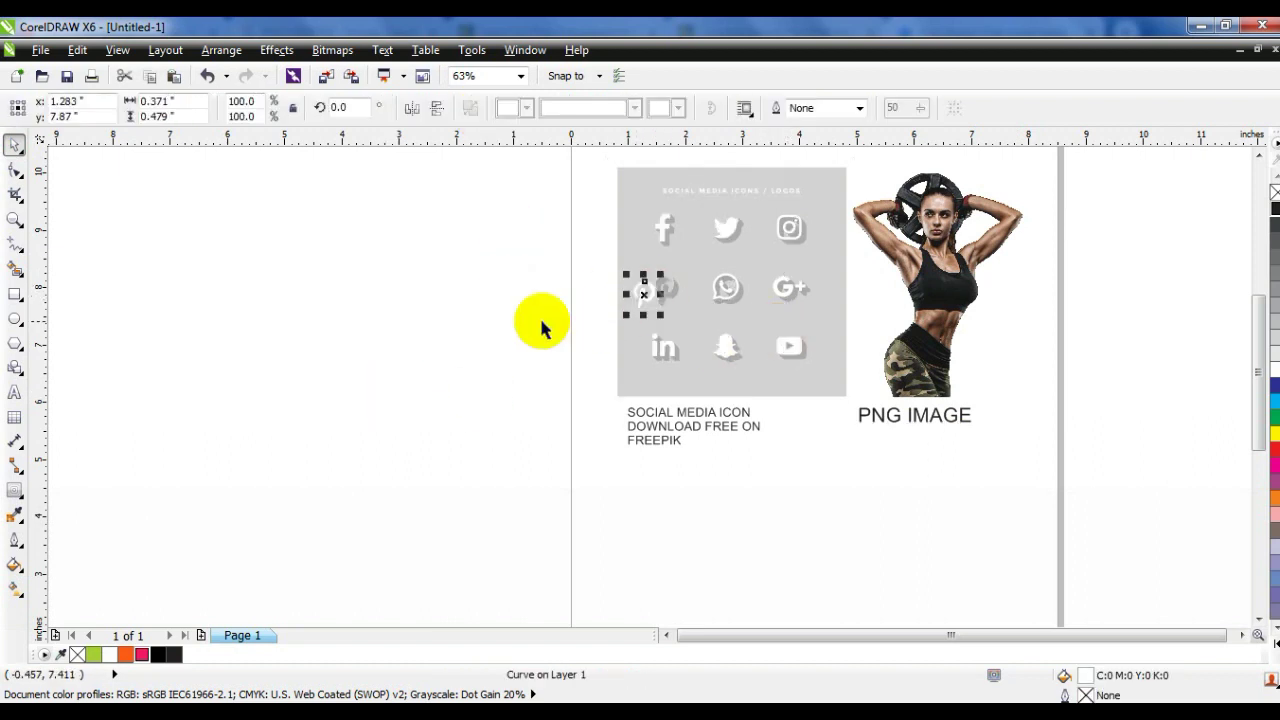
key("ctrl+z")
left_click(542, 322)
Draw a square about 7.36 in wide in the empty area left of the page
left_click(666, 636)
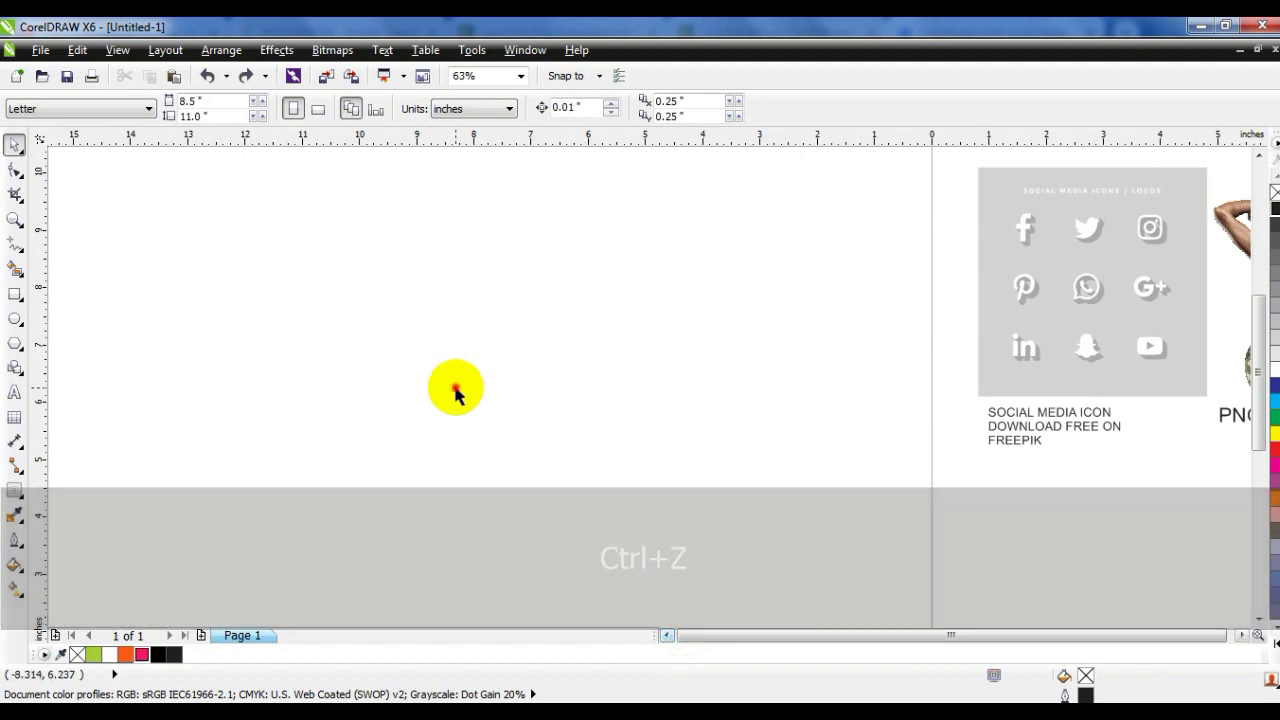
left_click(15, 293)
left_click_drag(333, 165, 754, 587)
left_click(15, 145)
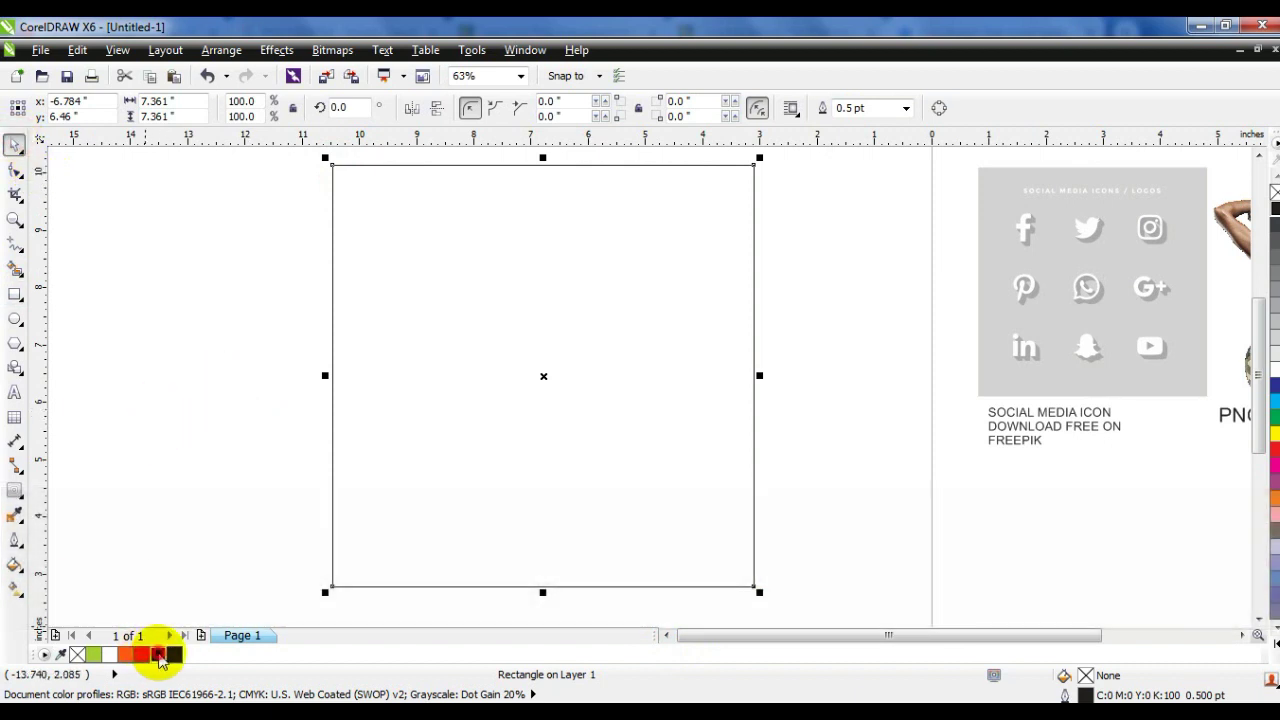
Give the square a vertical linear fountain fill from C100 M100 Y100 K100 at the lower end to the lighter black swatch above
left_click(158, 655)
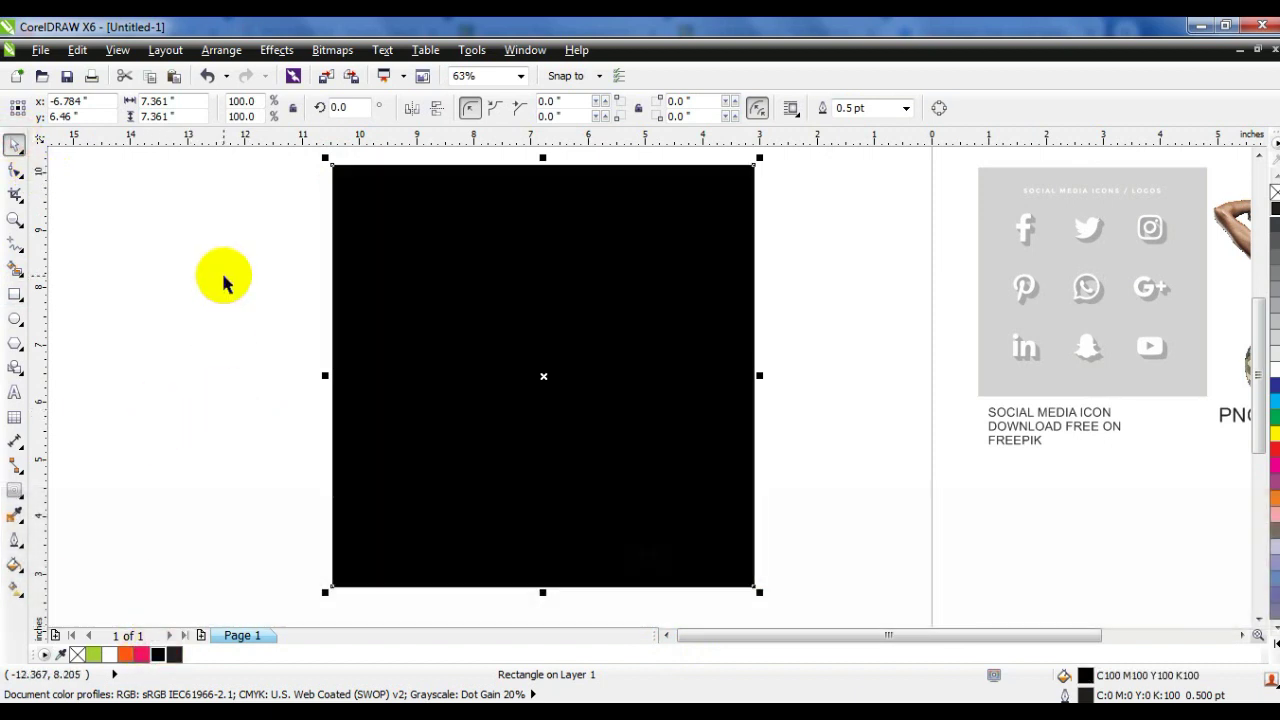
left_click(16, 591)
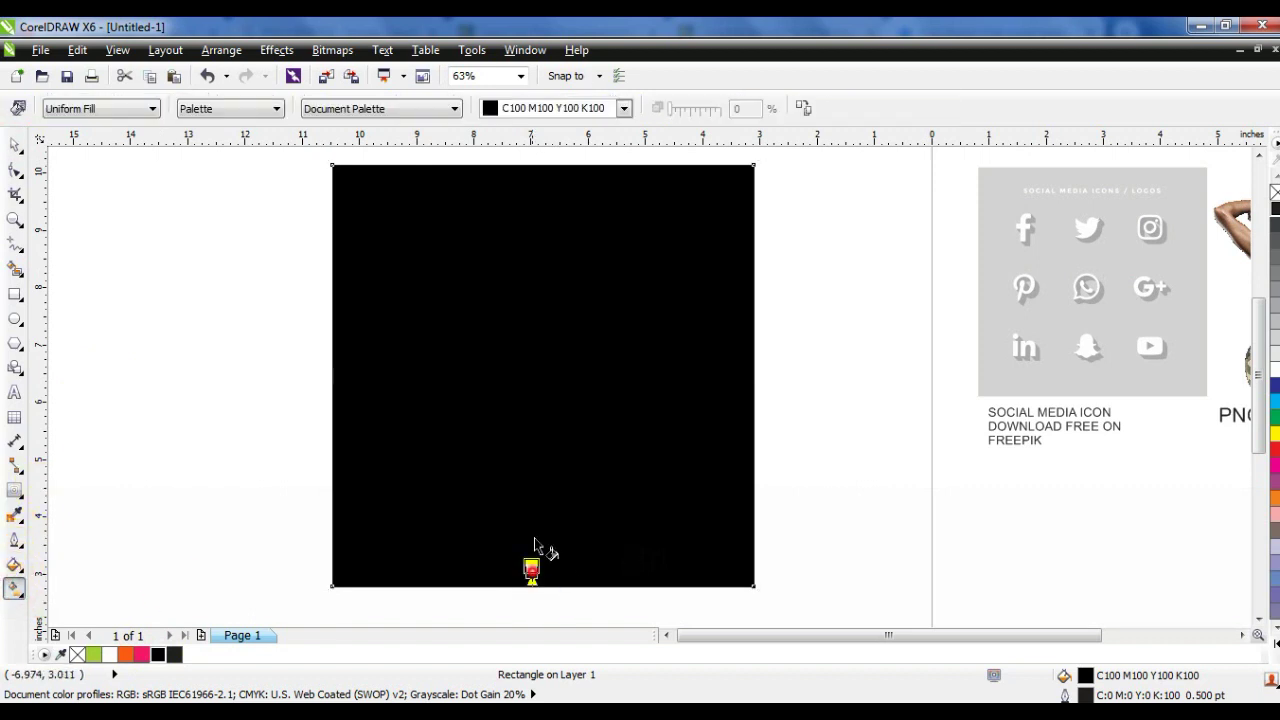
left_click_drag(541, 263, 541, 263)
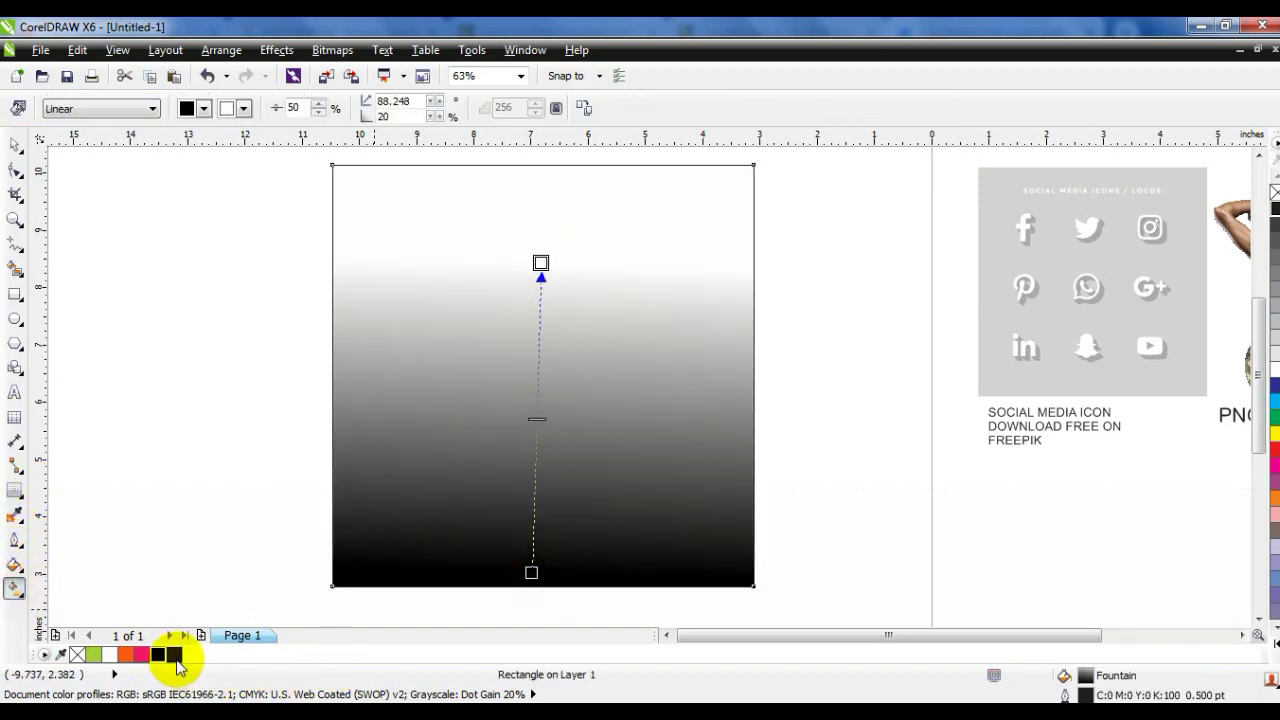
left_click_drag(366, 521, 541, 263)
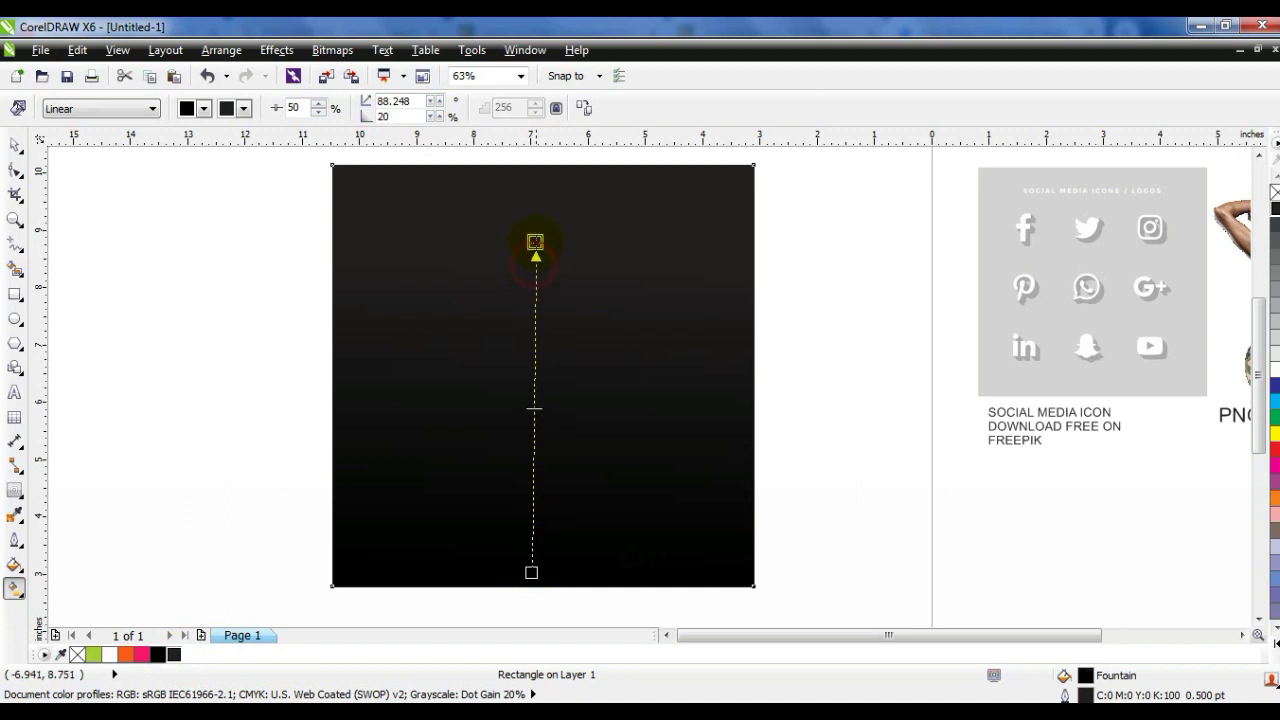
left_click(14, 143)
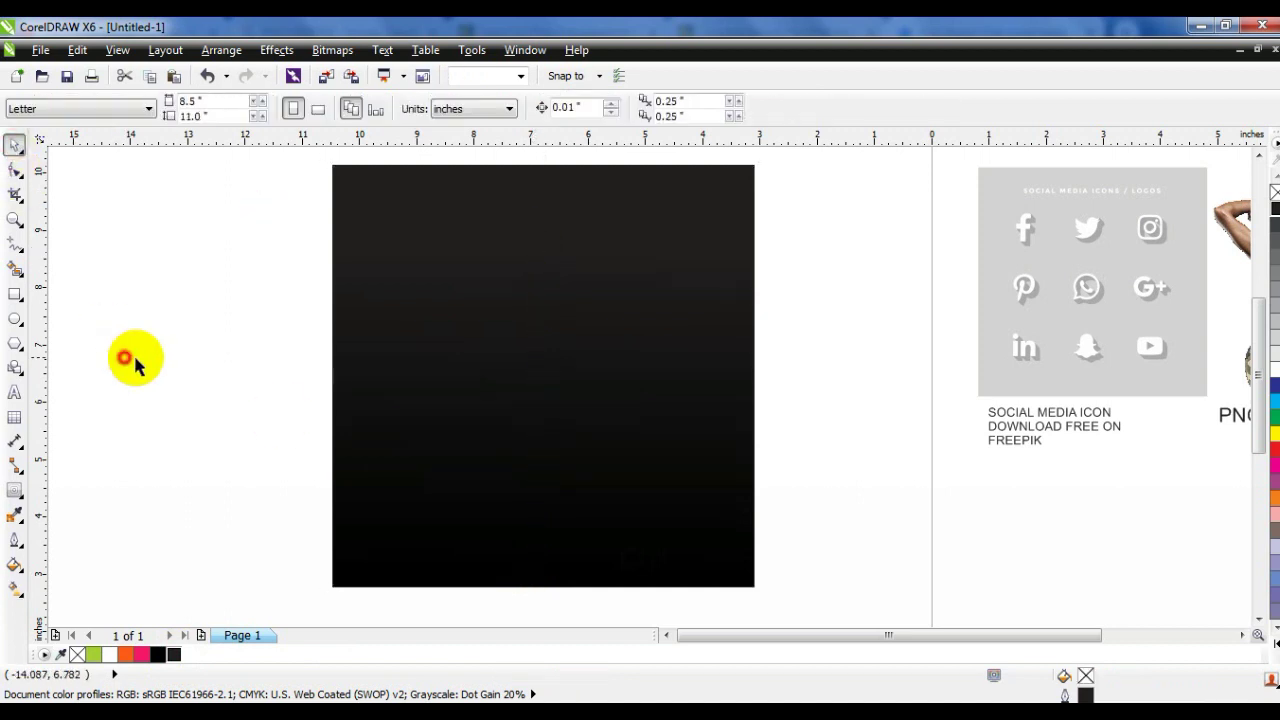
Move the woman's PNG photo to the black square's right edge and bring it to the front of the page
left_click_drag(1243, 228, 722, 348)
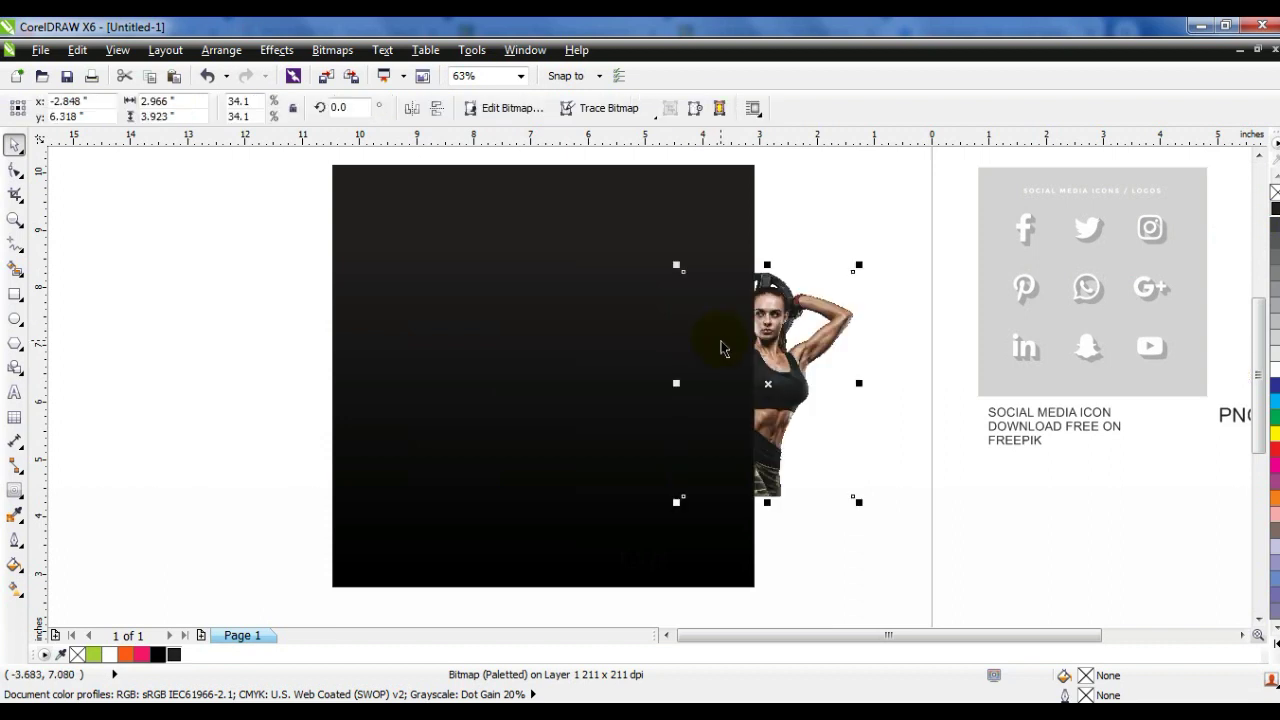
right_click(798, 380)
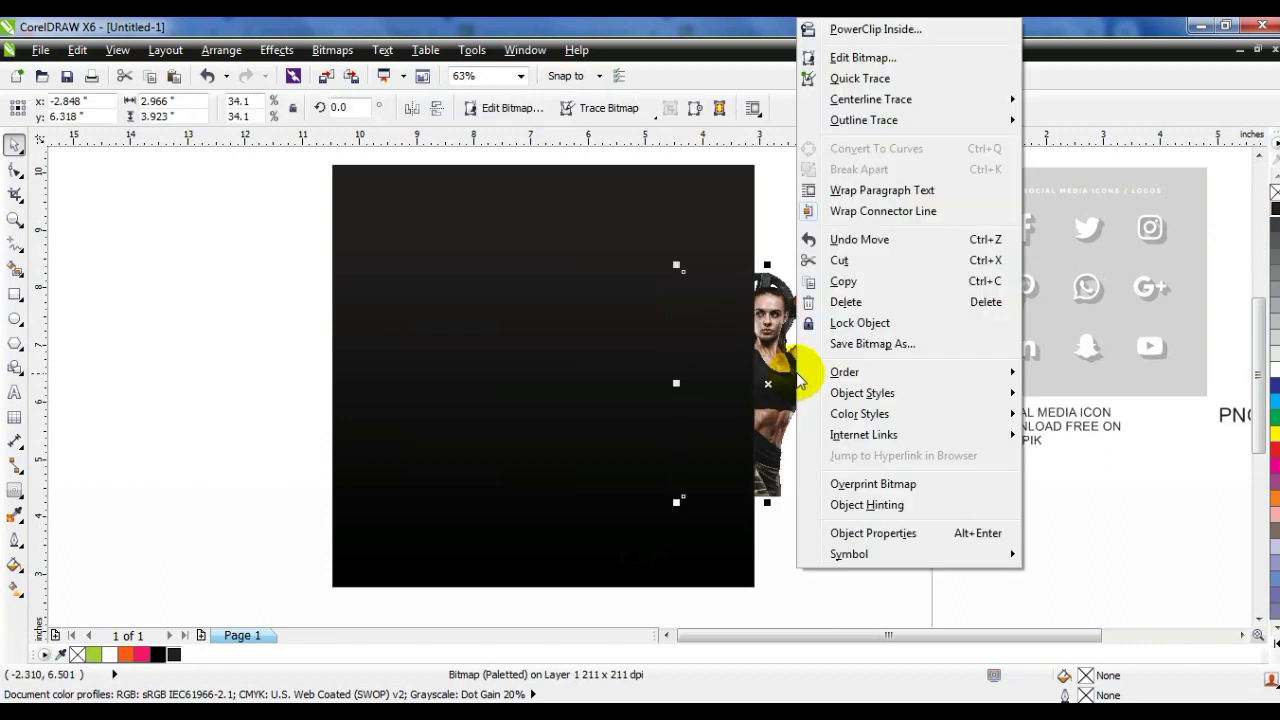
mouse_move(852, 372)
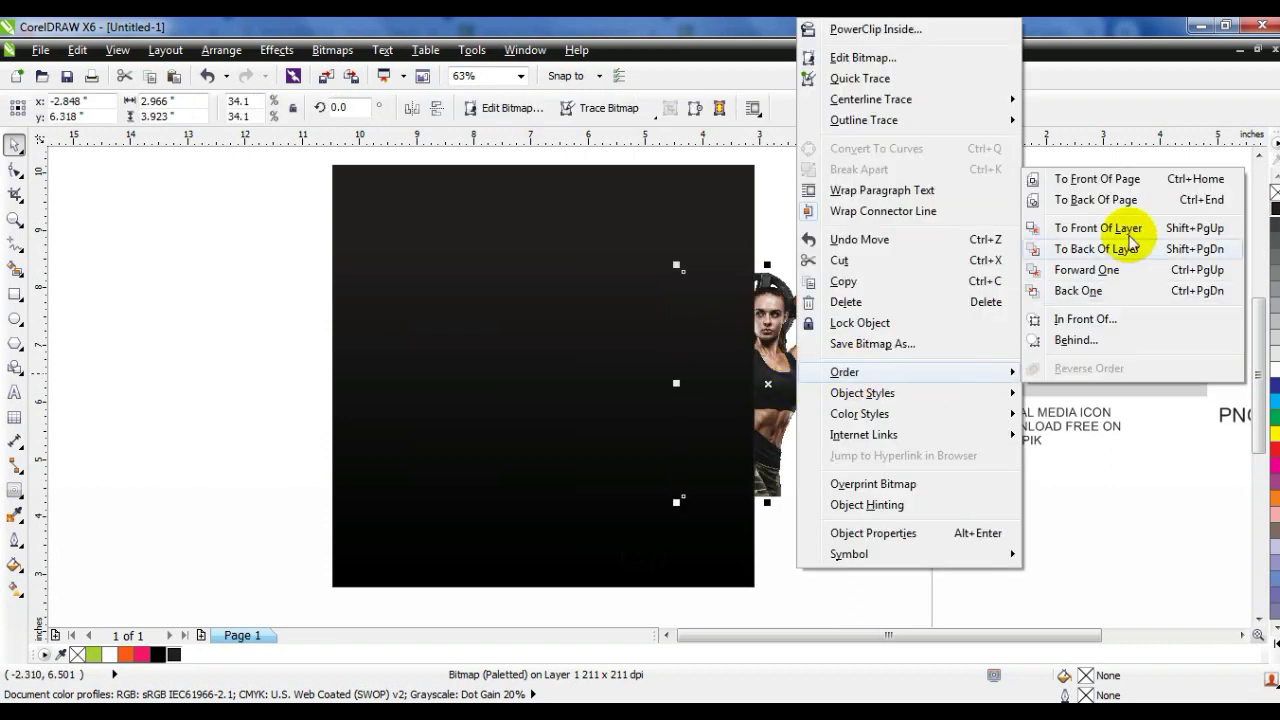
left_click(1100, 180)
Place the photo inside the black square against its lower edge and enlarge it to about 4.7 × 6.2 in
left_click_drag(772, 390, 524, 491)
left_click_drag(613, 356, 688, 256)
left_click_drag(430, 256, 400, 216)
left_click_drag(690, 216, 684, 221)
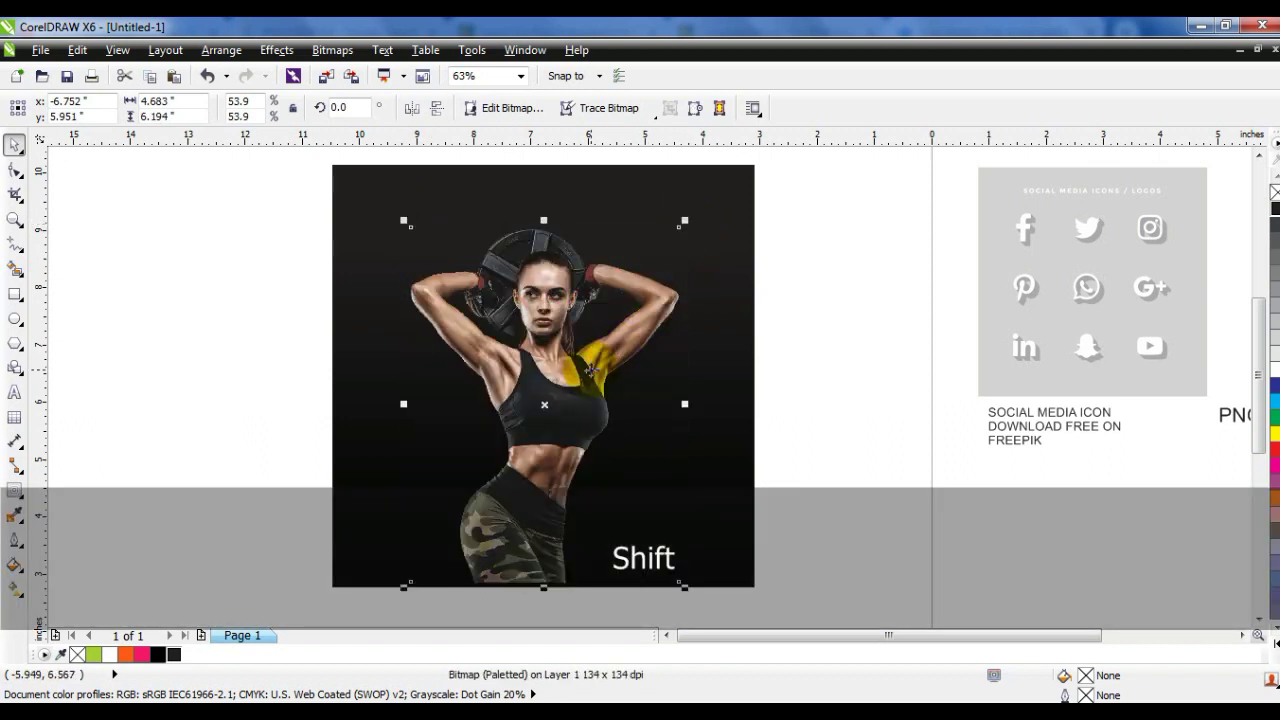
left_click_drag(590, 370, 590, 374)
Reduce the photo to about 4.4 × 5.8 in and centre it horizontally on the black square
left_click(750, 420, "shift")
key("c")
left_click(803, 417)
left_click(585, 410)
left_click_drag(680, 225, 667, 245)
left_click(713, 268, "shift")
key("c")
left_click(869, 287)
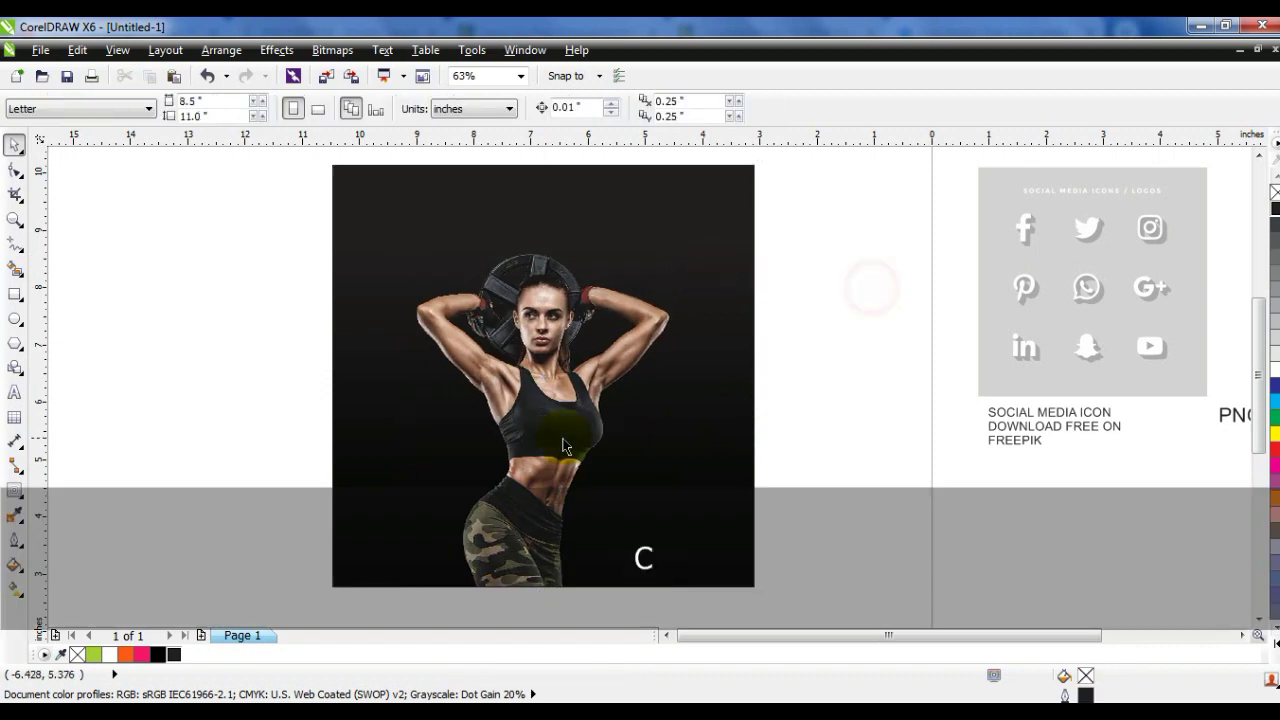
Convert the woman's photo to a 300 dpi Grayscale (8-bit) bitmap with anti-aliasing and a transparent background
left_click(564, 439)
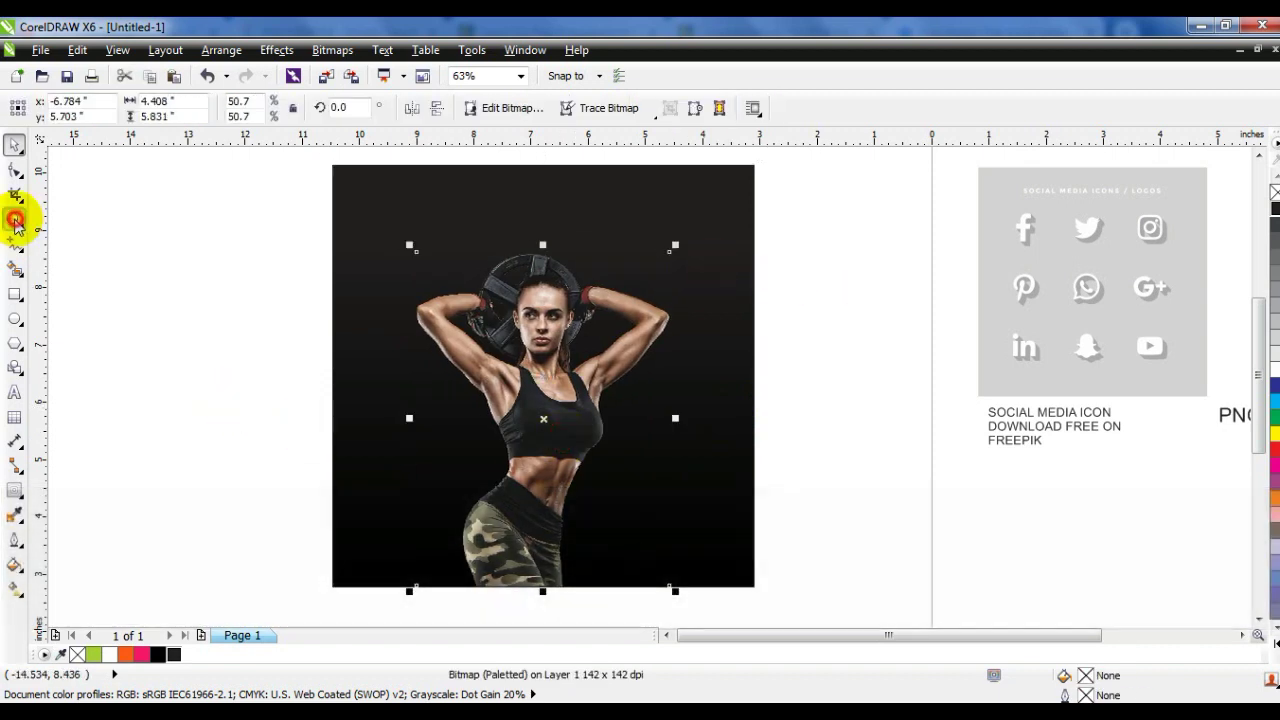
left_click(15, 219)
left_click_drag(380, 281, 771, 588)
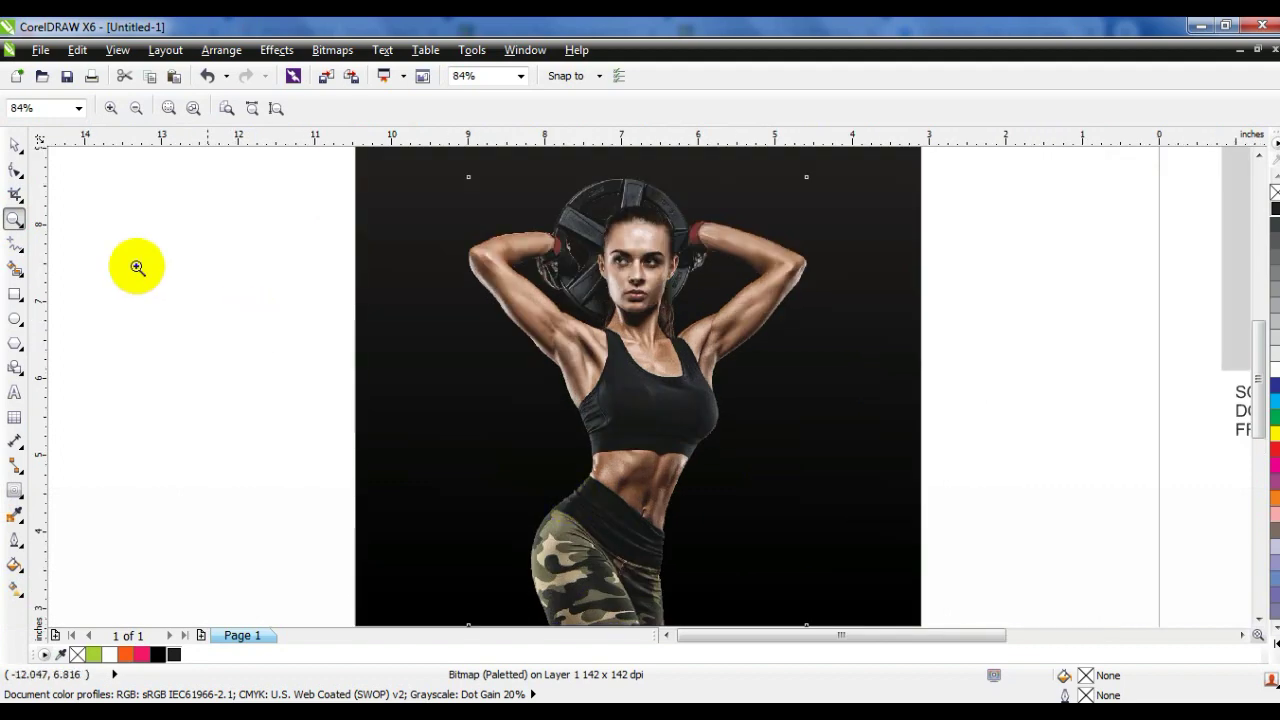
left_click(14, 148)
left_click(332, 50)
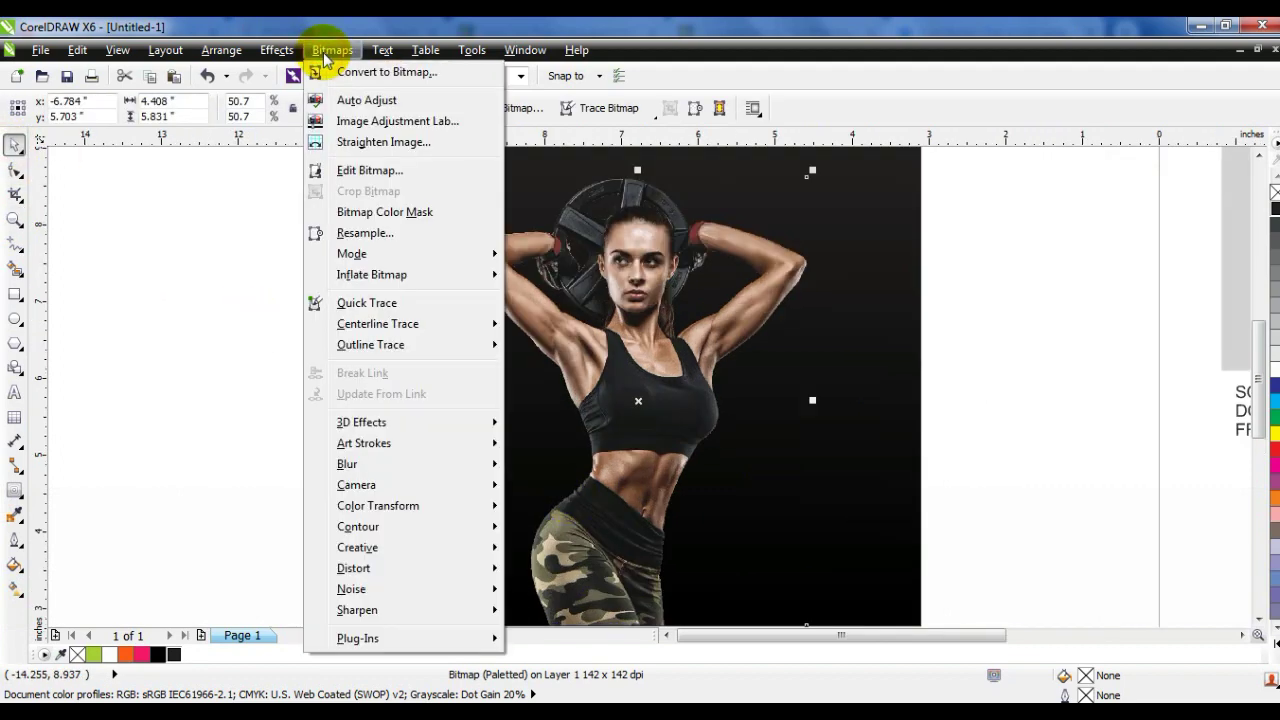
left_click(386, 72)
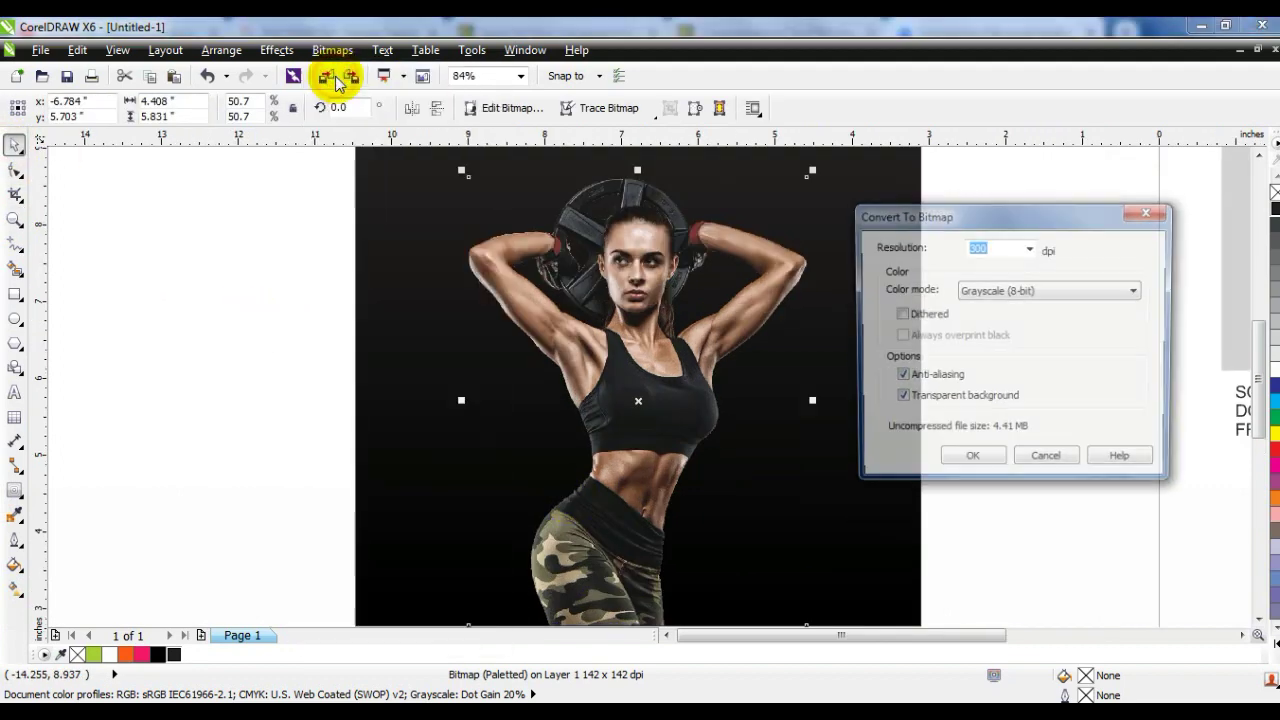
left_click(1008, 291)
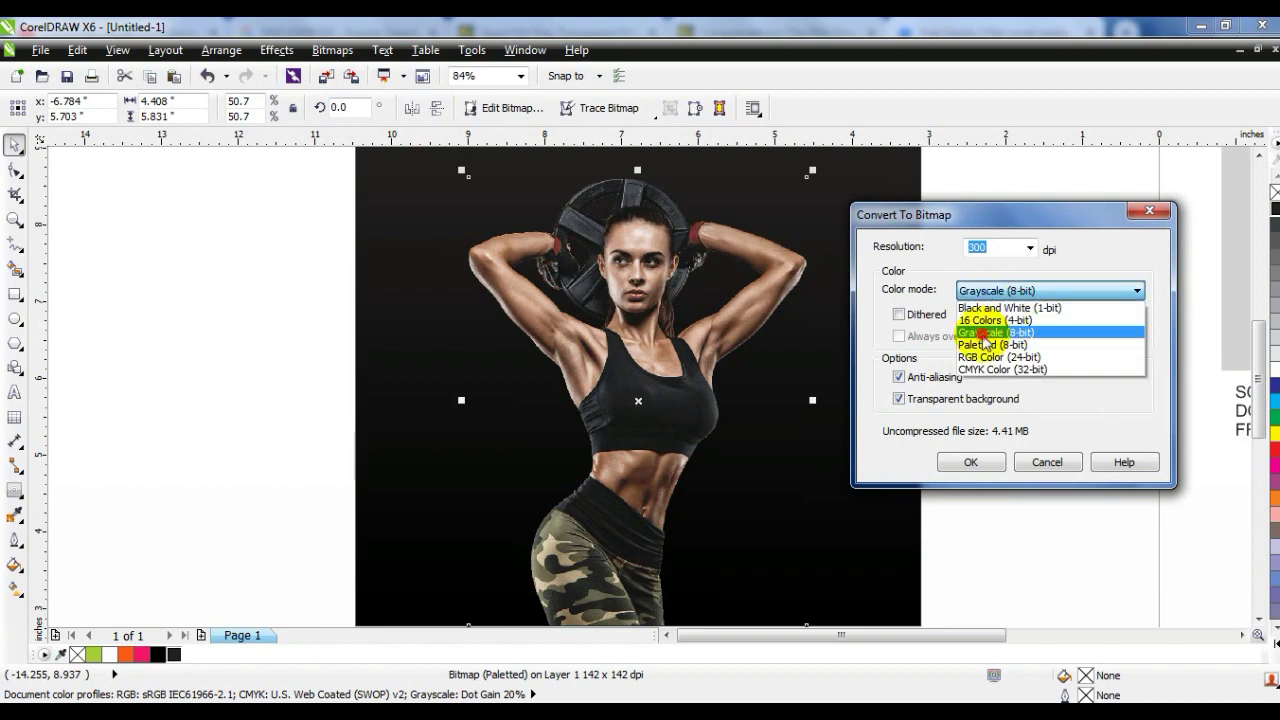
left_click(990, 332)
left_click(972, 462)
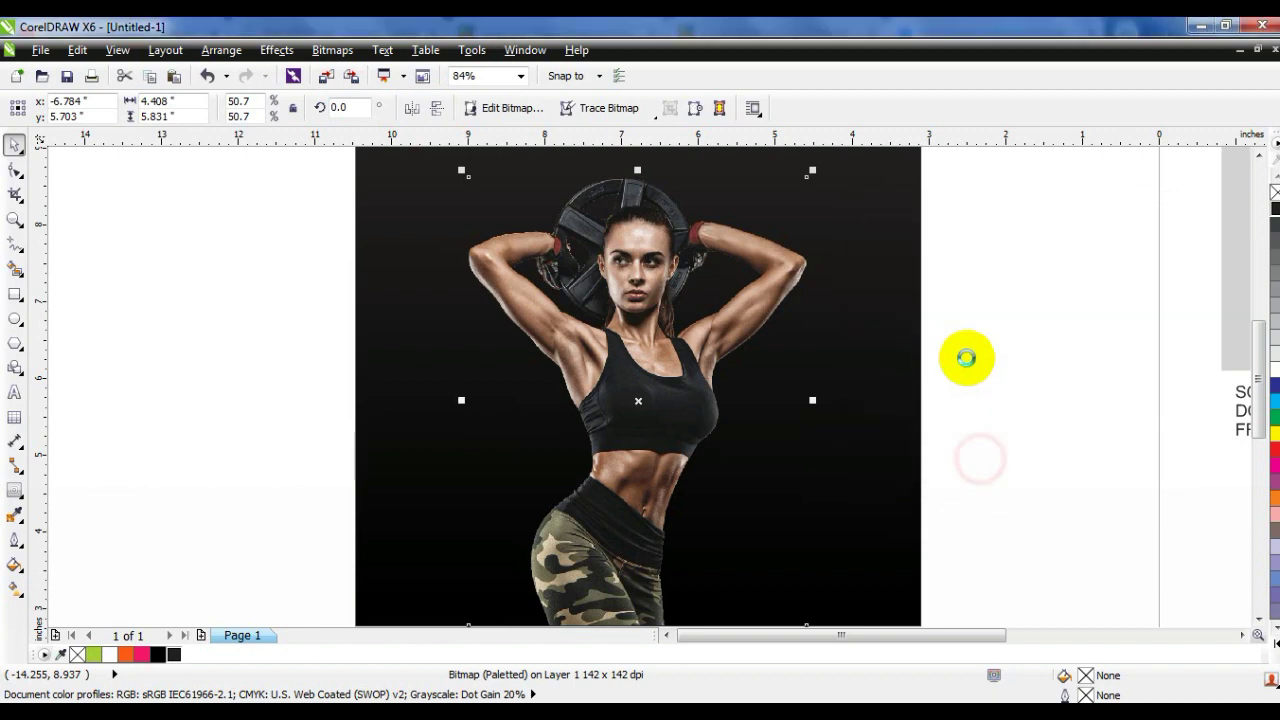
Apply Brightness/Contrast/Intensity to the grayscale photo with brightness -3, contrast 19 and intensity 2
left_click(277, 52)
mouse_move(295, 76)
left_click(545, 177)
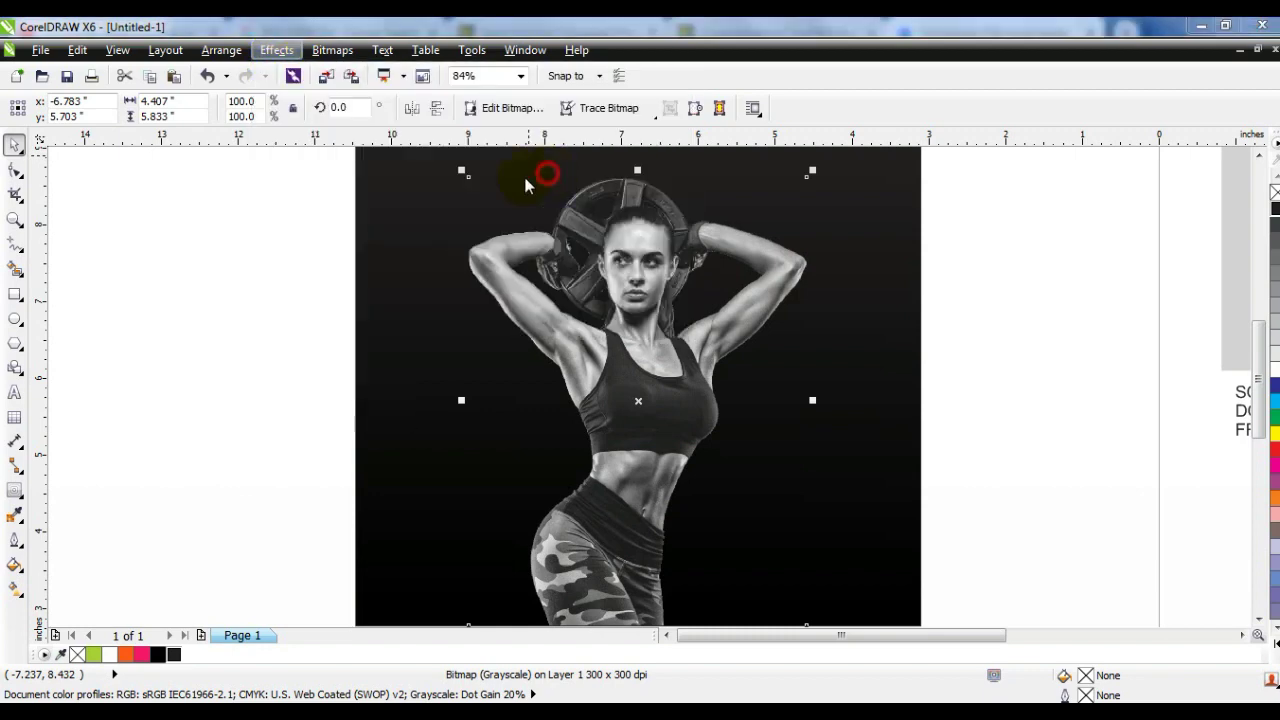
left_click_drag(657, 277, 1017, 258)
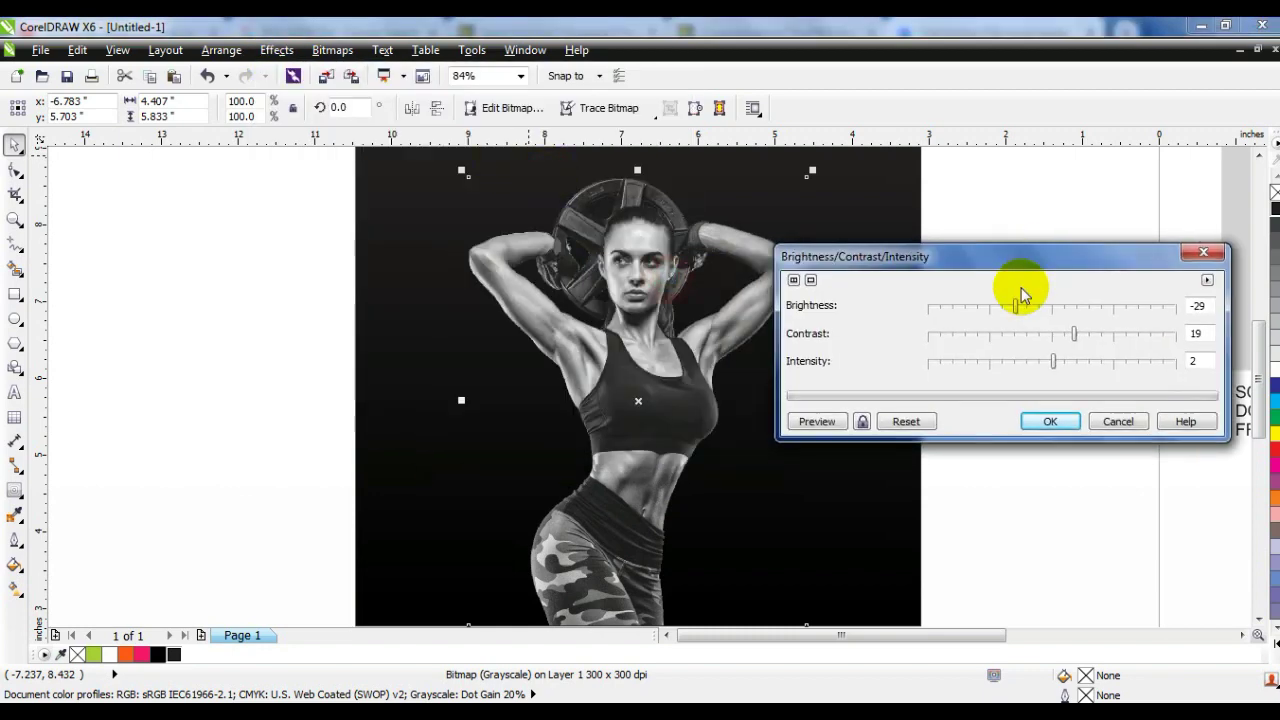
left_click_drag(1033, 310, 1050, 312)
left_click(862, 421)
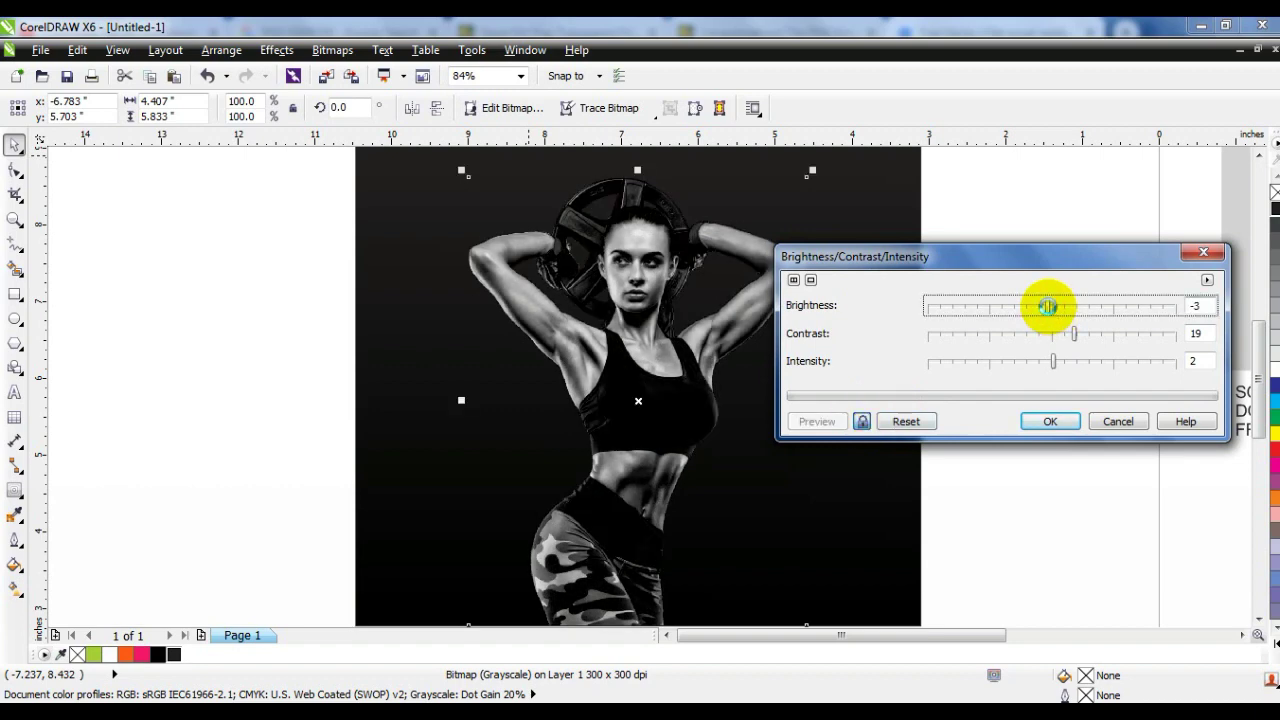
left_click(1049, 423)
left_click(1037, 437)
Draw a three-sided polygon in the empty area left of the black square and enlarge it to about 7.1 × 6.1 in
left_click(890, 415)
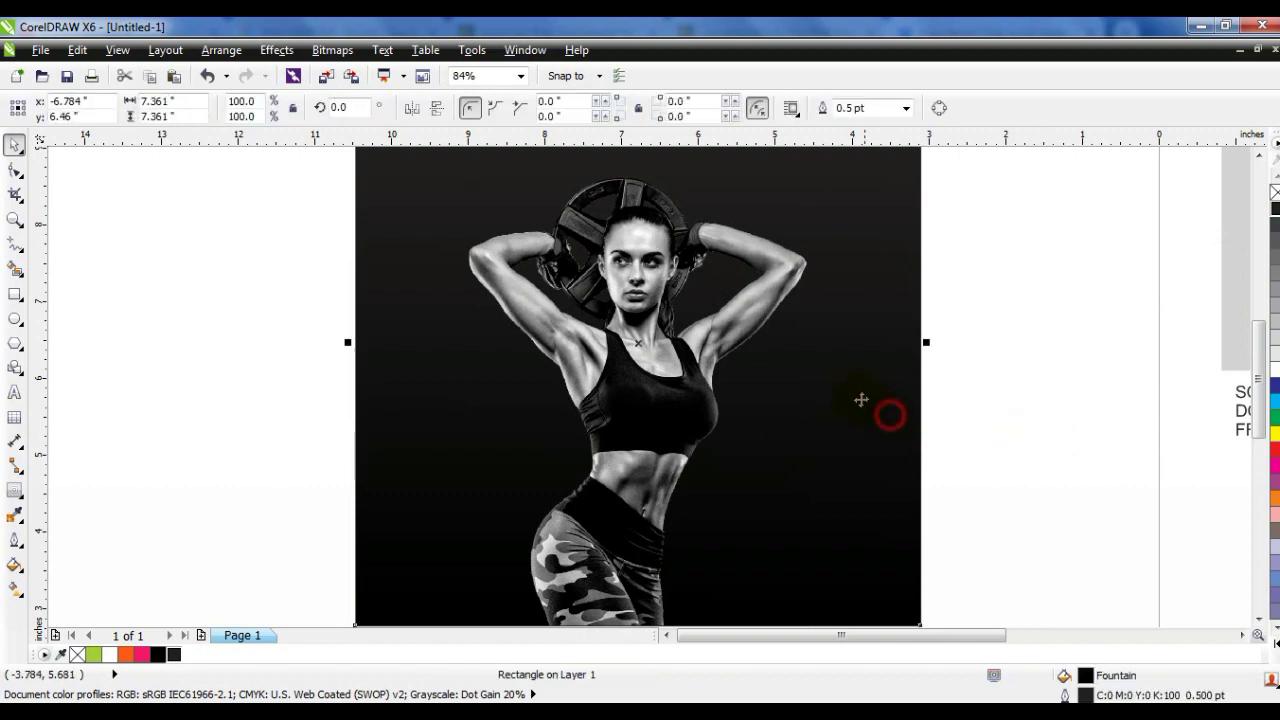
key("shift+F2")
left_click(980, 403)
left_click(665, 635)
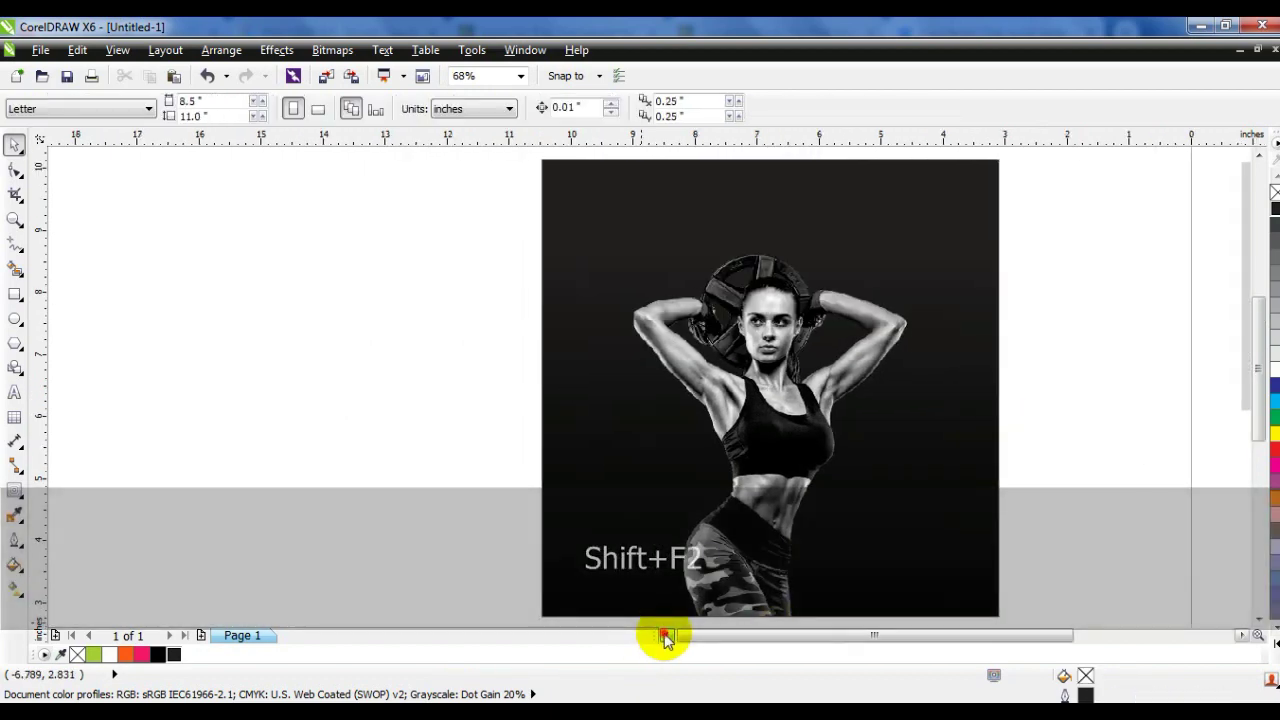
left_click(665, 635)
left_click(665, 635)
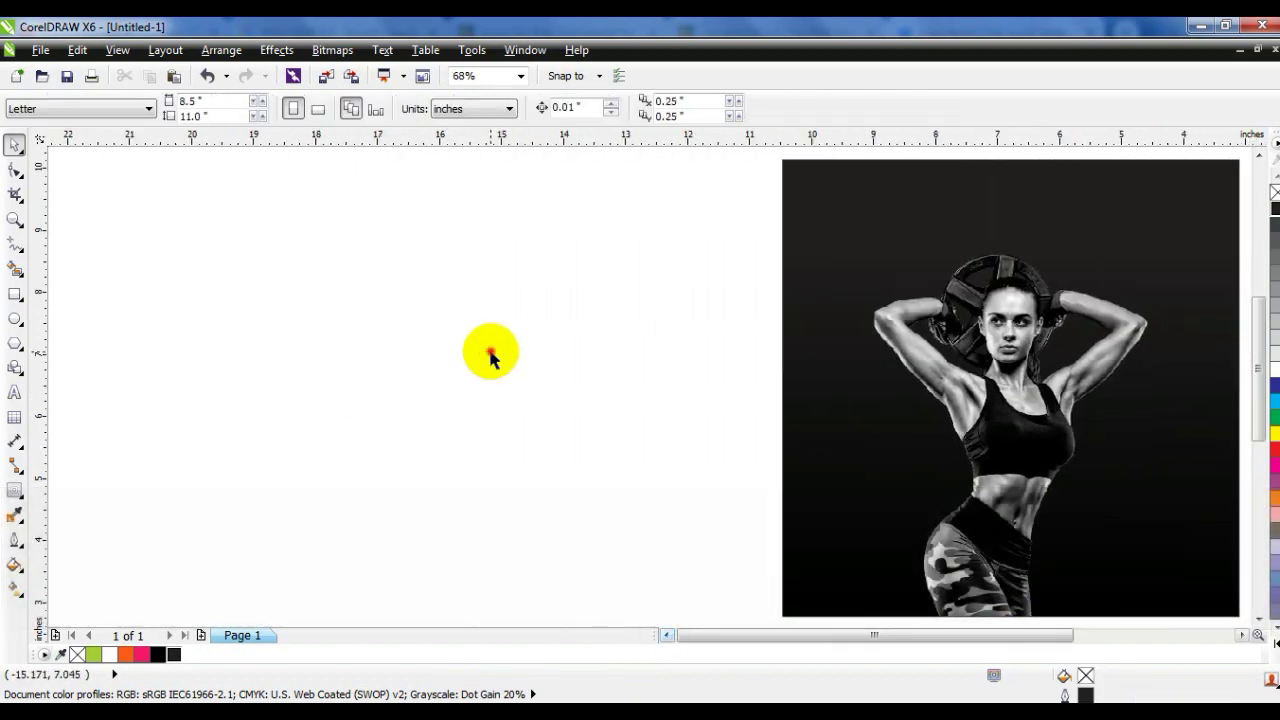
left_click(14, 345)
left_click_drag(329, 186, 571, 603)
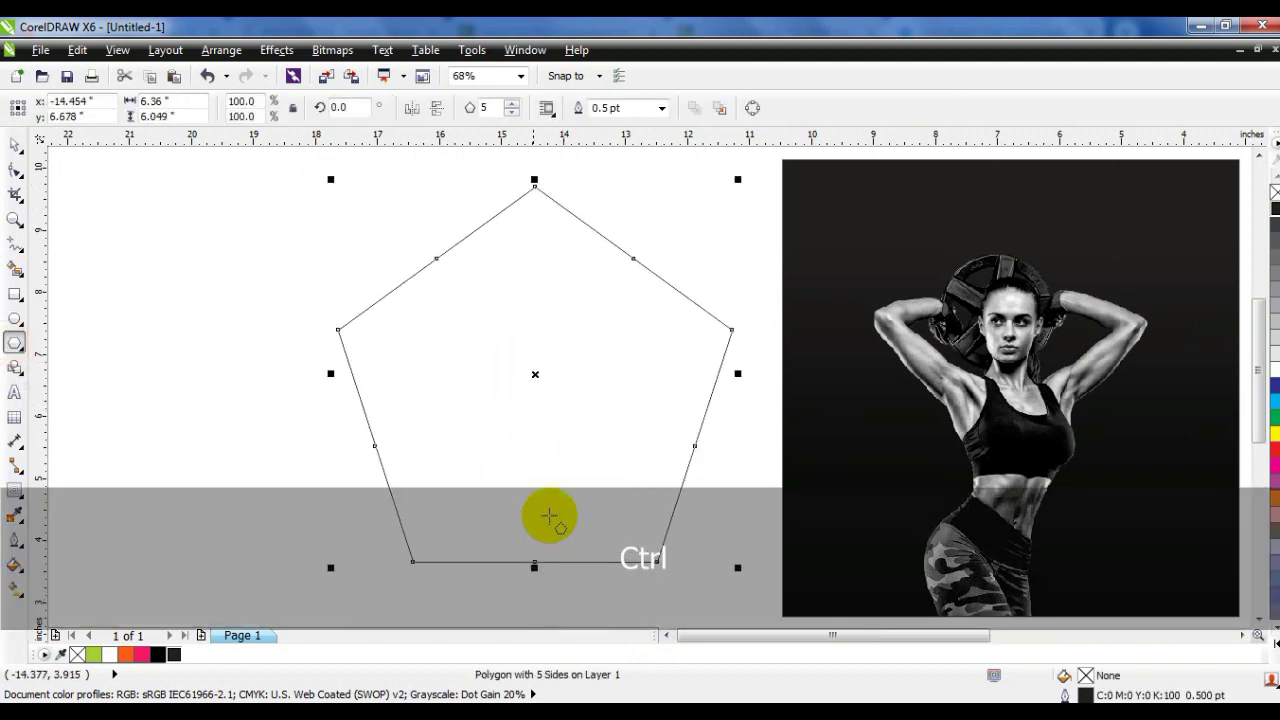
left_click(512, 113)
left_click(513, 114)
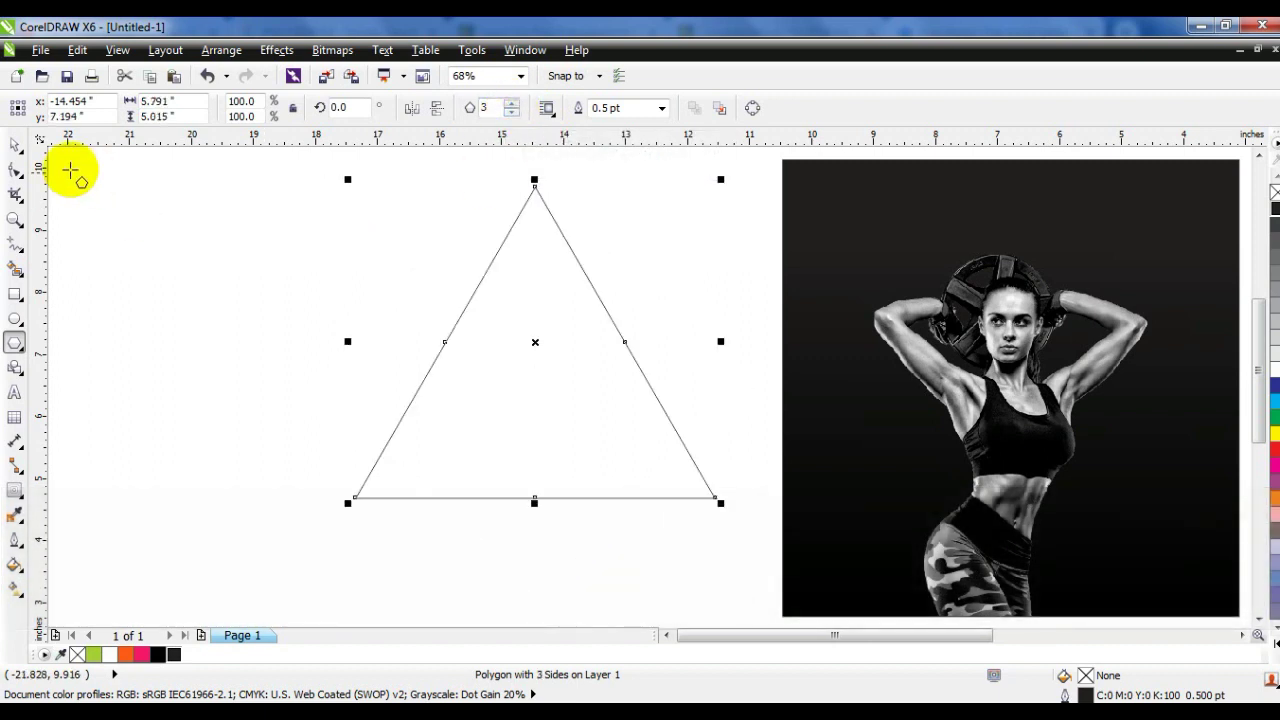
left_click(14, 145)
left_click_drag(348, 503, 268, 572)
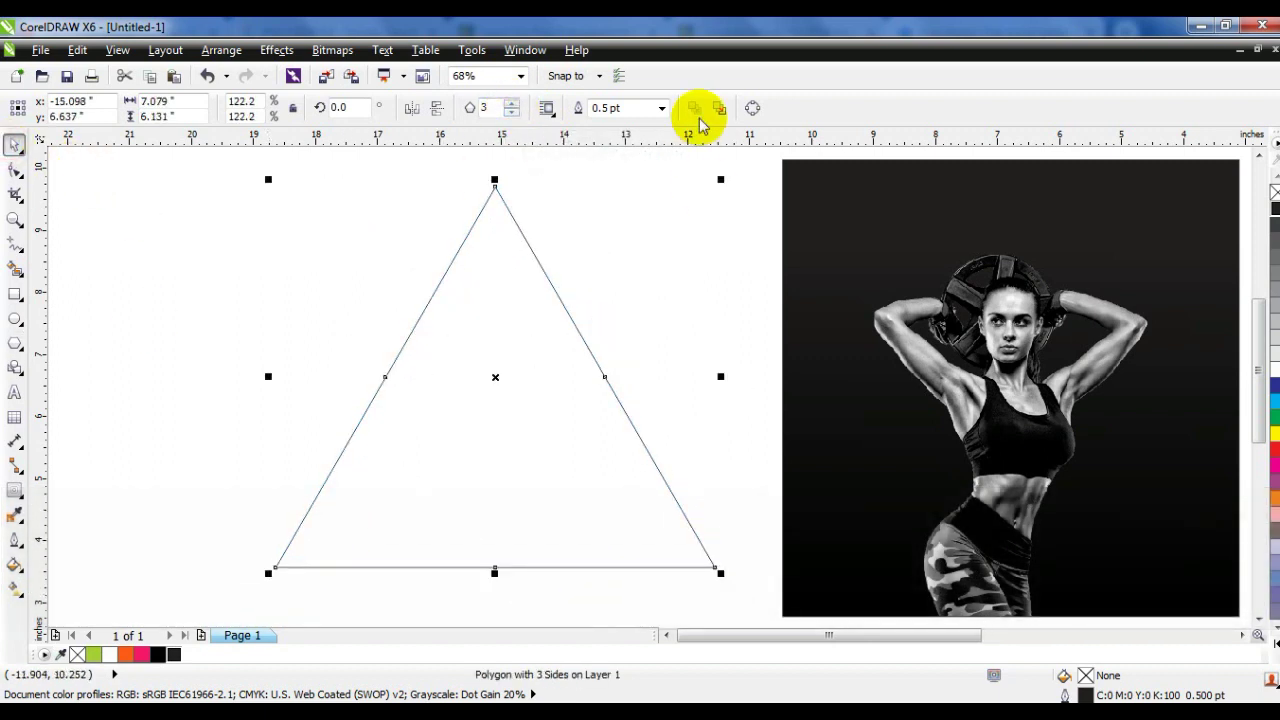
Set the triangle's outline to 4 pt and round its three corners with a 0.5 in fillet
left_click(662, 107)
left_click(614, 224)
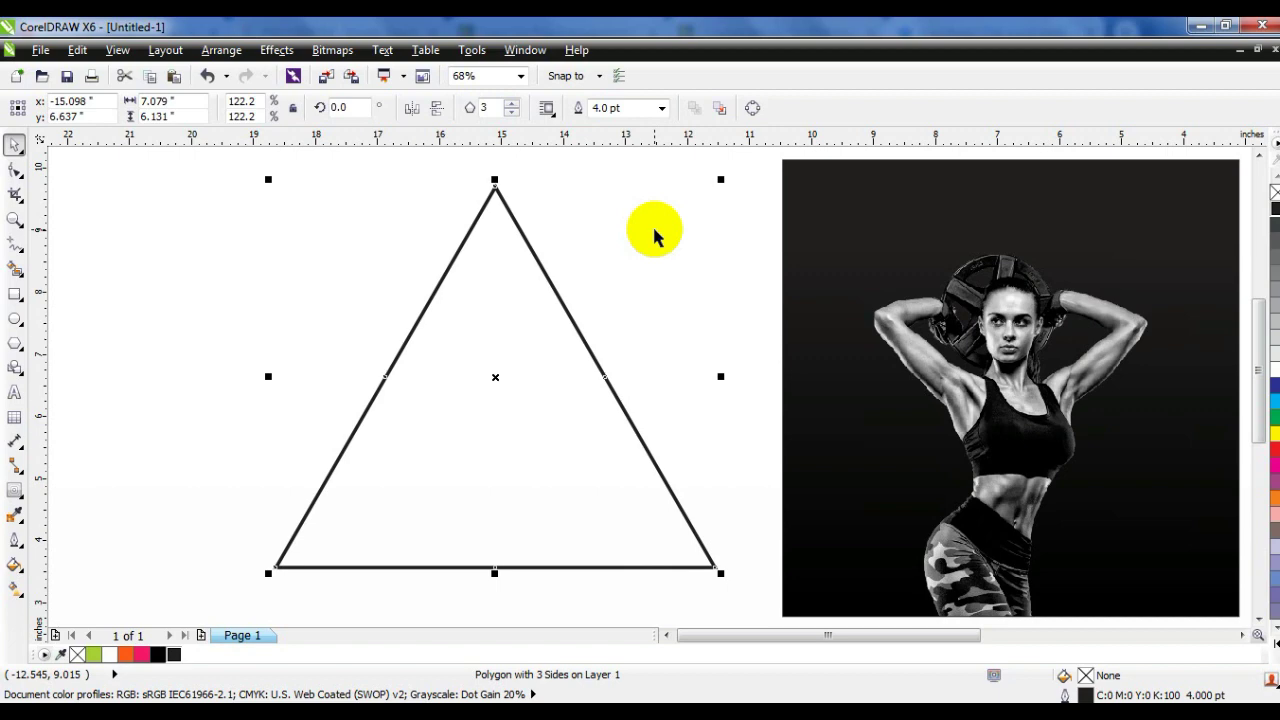
left_click(524, 50)
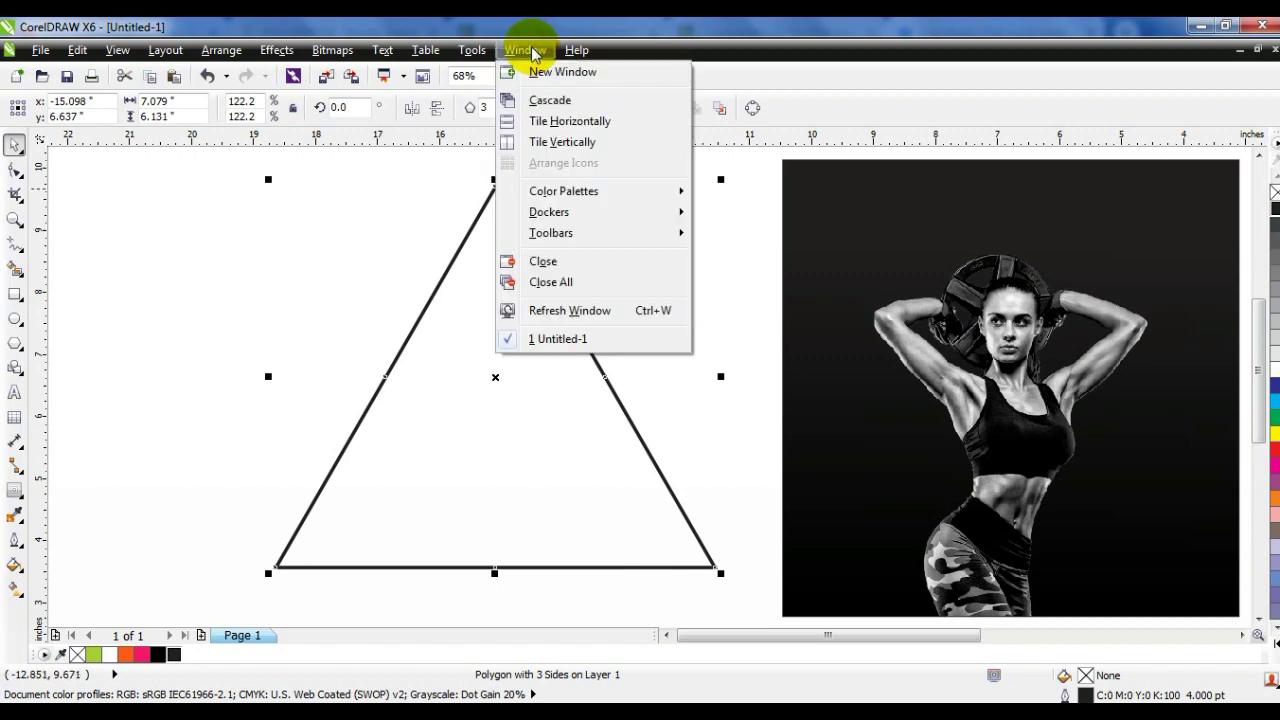
mouse_move(545, 210)
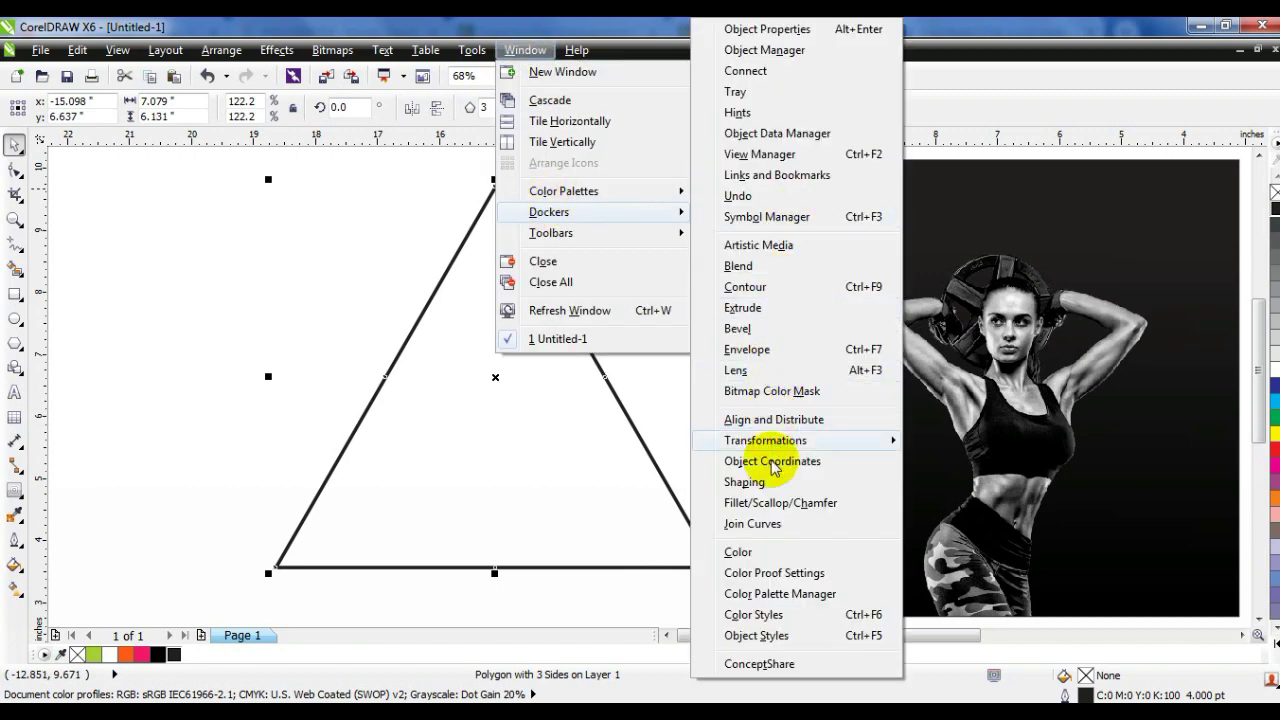
left_click(740, 503)
left_click(1035, 184)
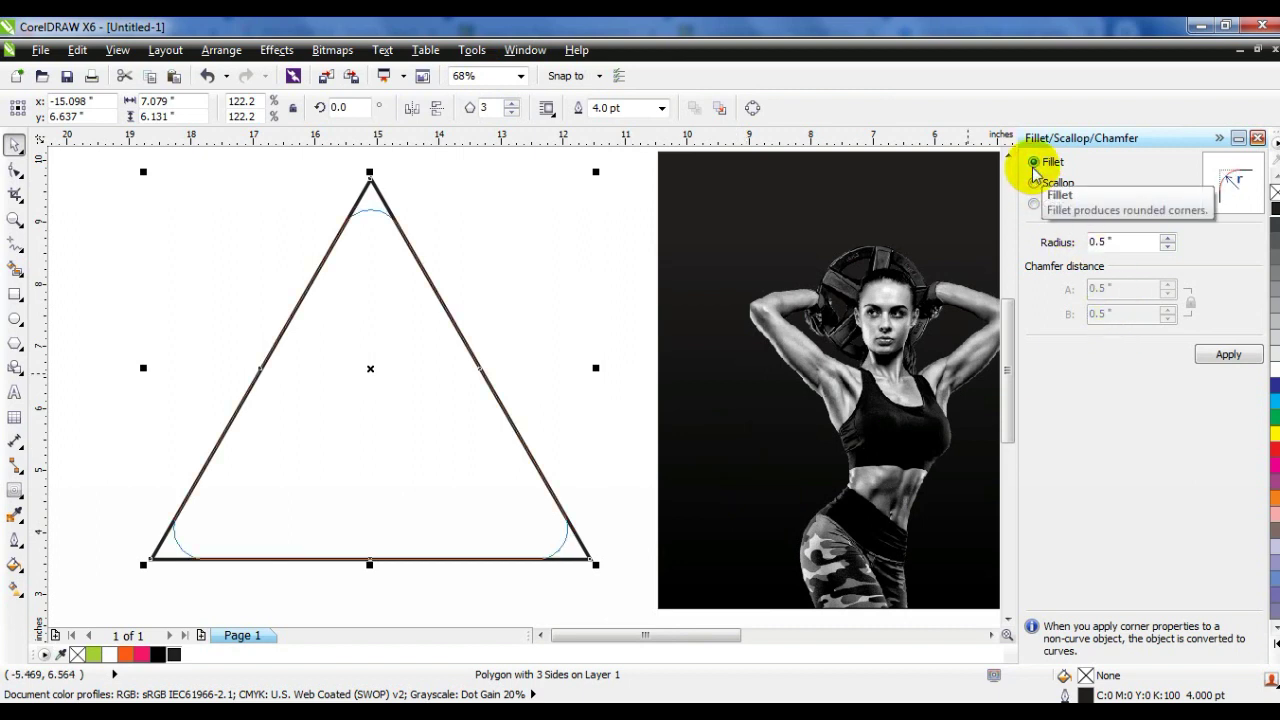
left_click(1212, 358)
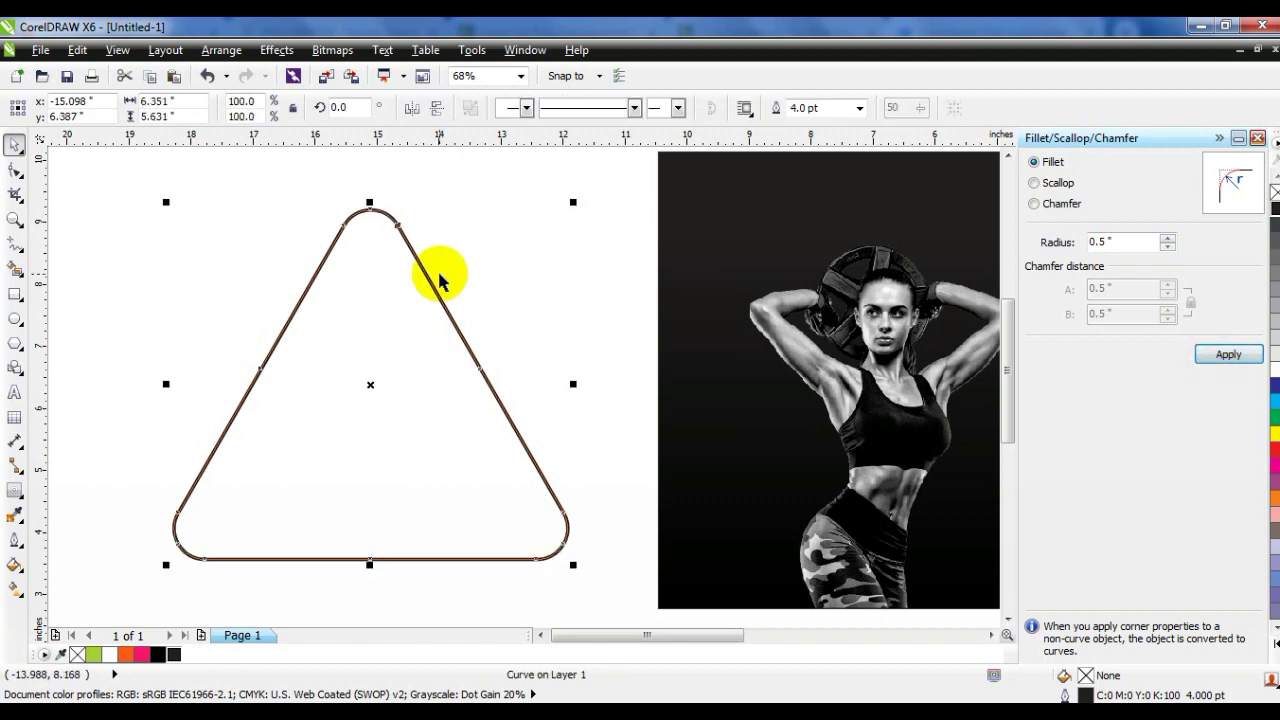
Contour the rounded triangle inward by about 0.87 in, and combine the broken-apart inner and outer triangles into one curve
left_click(14, 491)
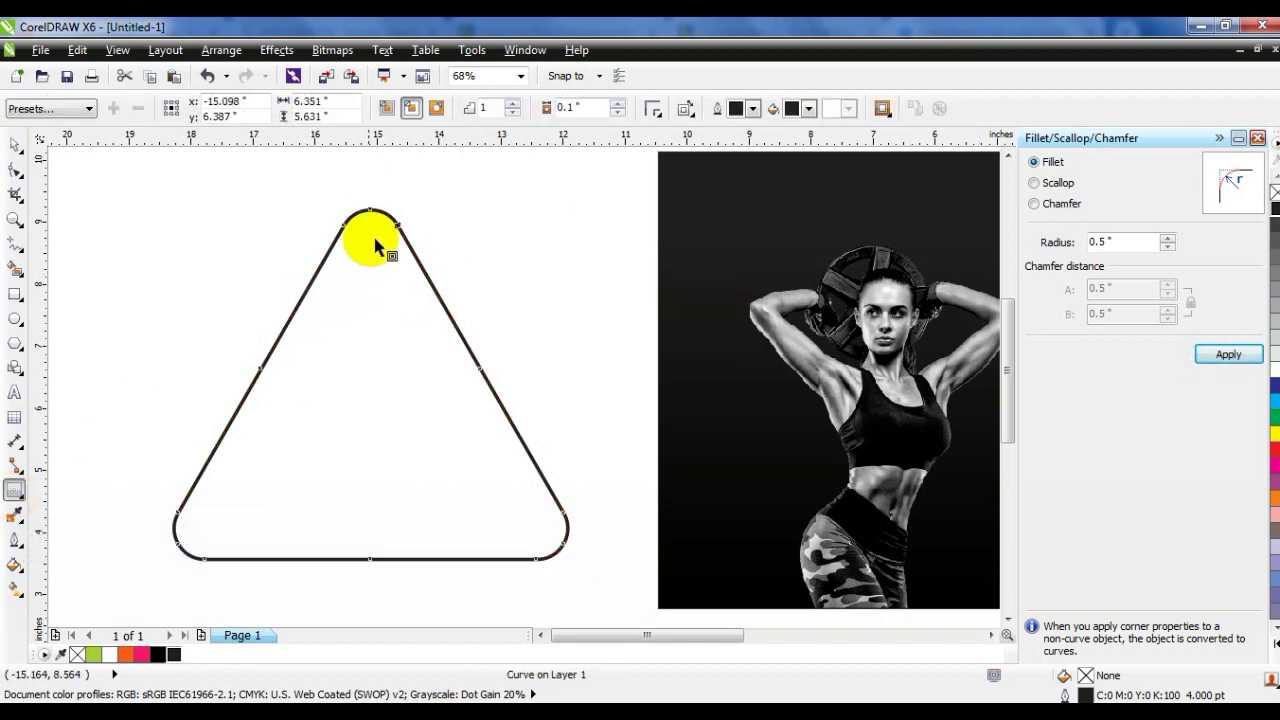
left_click_drag(370, 215, 364, 262)
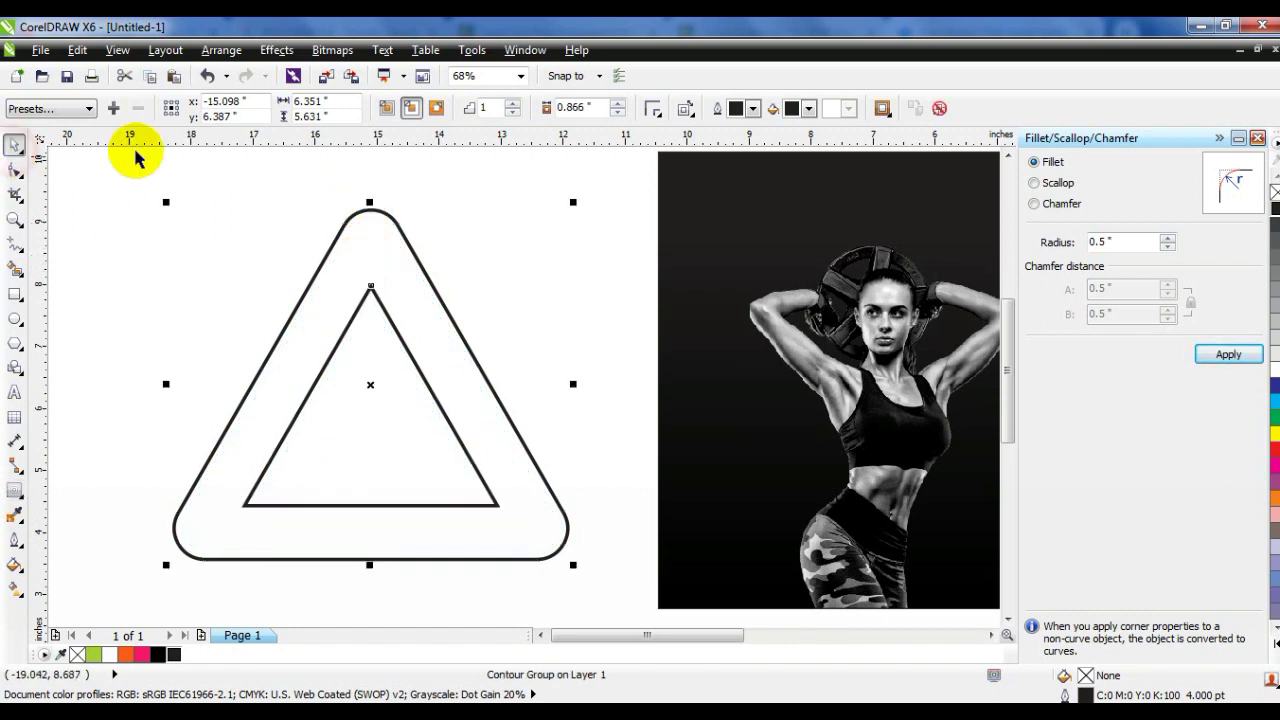
left_click(226, 50)
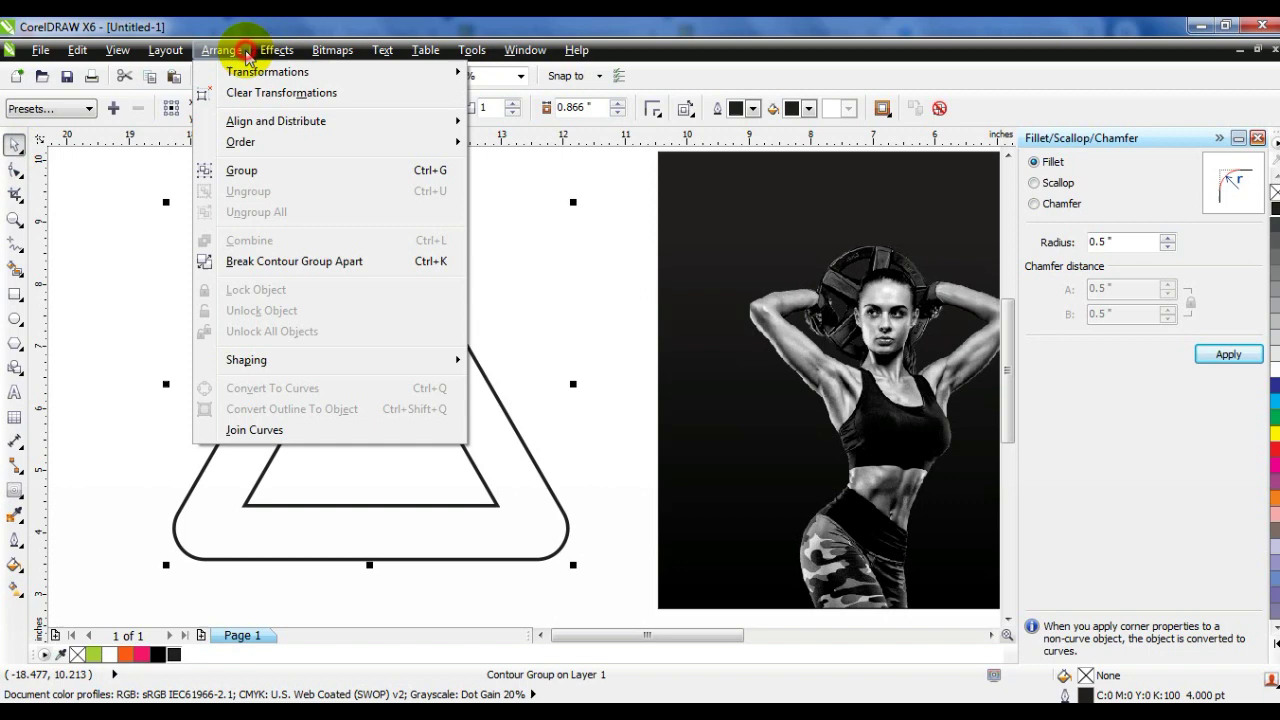
left_click(255, 261)
left_click_drag(87, 168, 606, 577)
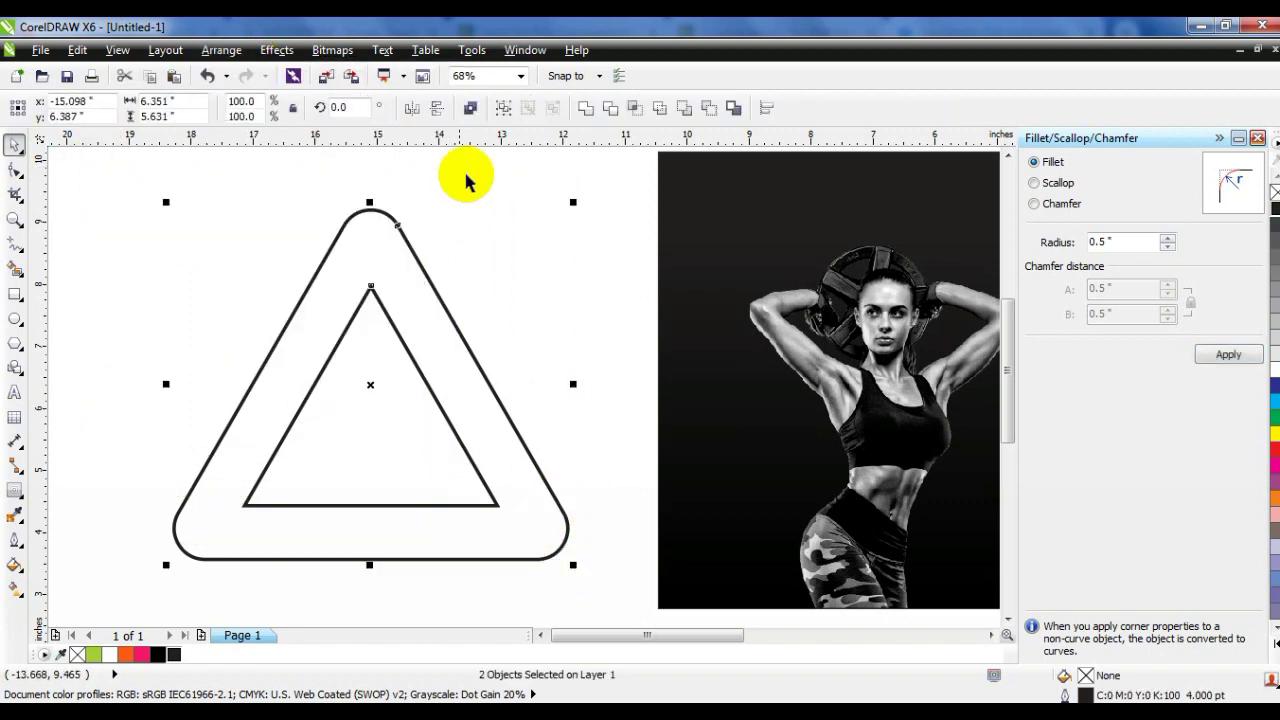
left_click(472, 109)
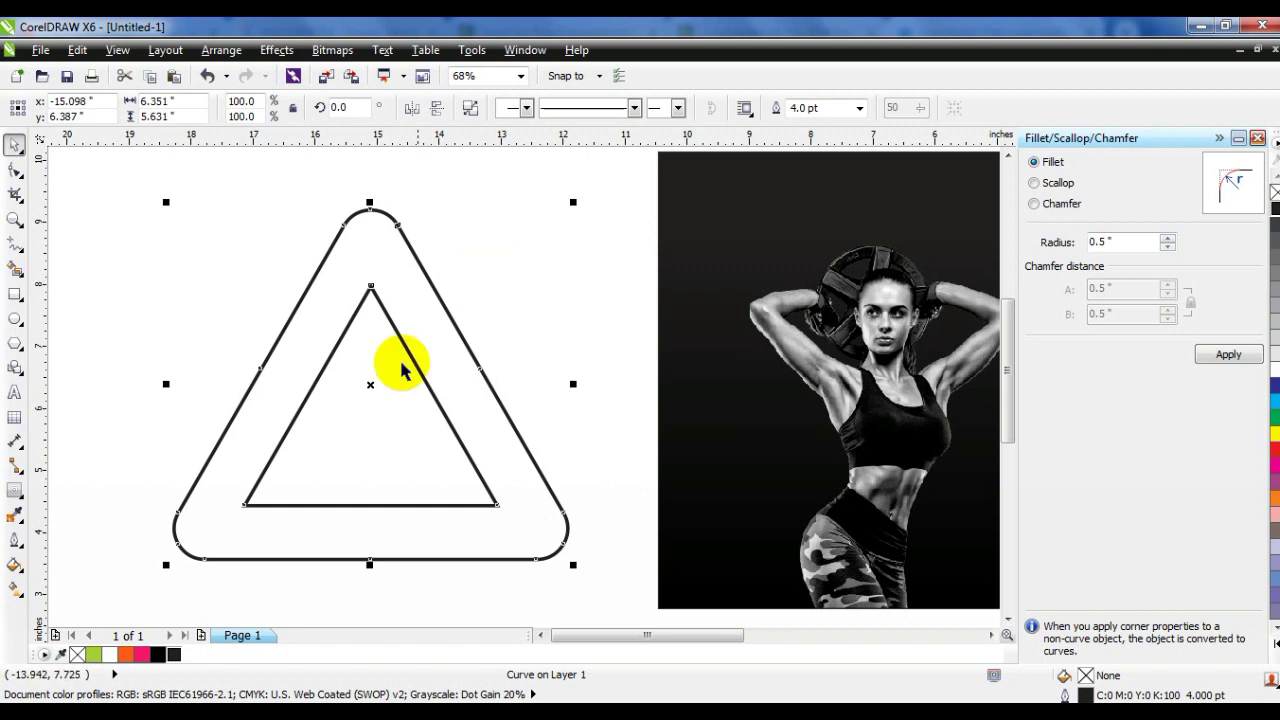
Rotate the combined triangle to 270° and shrink it about its centre to about 4.2 × 4.7 in
left_click(367, 382)
left_click_drag(578, 203, 502, 522)
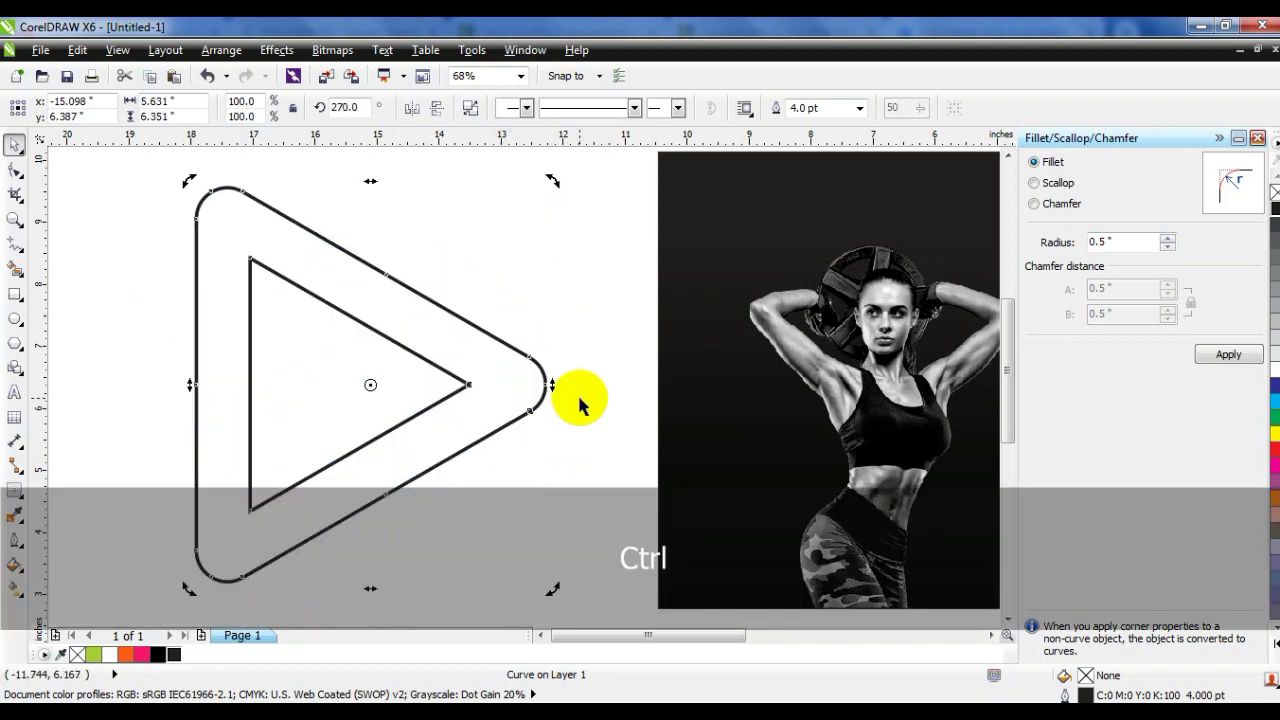
left_click(463, 386)
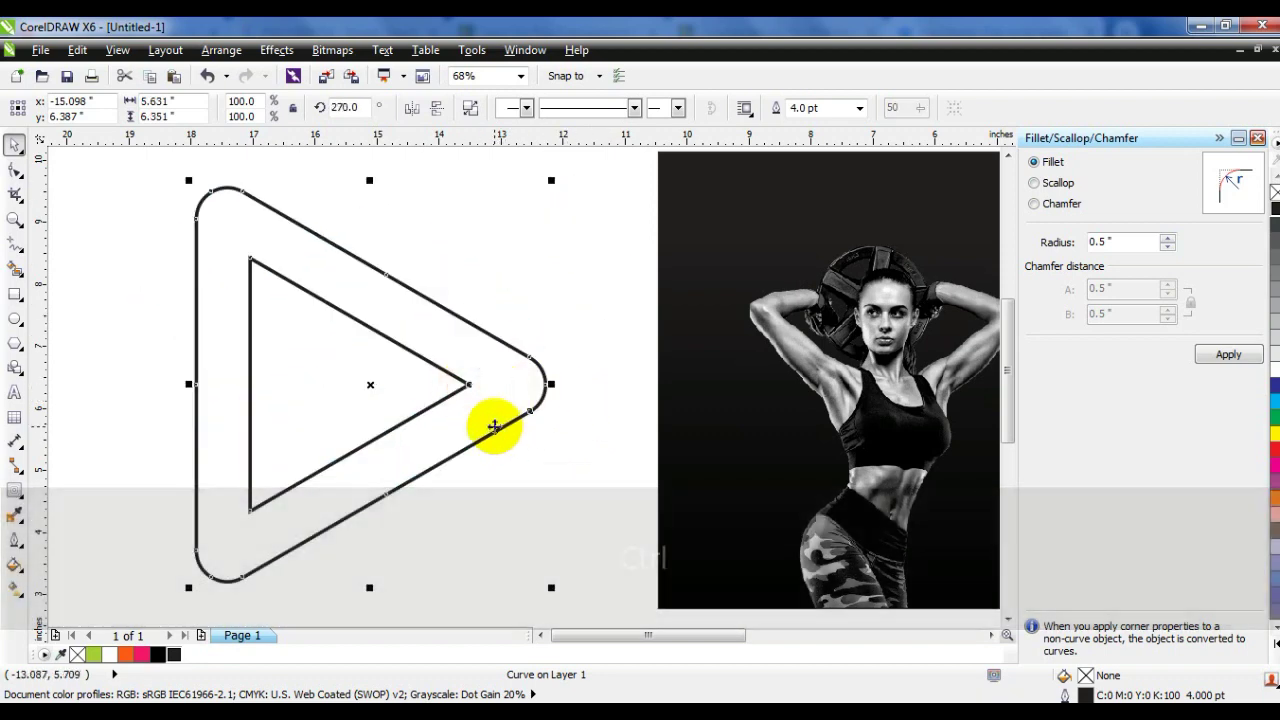
left_click_drag(548, 589, 506, 537)
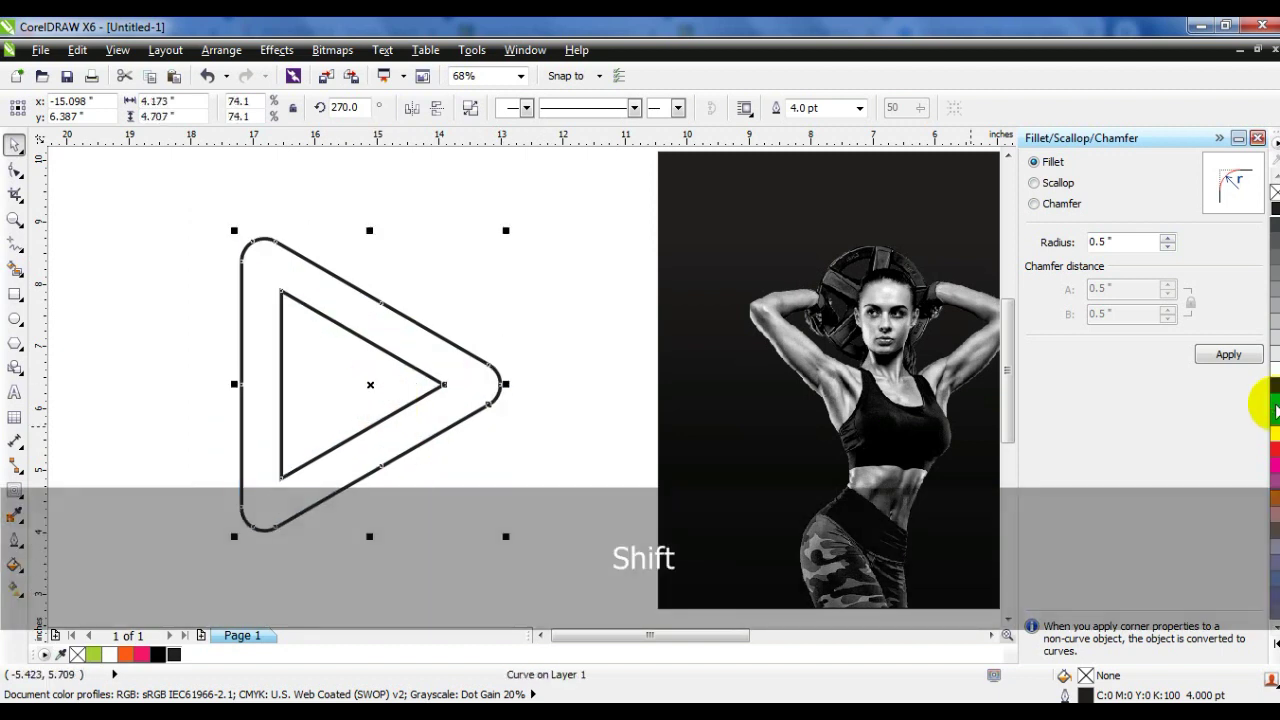
left_click(1257, 139)
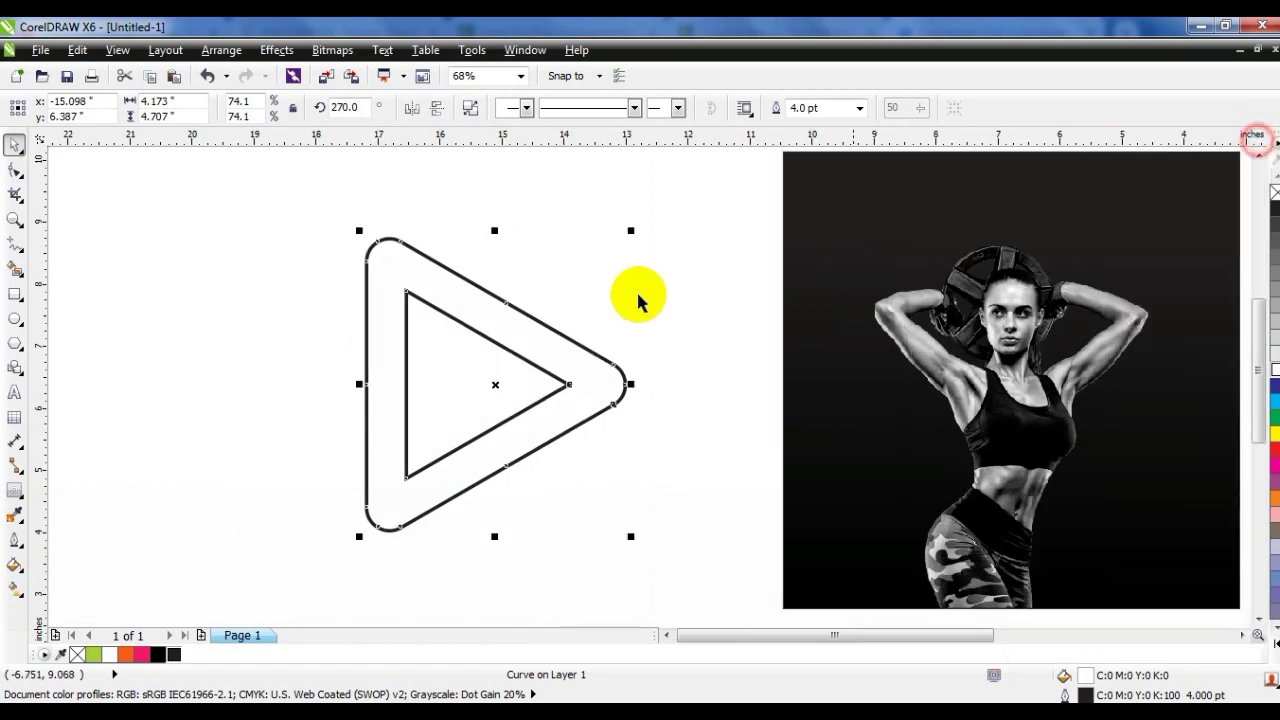
Move the hollow triangle over the woman's photo on the black square and enlarge it to about 5.2 × 5.8 in
left_click_drag(532, 367, 1040, 404)
left_click(1174, 503)
left_click_drag(840, 348, 478, 357)
key("Escape")
left_click_drag(699, 400, 733, 384)
key("shift")
left_click_drag(808, 258, 836, 231)
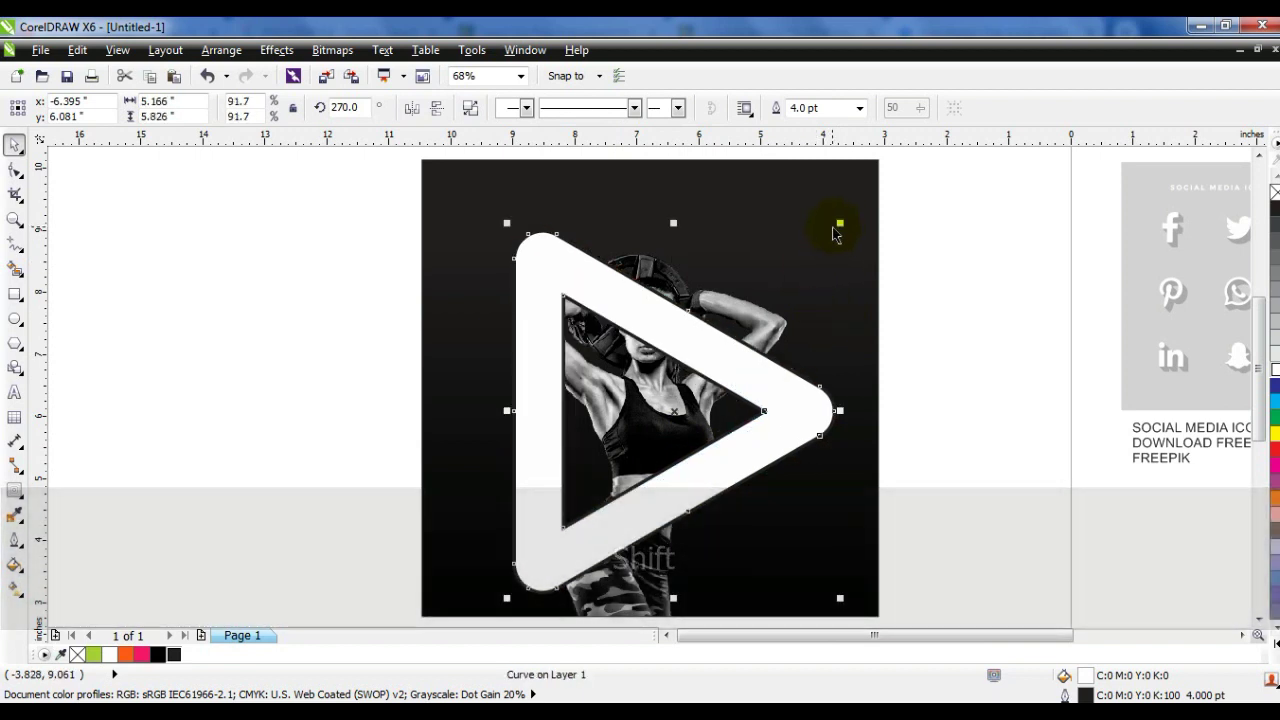
Fill the hollow triangle with a linear gradient from orange at its flat side to pink at its tip, and remove its outline
left_click(126, 655)
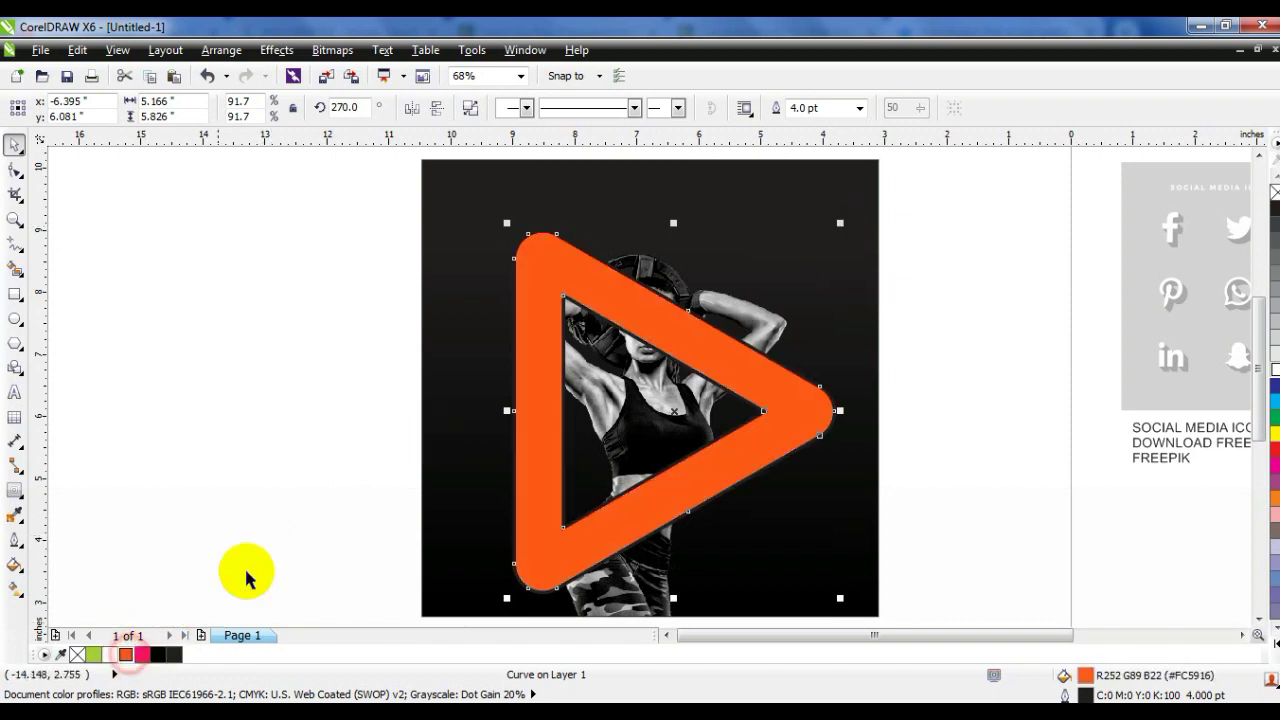
left_click(15, 589)
left_click_drag(763, 434, 765, 433)
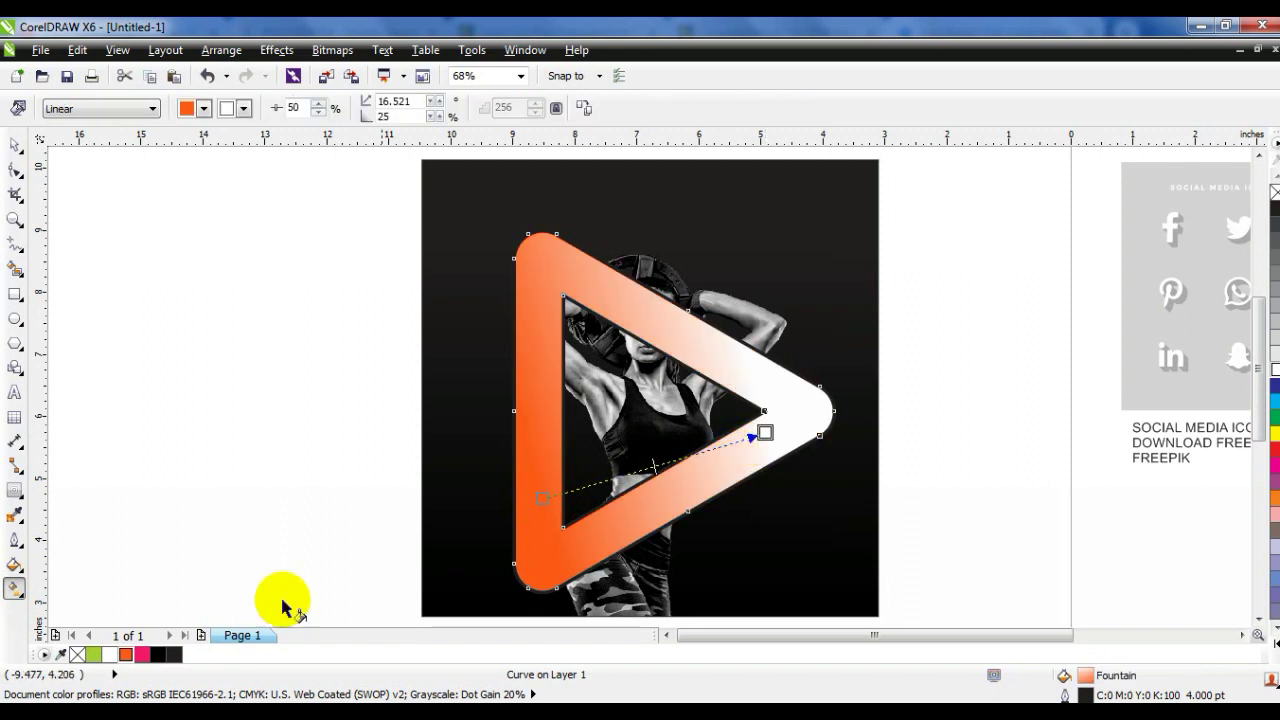
left_click_drag(139, 656, 766, 433)
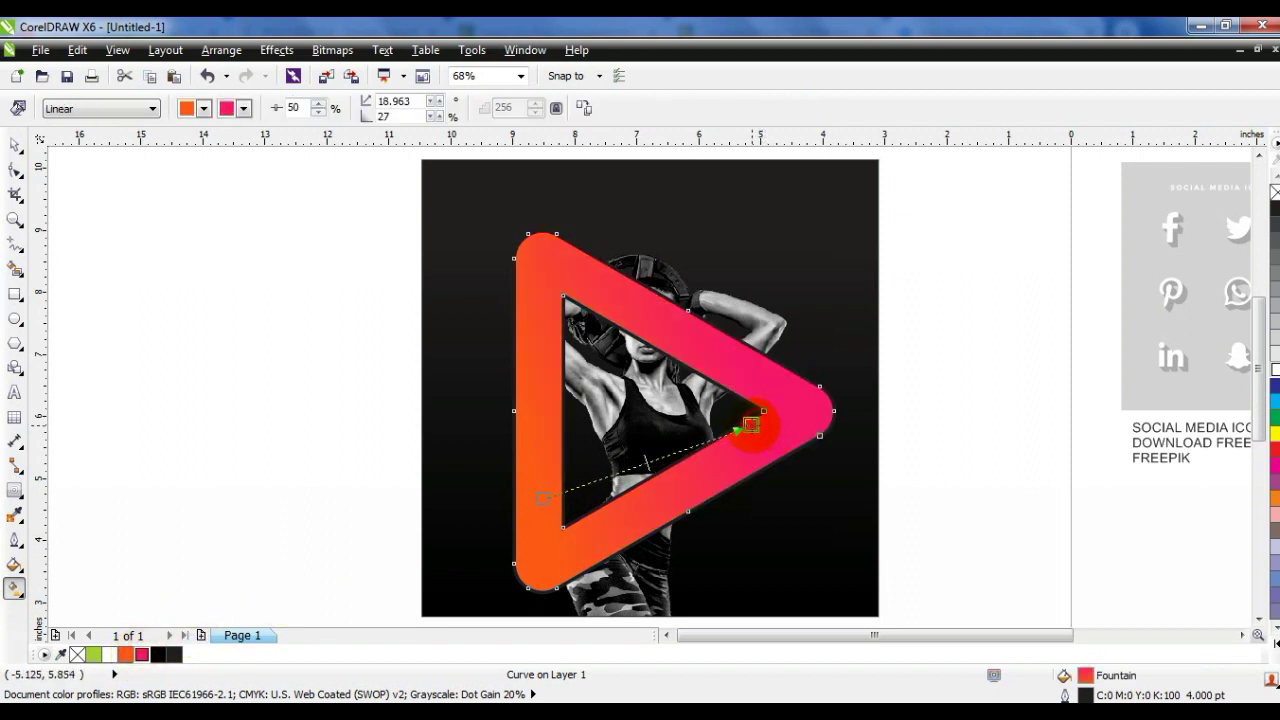
left_click(14, 144)
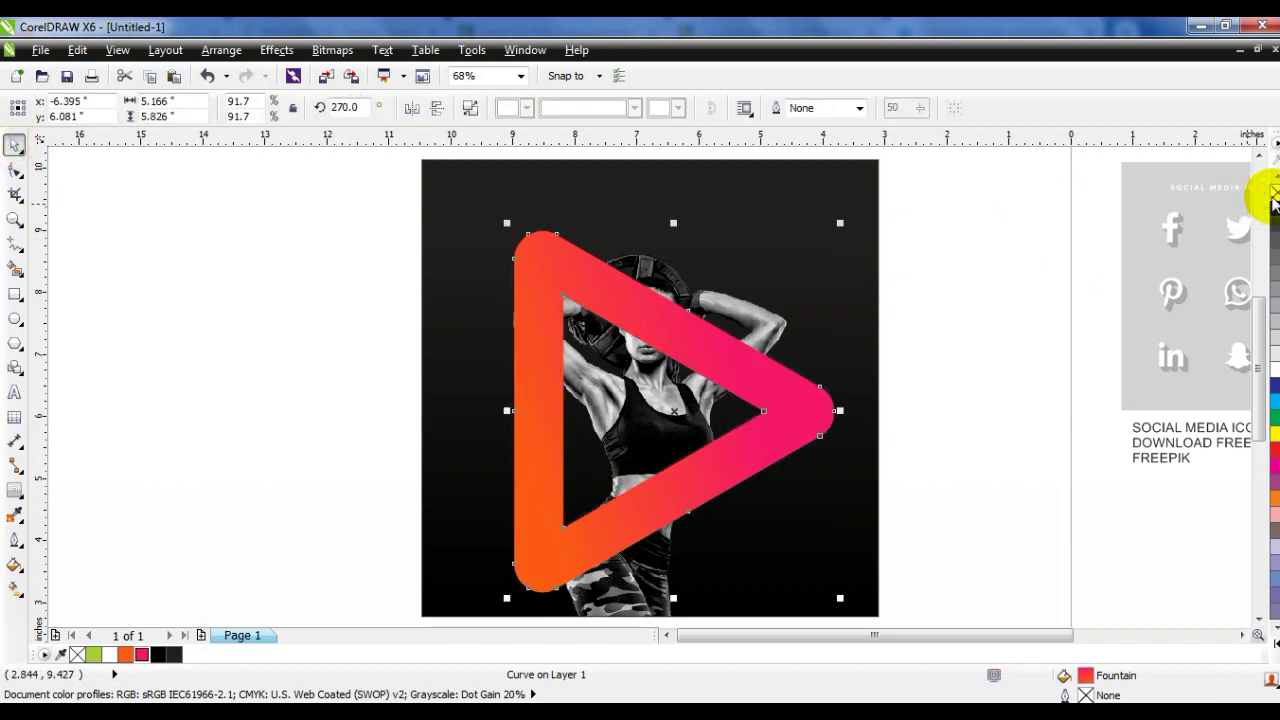
Move the gradient triangle one level back so it sits behind the woman's photo, and deselect it
key("ctrl+Page_Down")
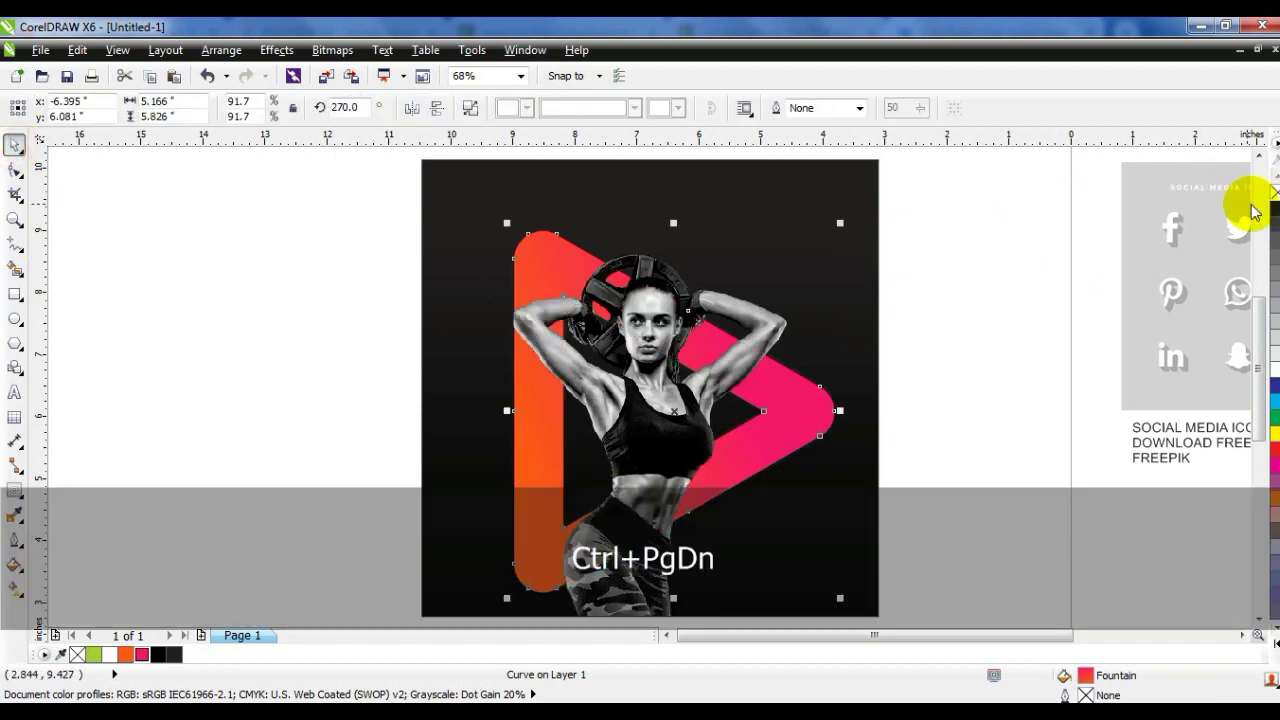
left_click(872, 240)
key("shift+F2")
key("Escape")
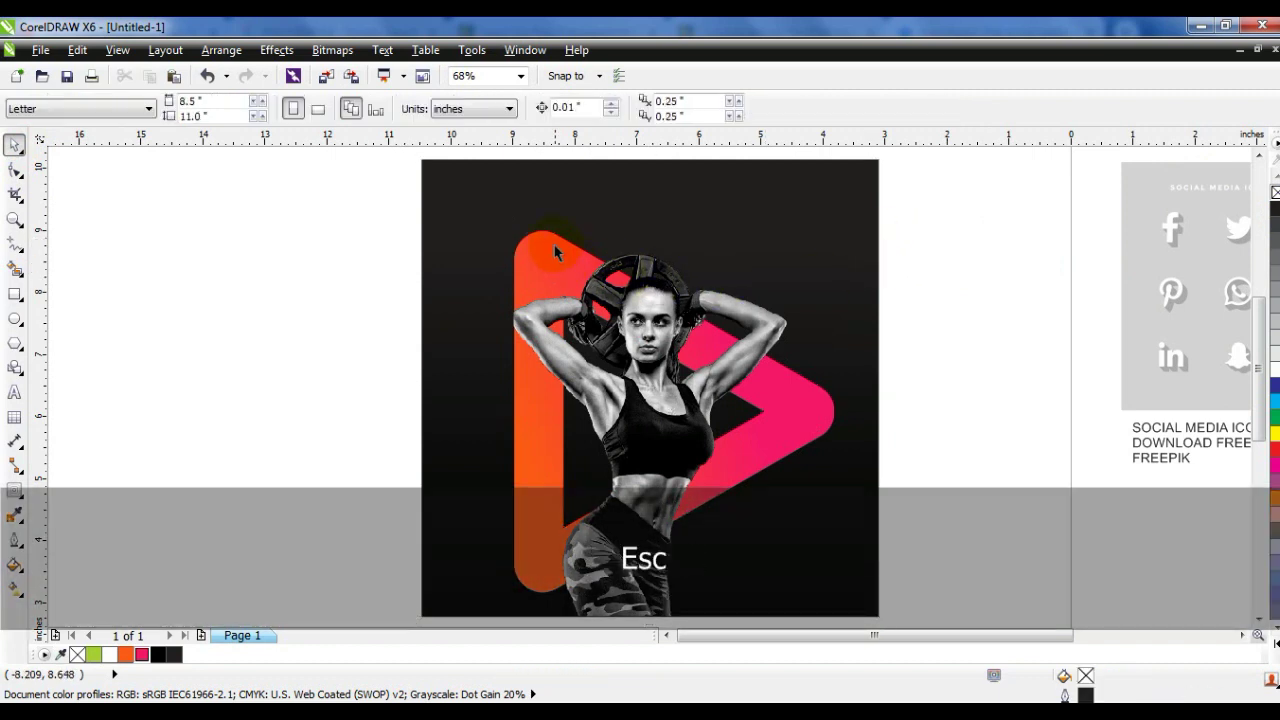
Shrink the gradient triangle slightly about its centre behind the woman's photo
left_click(555, 248)
left_click_drag(507, 221, 515, 230)
left_click_drag(830, 232, 829, 235)
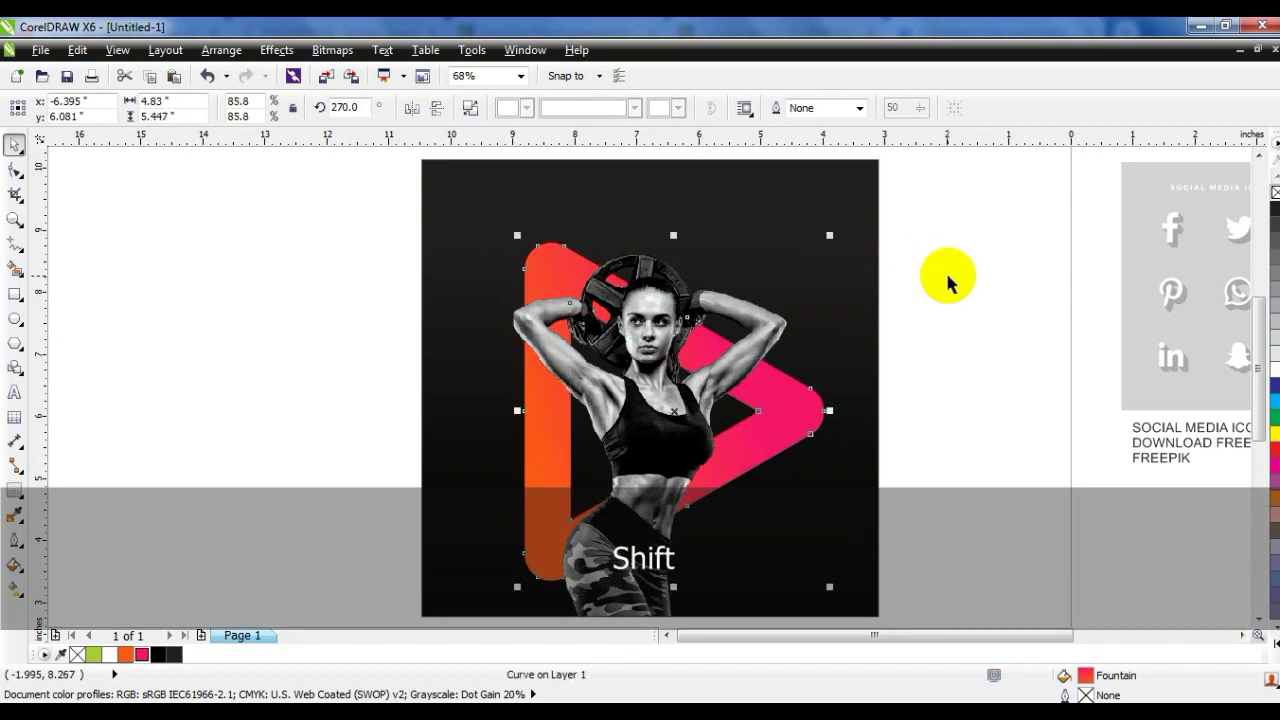
left_click_drag(829, 235, 837, 234)
left_click(954, 272)
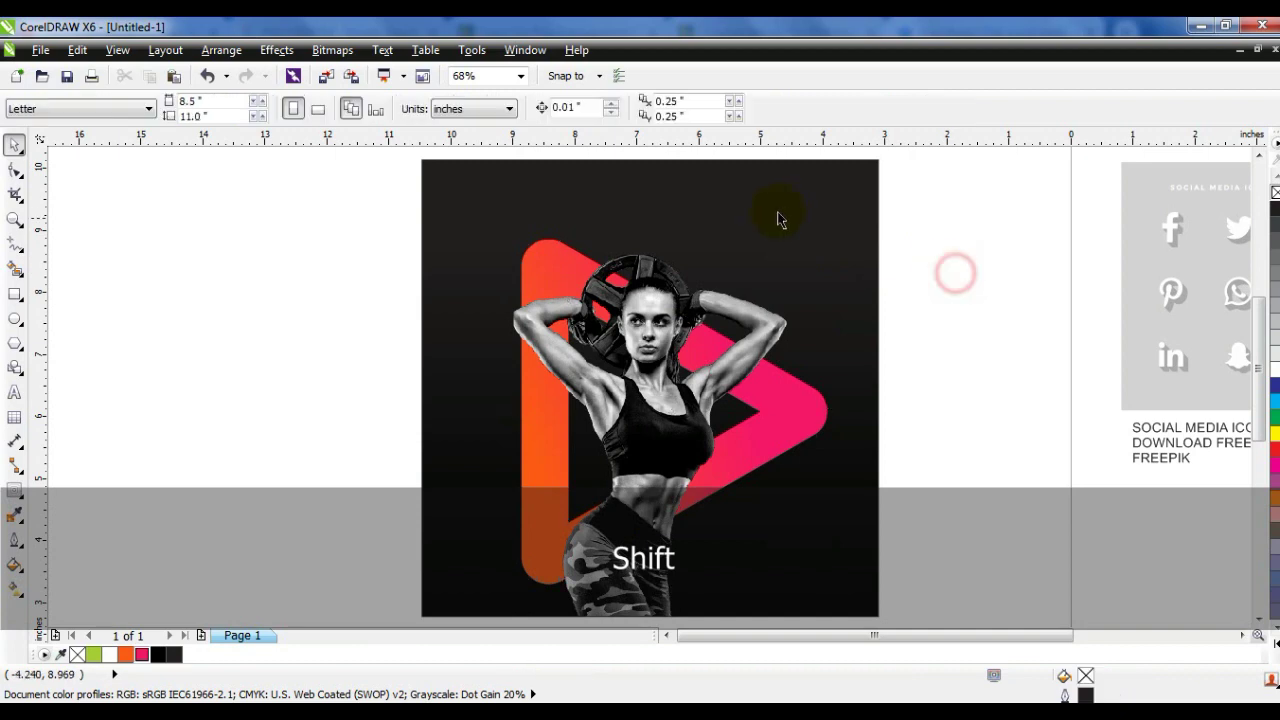
Select the woman's photo and the gradient triangle together and shift them slightly right on the black square
left_click(782, 208)
key("F4")
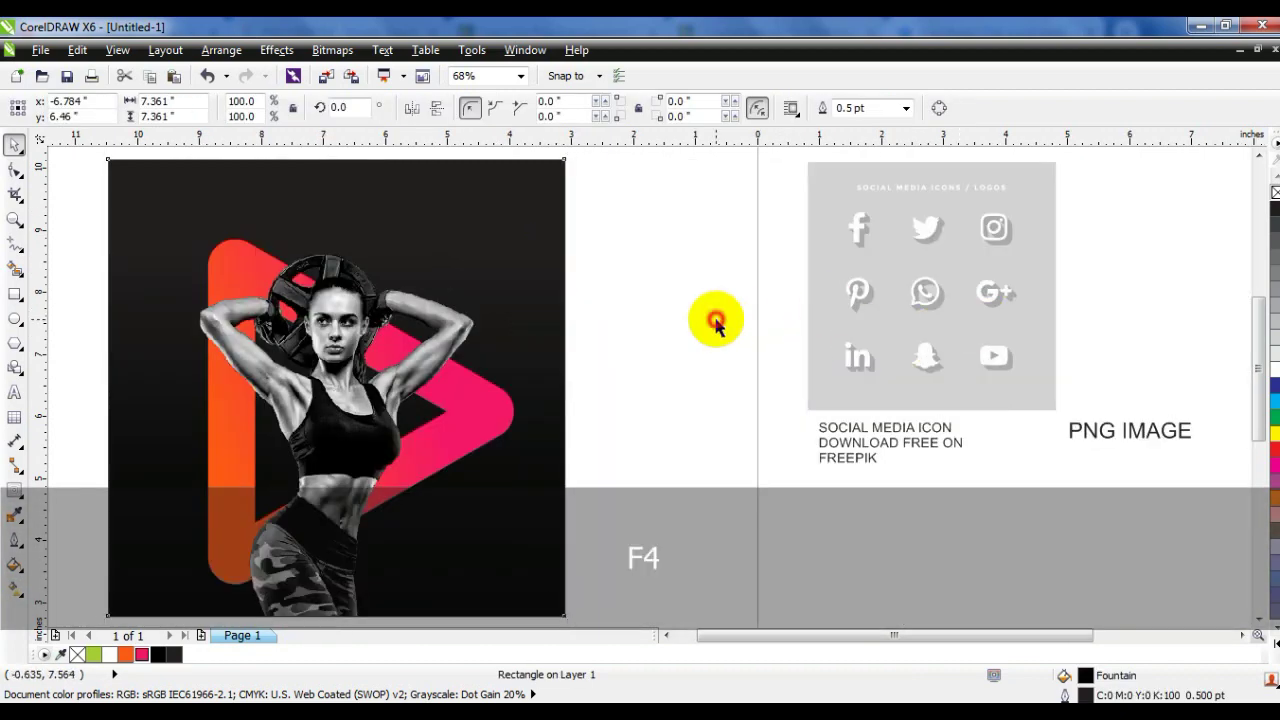
left_click(716, 322)
left_click(663, 634)
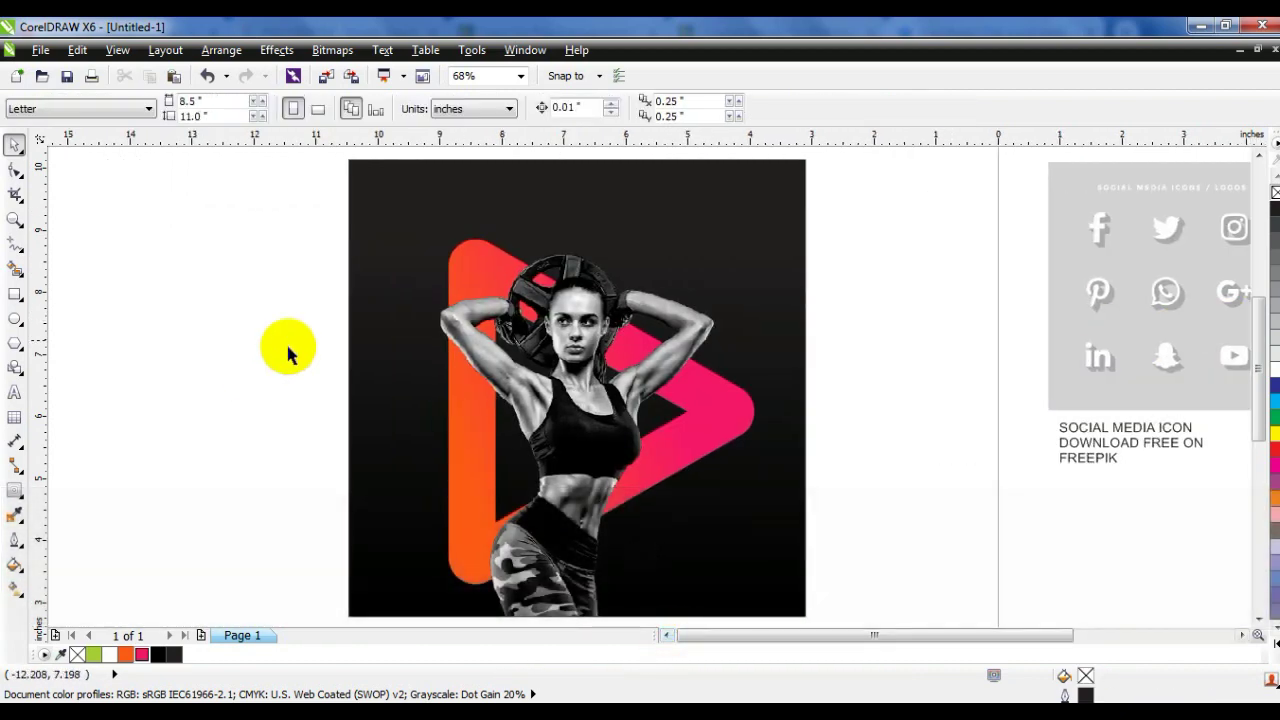
left_click(666, 634)
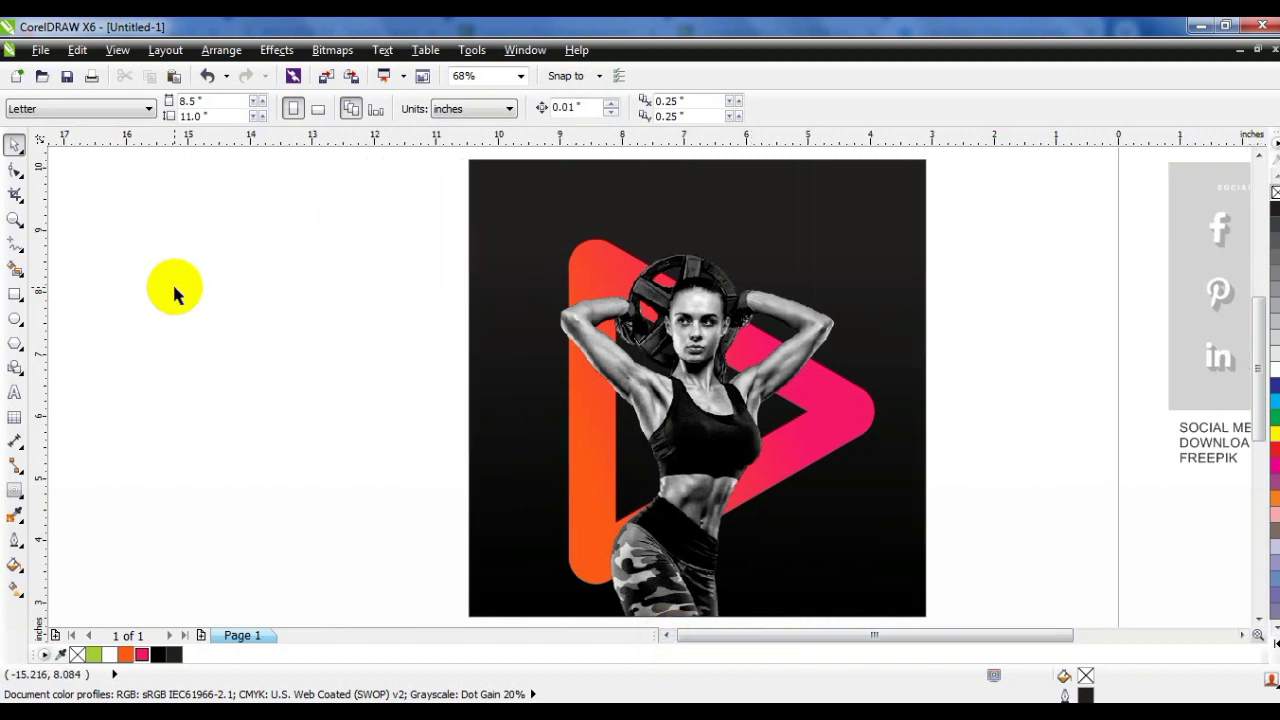
key("F3")
left_click_drag(406, 218, 667, 458)
left_click_drag(581, 353, 593, 353)
left_click(323, 209)
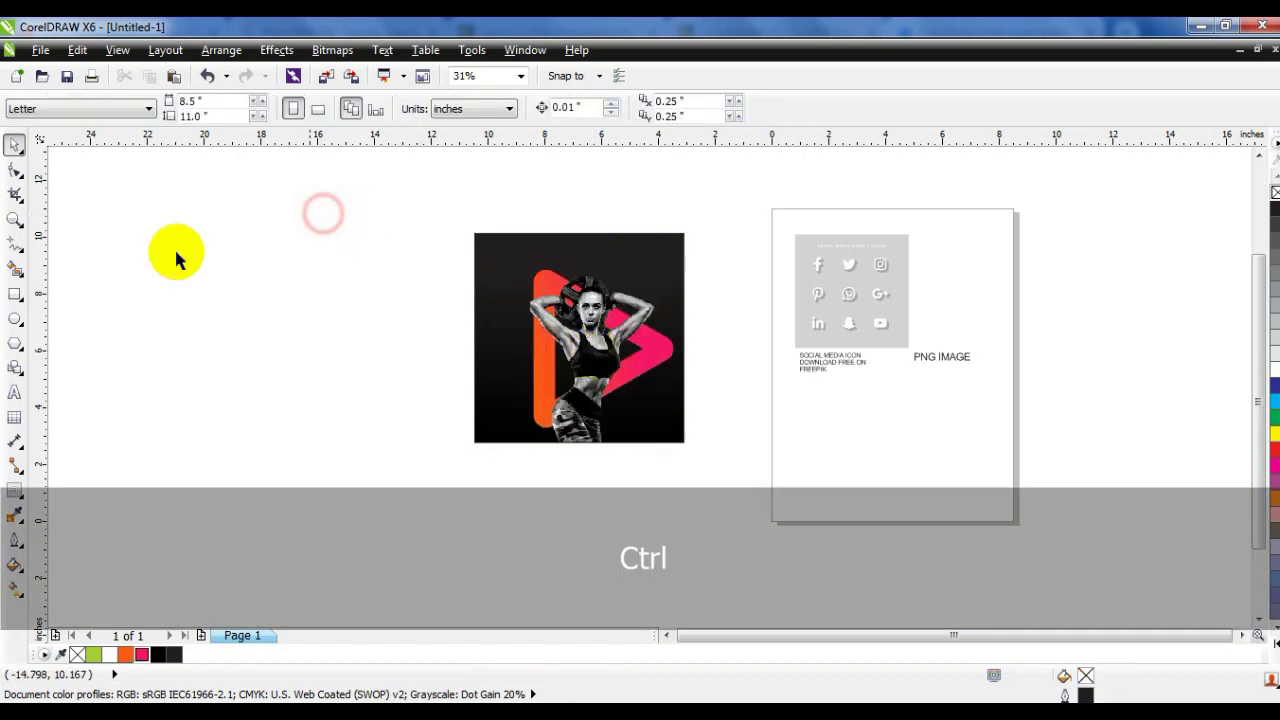
Shift the woman's photo and the gradient triangle together about 0.24 in back to the left
left_click(15, 218)
left_click_drag(643, 400, 414, 194)
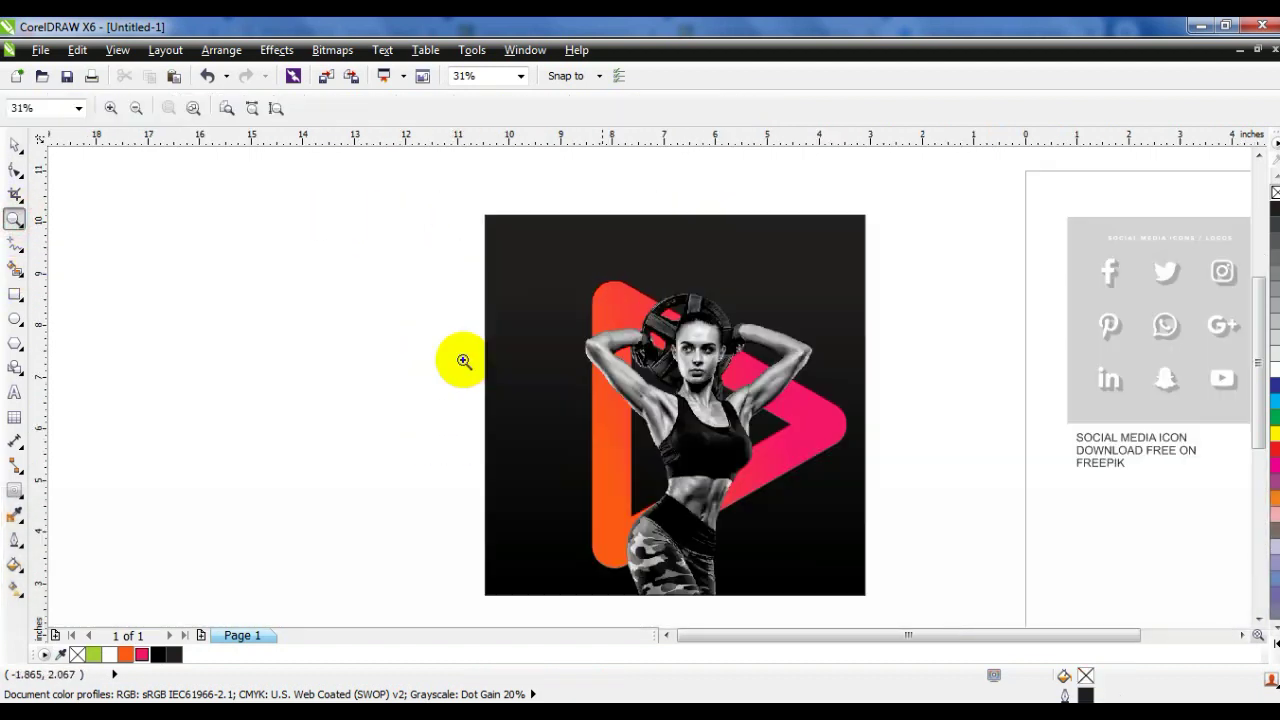
left_click(15, 148)
left_click_drag(838, 545, 896, 602)
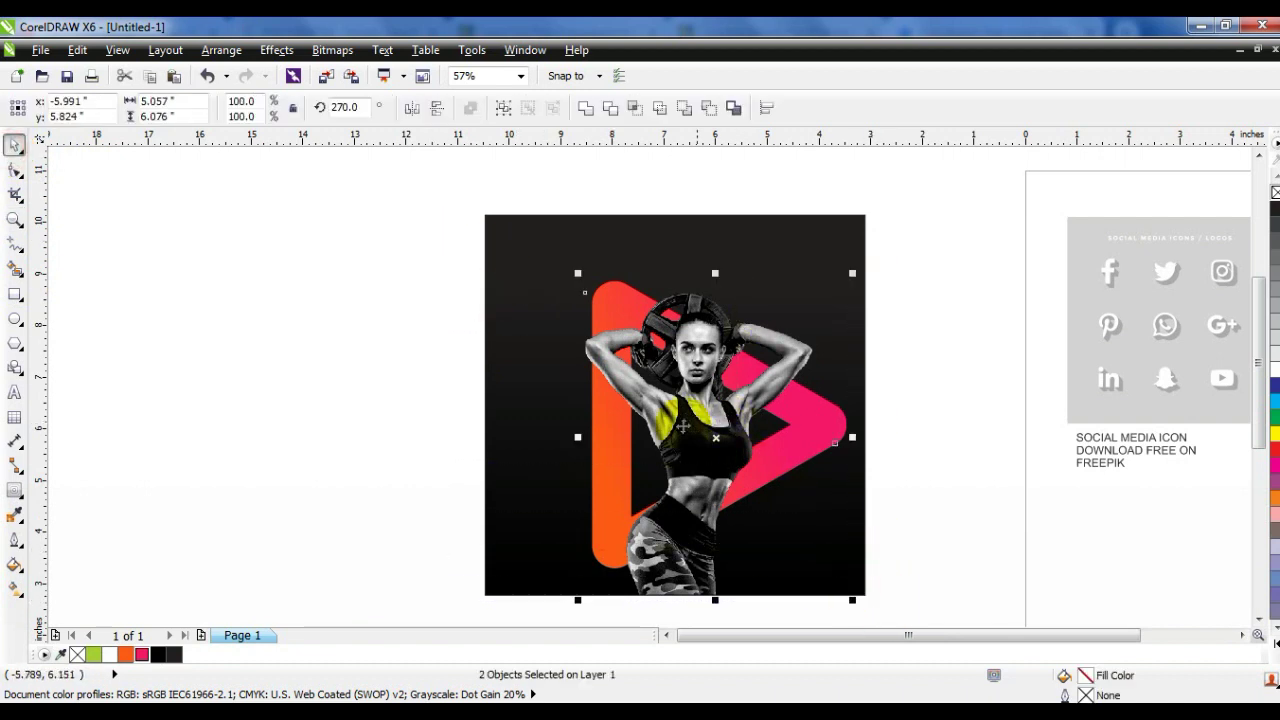
left_click_drag(696, 452, 684, 452)
left_click(337, 423)
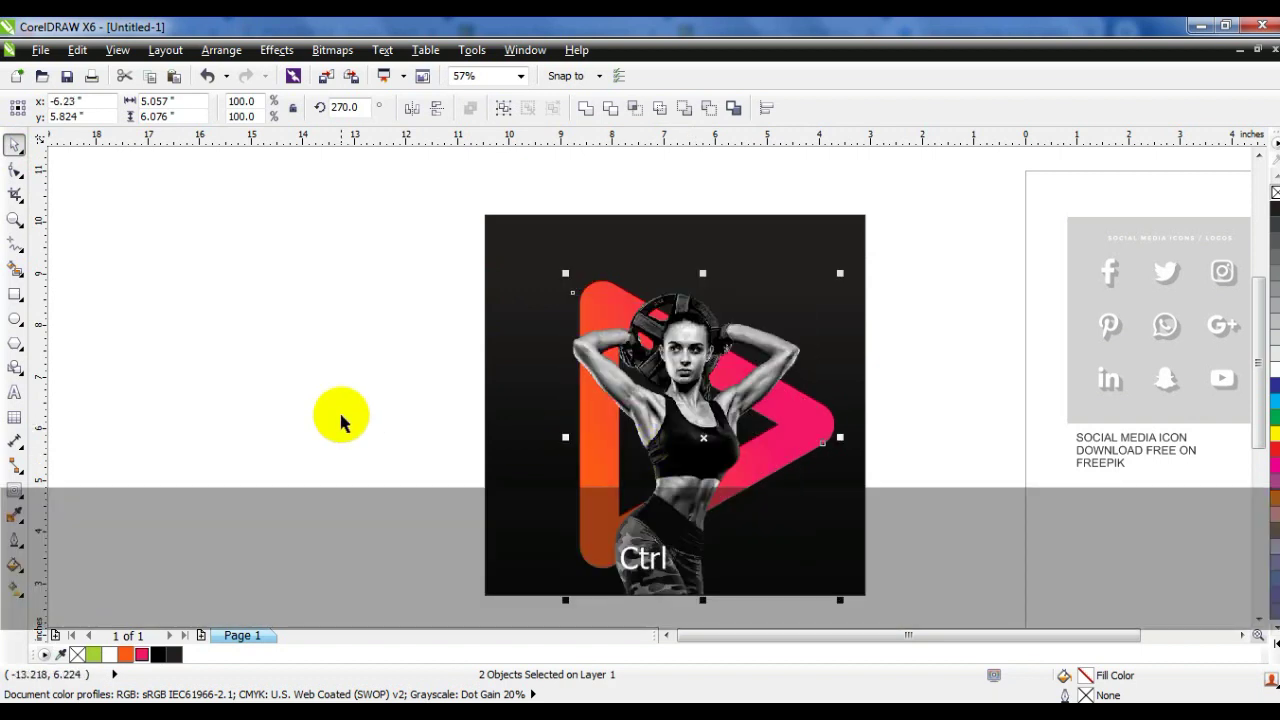
Add the three-line artistic text "STAR PLAYING NOW!" in the empty area left of the square, in the Zurich BdXCn BT font
left_click(15, 393)
left_click(182, 310)
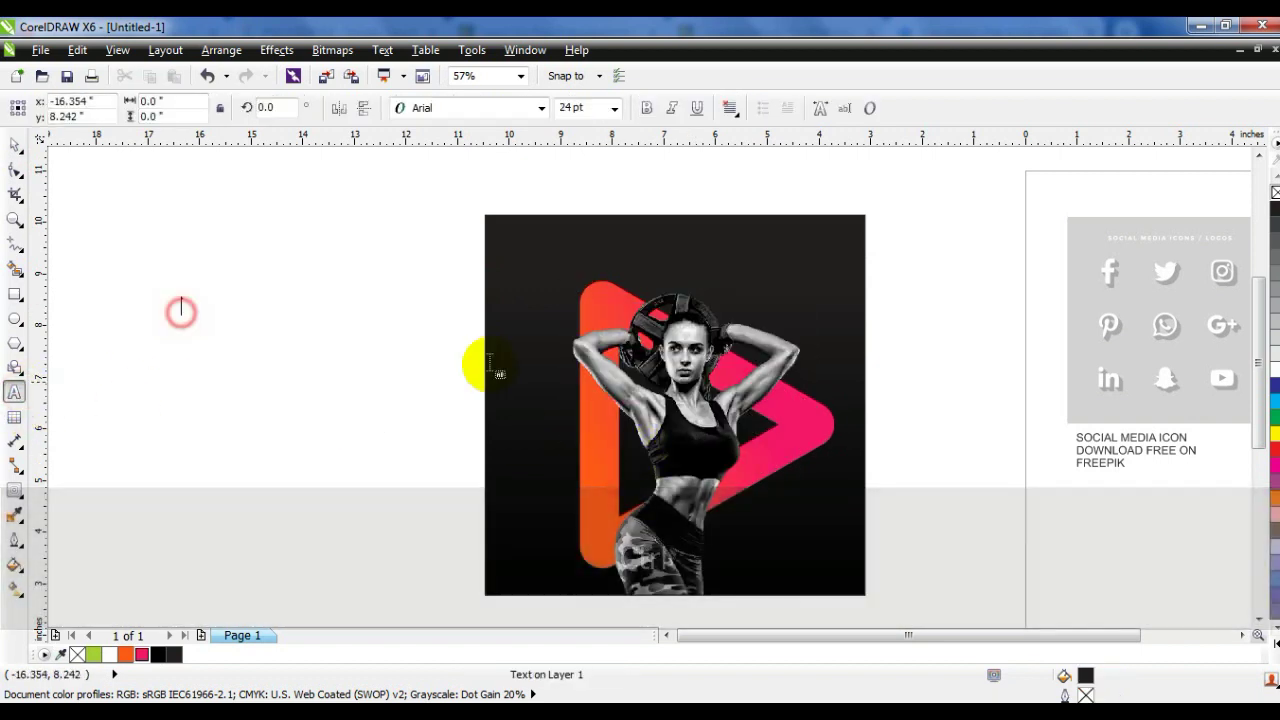
type("STAR")
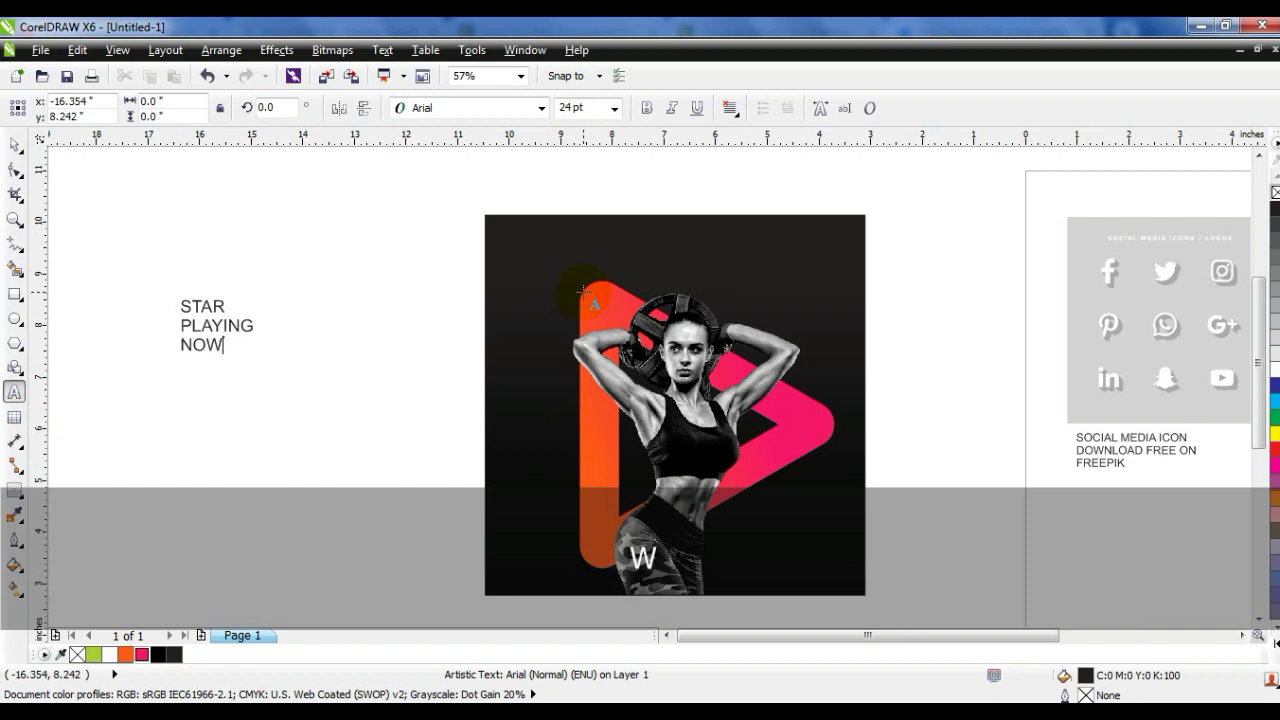
type("!")
left_click(15, 145)
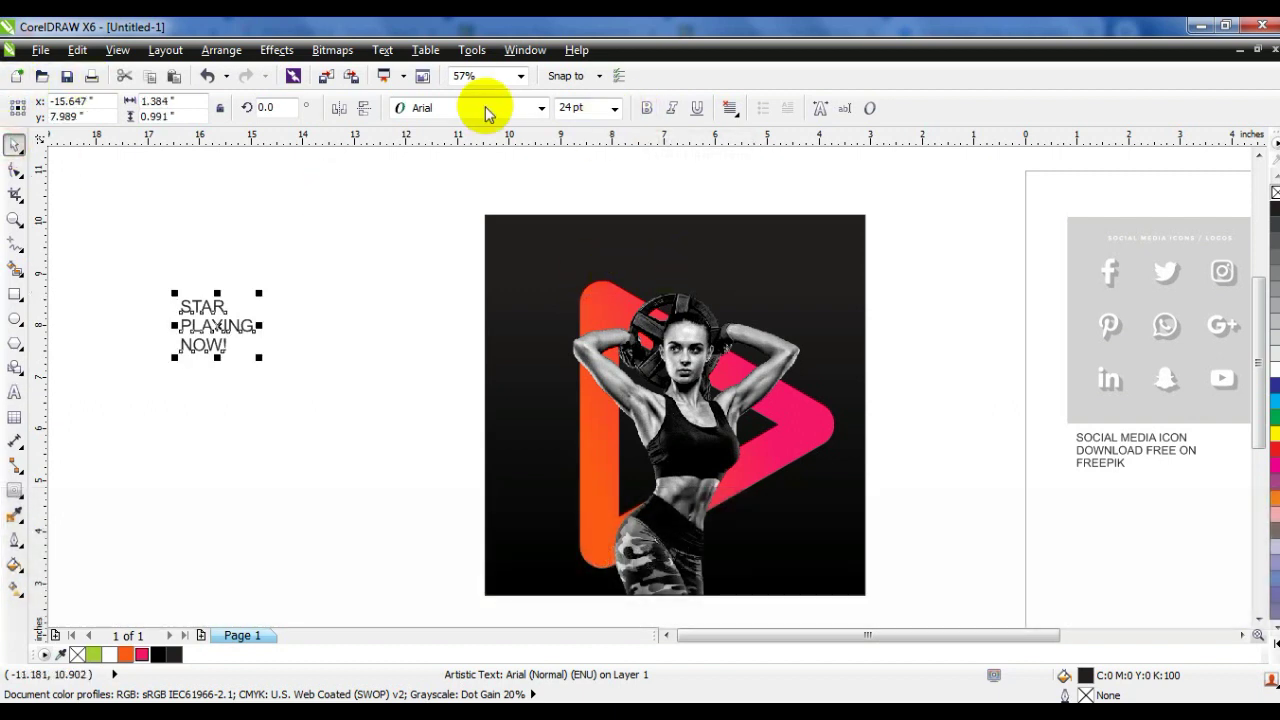
left_click(487, 110)
left_click(455, 155)
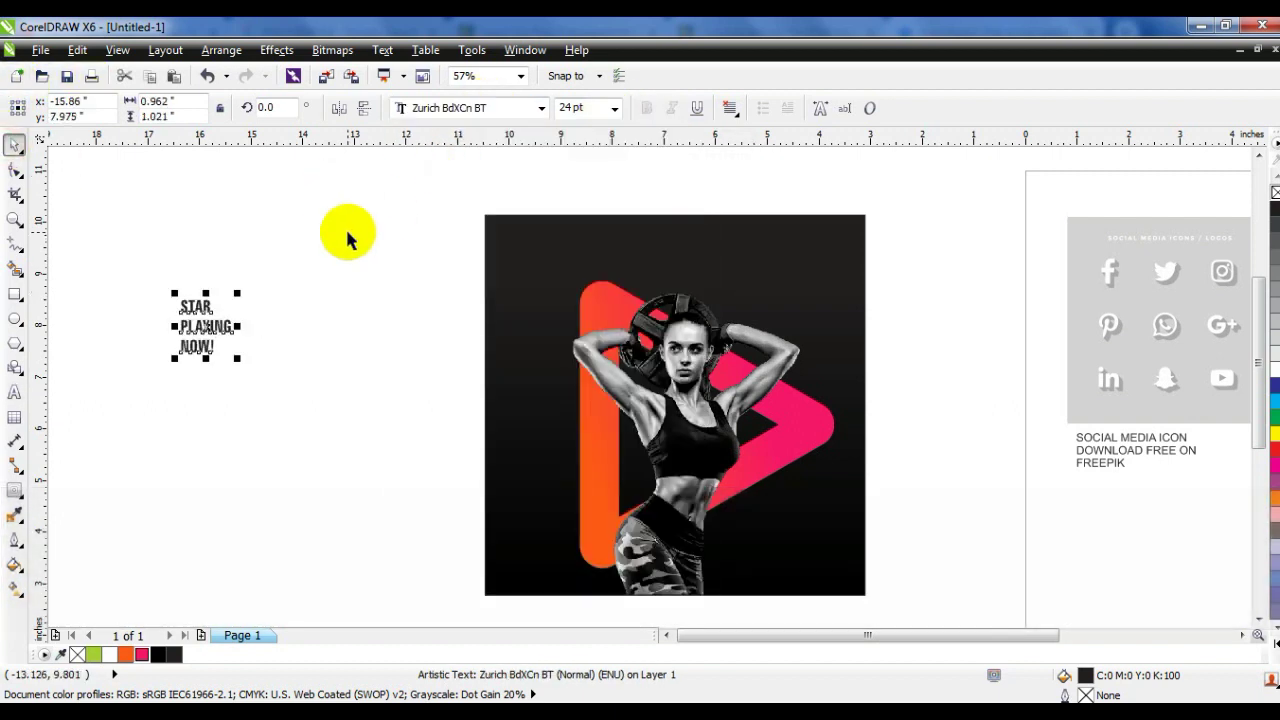
Break the headline apart into separate lines and change the font of "STAR" to Arial
key("ctrl+k")
left_click(450, 110)
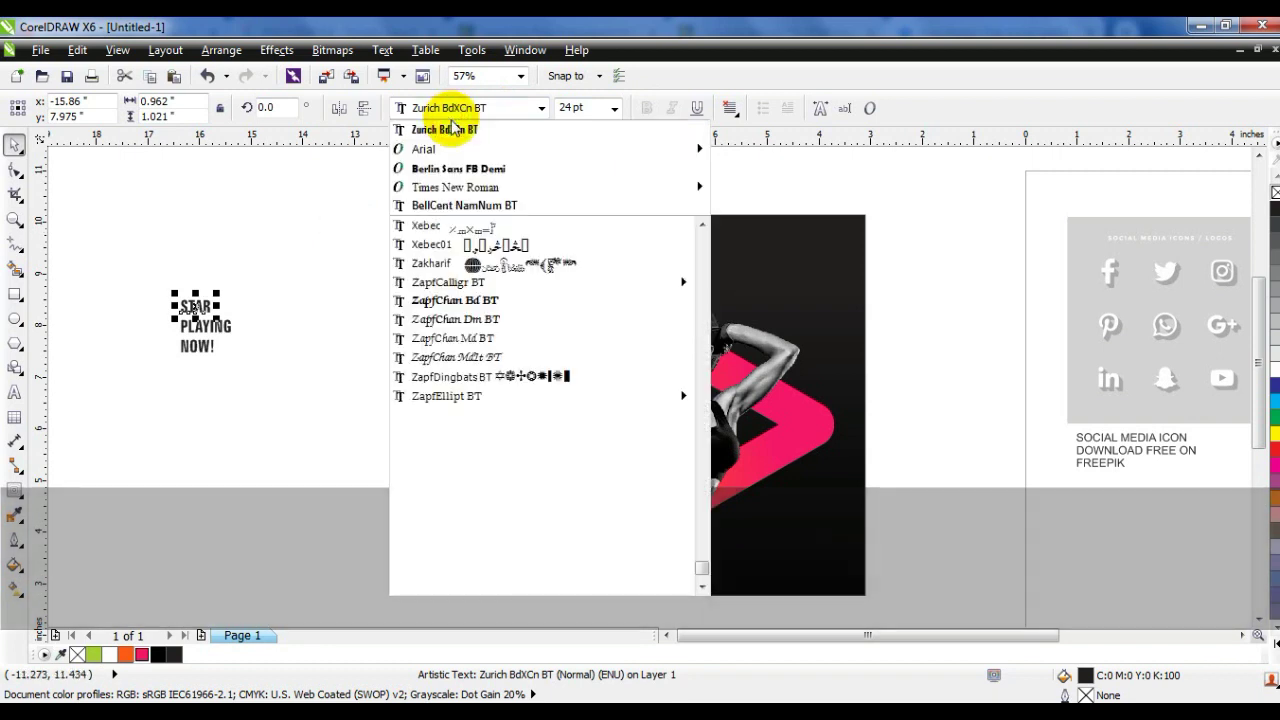
left_click(423, 149)
left_click(280, 272)
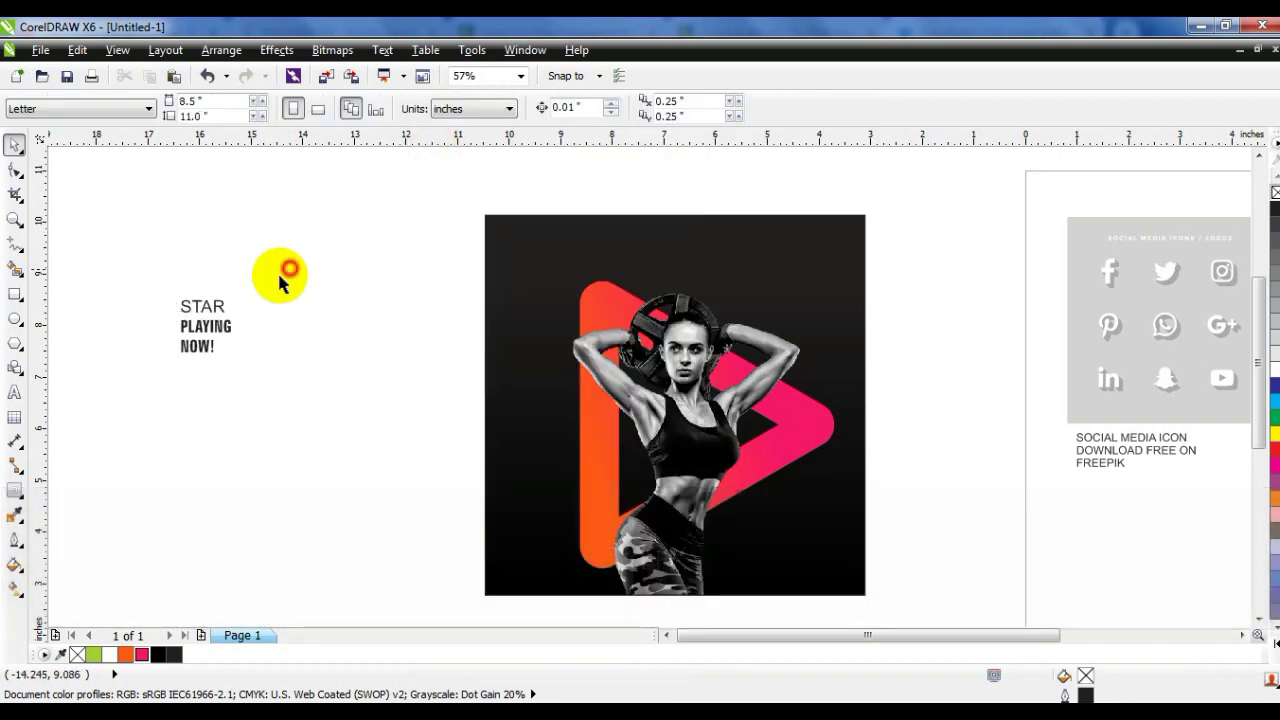
Align "STAR", "PLAYING" and "NOW!" along their right edges with tight line spacing
left_click(215, 349)
left_click(218, 328, "shift")
left_click_drag(309, 371, 143, 251)
key("shift+F2")
key("Escape")
left_click_drag(594, 517, 580, 457)
left_click_drag(674, 249, 749, 243)
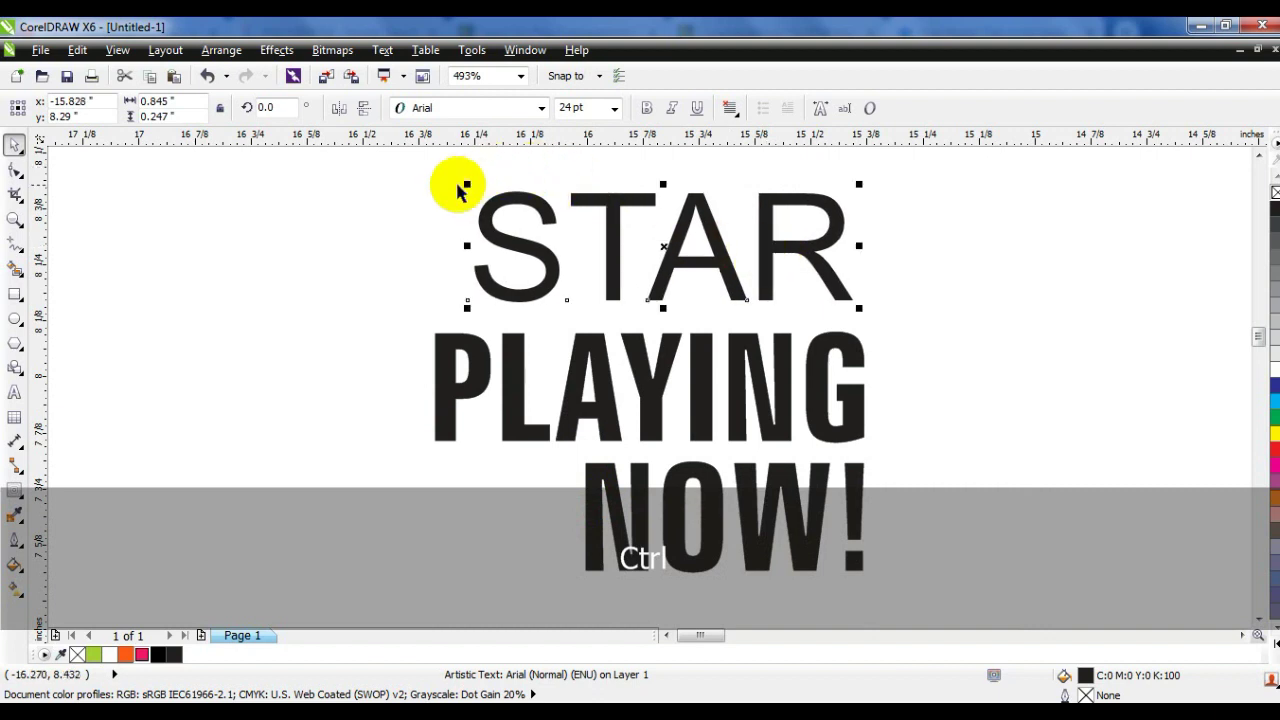
Shrink "STAR" to about 20 pt and place it just above "PLAYING", keeping the right edges roughly aligned
left_click_drag(469, 184, 533, 211)
left_click_drag(571, 257, 588, 268)
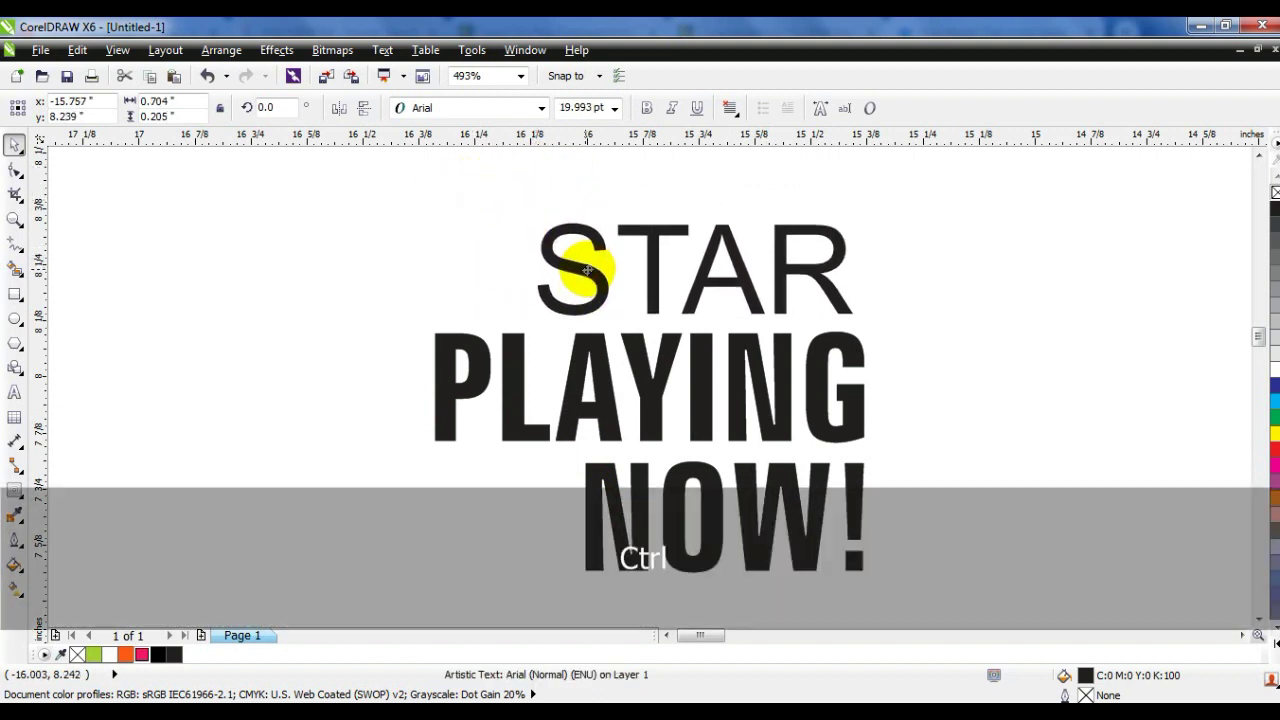
left_click(490, 204)
Move the three headline words onto the dark square and fill them white
key("F3")
left_click_drag(372, 246, 566, 400)
left_click_drag(486, 300, 836, 440)
left_click(1274, 374)
left_click(1010, 310)
Enlarge the whole headline to about 2.5 in wide and position it beside the woman's waist, overlapping the triangle's orange side
key("shift+F2")
key("Escape")
left_click_drag(298, 301, 470, 462)
left_click_drag(451, 357, 506, 313)
left_click_drag(509, 431, 568, 478)
left_click_drag(538, 387, 543, 394)
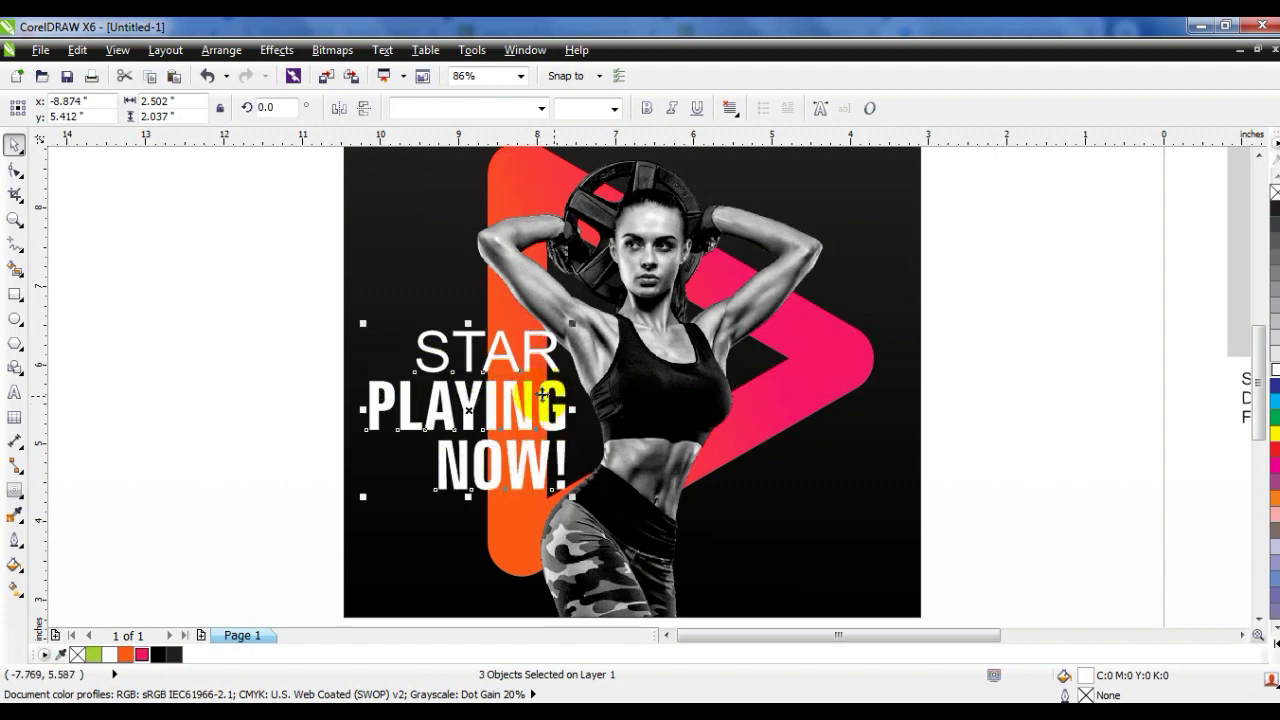
Shrink the headline to about 2.36 in wide, keeping it close beside the woman's waist
left_click_drag(364, 323, 432, 375)
left_click_drag(540, 370, 541, 362)
left_click_drag(371, 329, 374, 332)
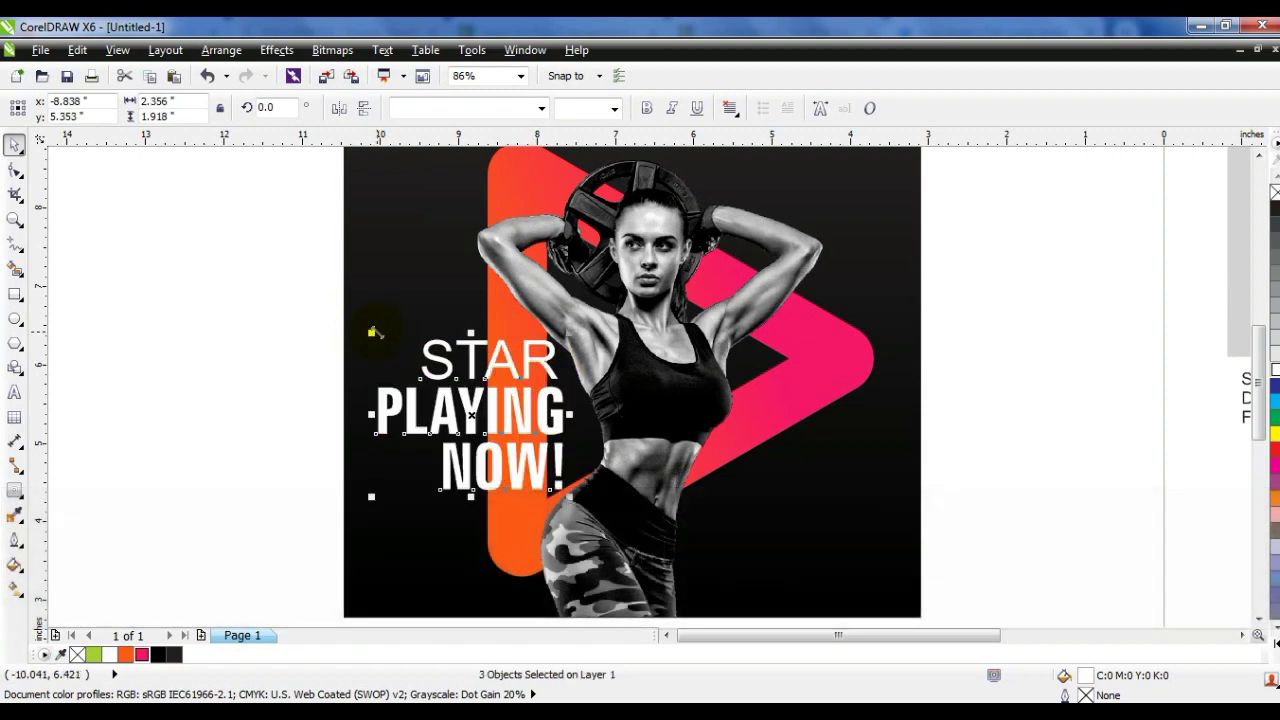
left_click(160, 327)
left_click(375, 254)
key("shift+F2")
key("Escape")
left_click(247, 346)
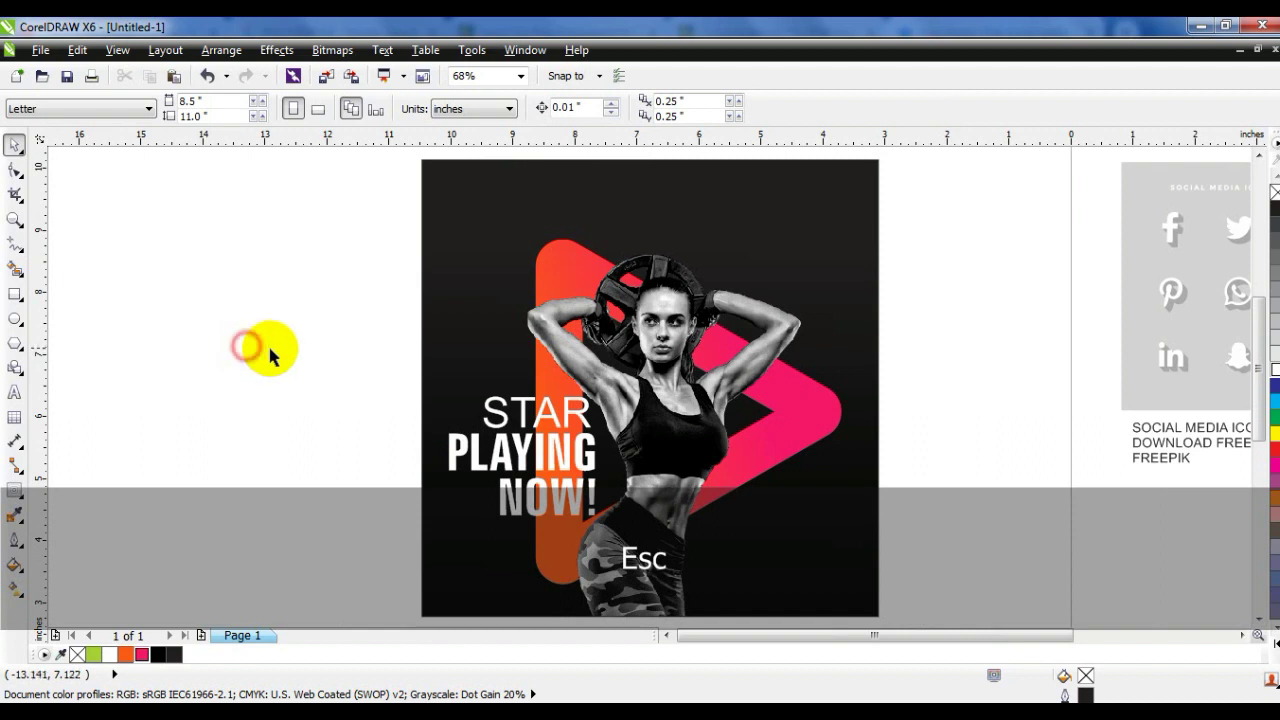
Try enlarging the headline slightly towards the square's left edge
left_click_drag(276, 340, 622, 540)
left_click_drag(441, 390, 430, 383)
left_click(289, 380)
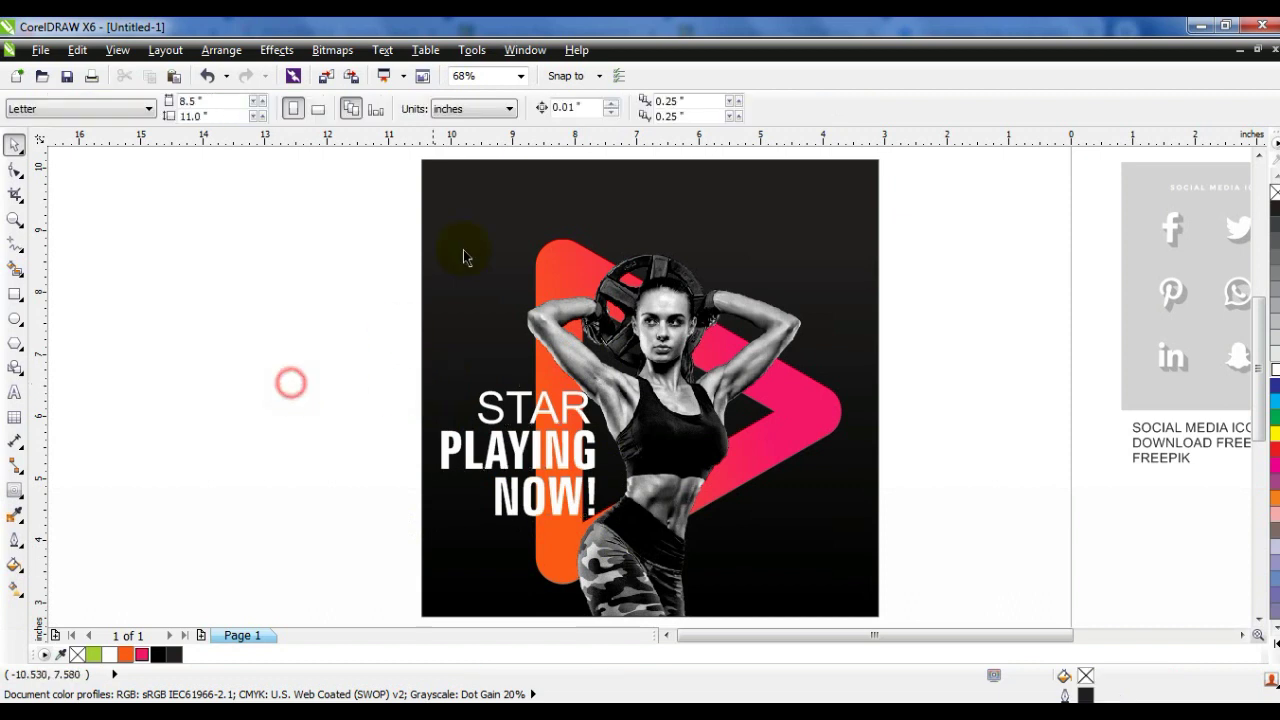
left_click(463, 230)
left_click(197, 365)
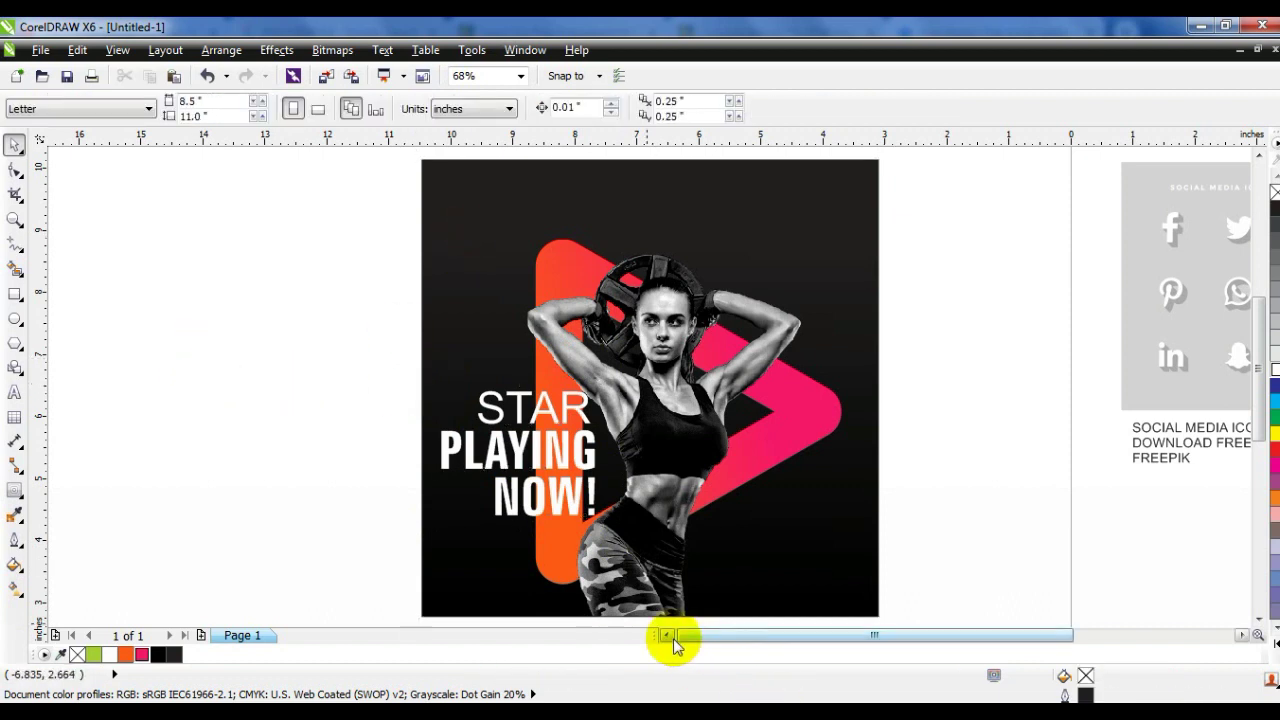
Draw a square about 0.66 in wide beside the social media icon sheet, round its corners and fill it black
key("F3")
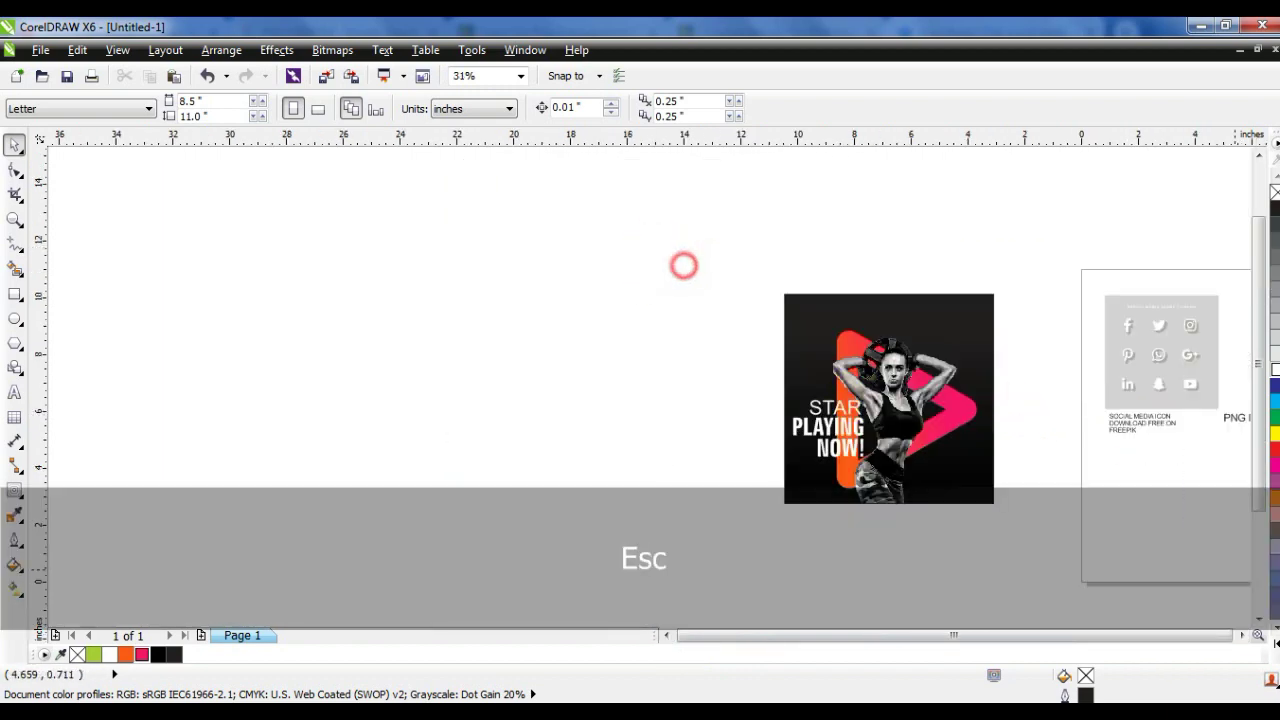
key("ctrl+a")
key("shift+F2")
key("Escape")
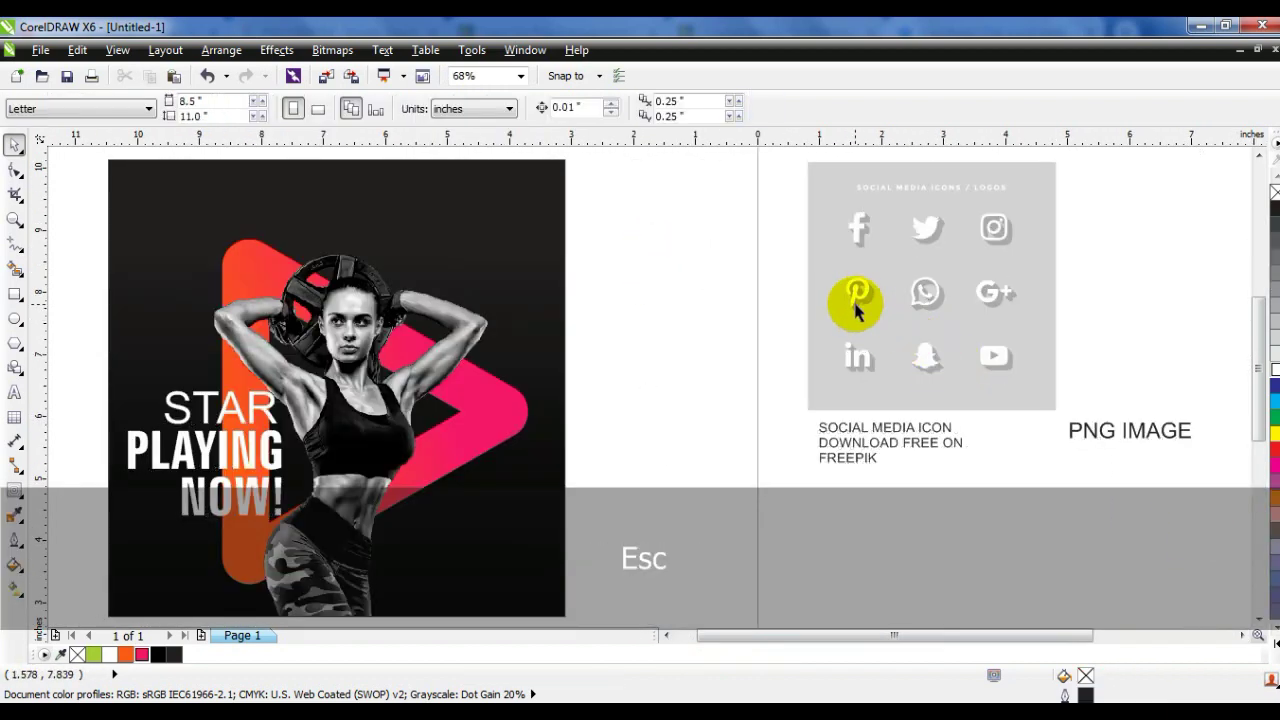
left_click_drag(983, 194, 1168, 373)
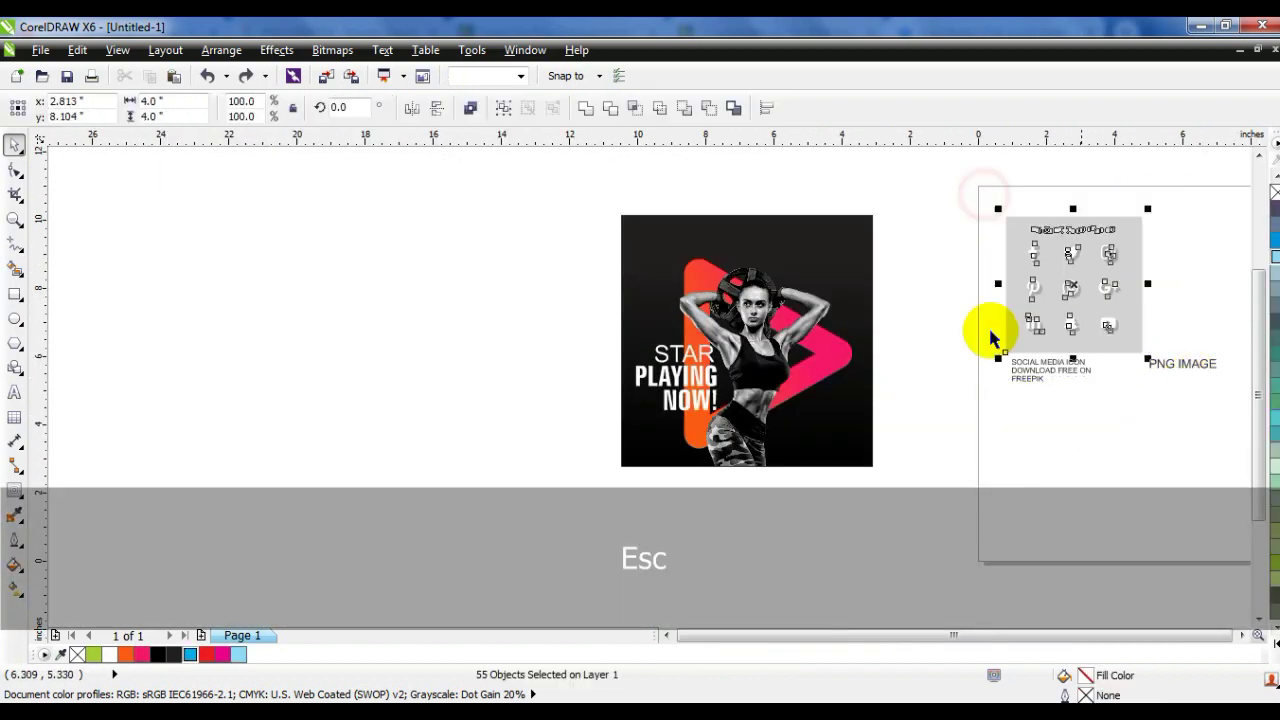
key("shift+F2")
key("Escape")
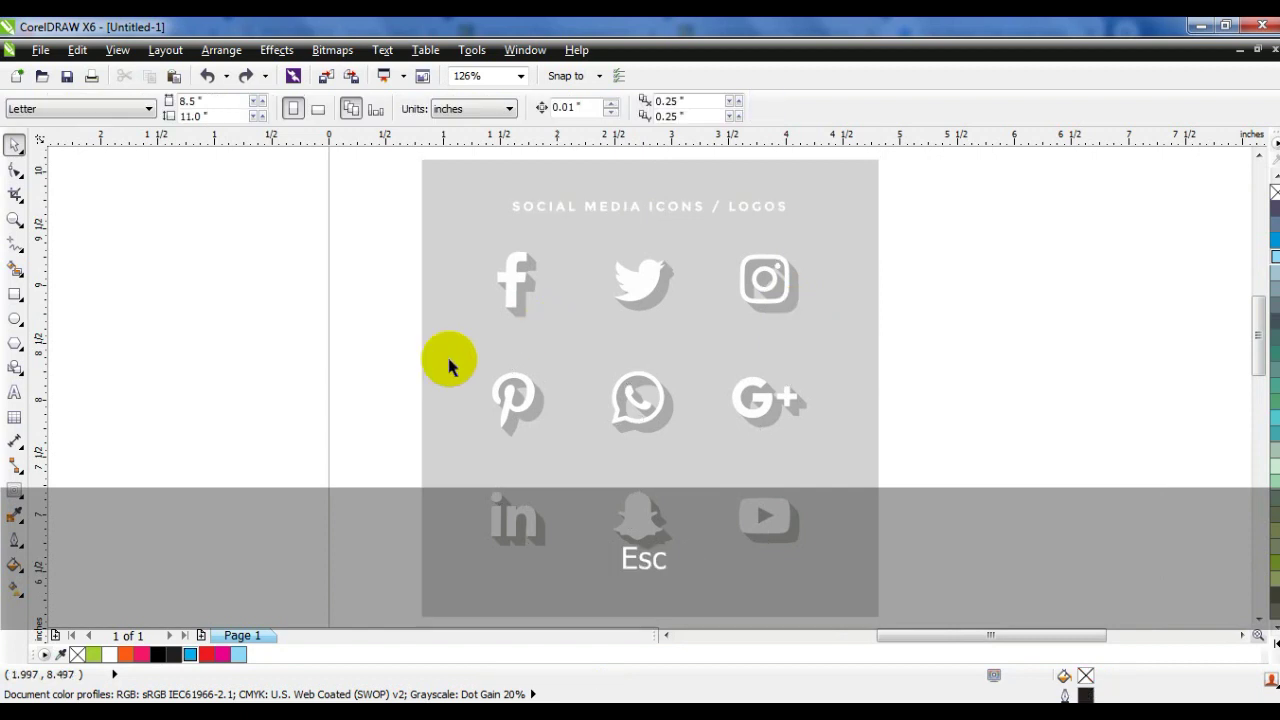
left_click(16, 298)
left_click_drag(94, 242, 169, 317)
left_click(14, 168)
left_click_drag(95, 251, 94, 263)
left_click(15, 145)
left_click(168, 656)
Duplicate the rounded square twice into an evenly spaced row and select all three squares
left_click_drag(131, 316, 226, 313)
key("ctrl+r")
left_click_drag(380, 214, 60, 355)
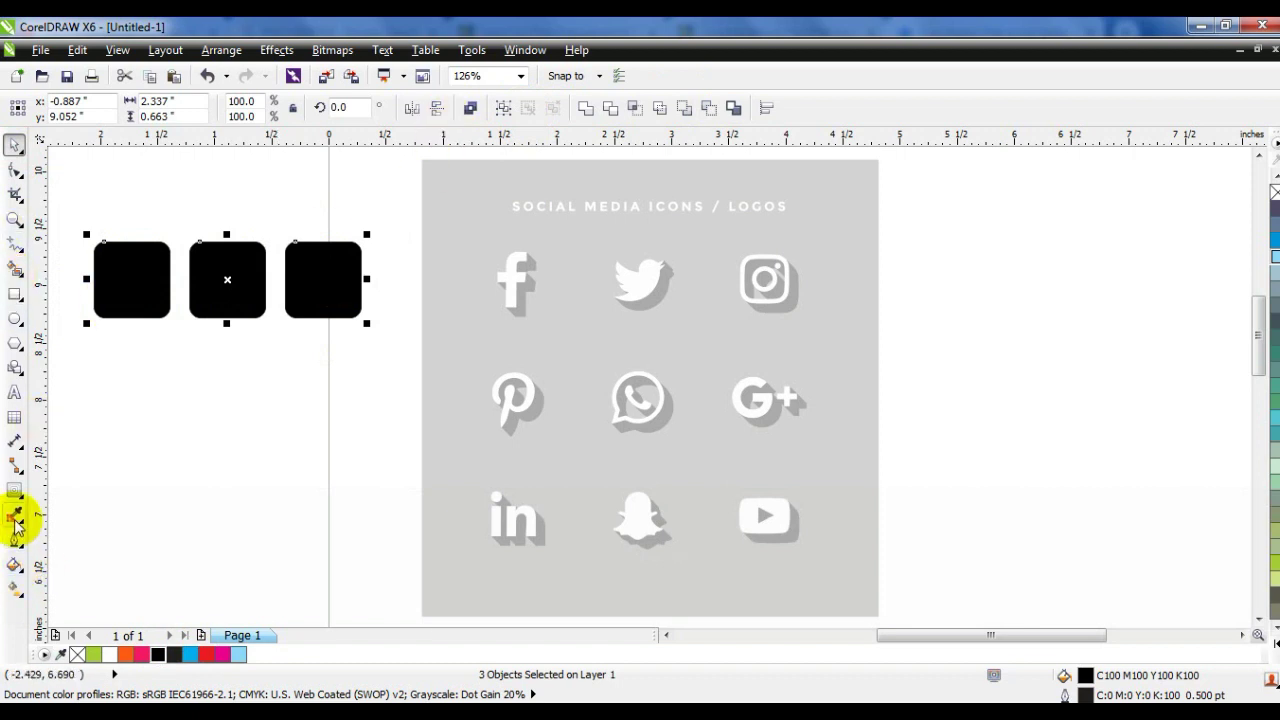
Give the three squares a 3 pt outline with round corners and round caps behind the fill, coloured C20 M0 Y20 K0
left_click(15, 520)
left_click(88, 249)
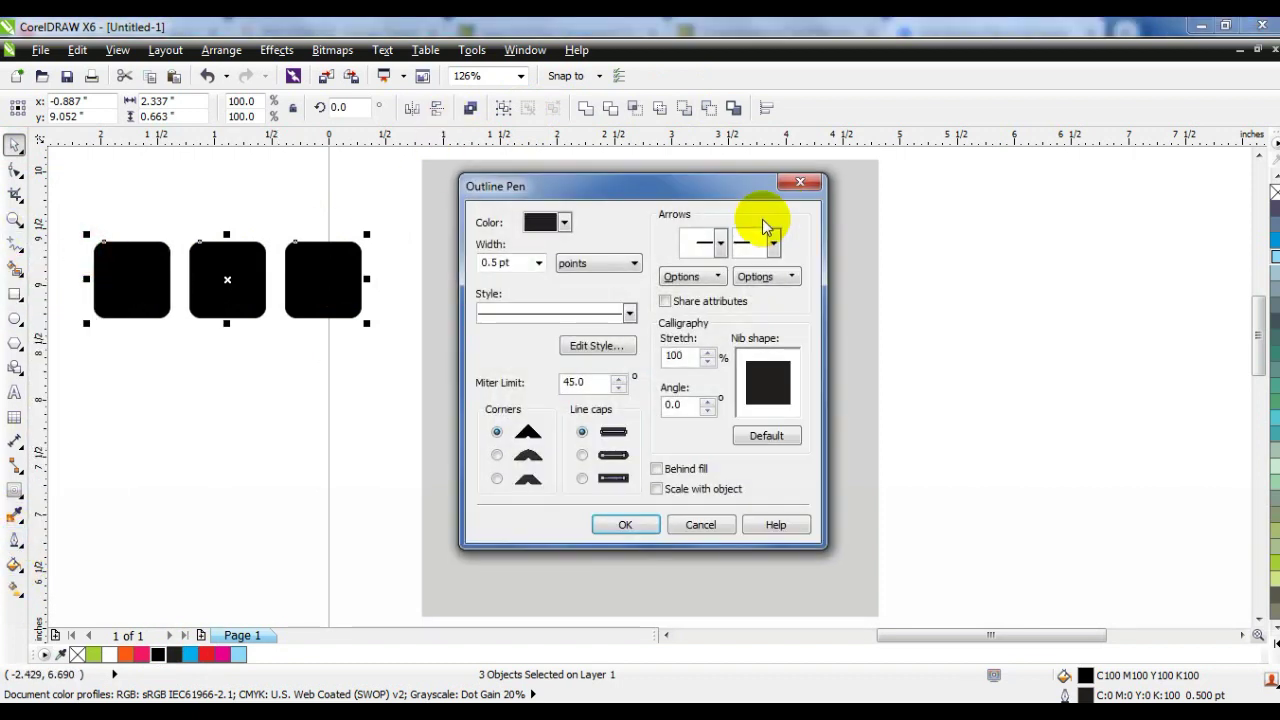
left_click(563, 222)
left_click(563, 222)
left_click(538, 263)
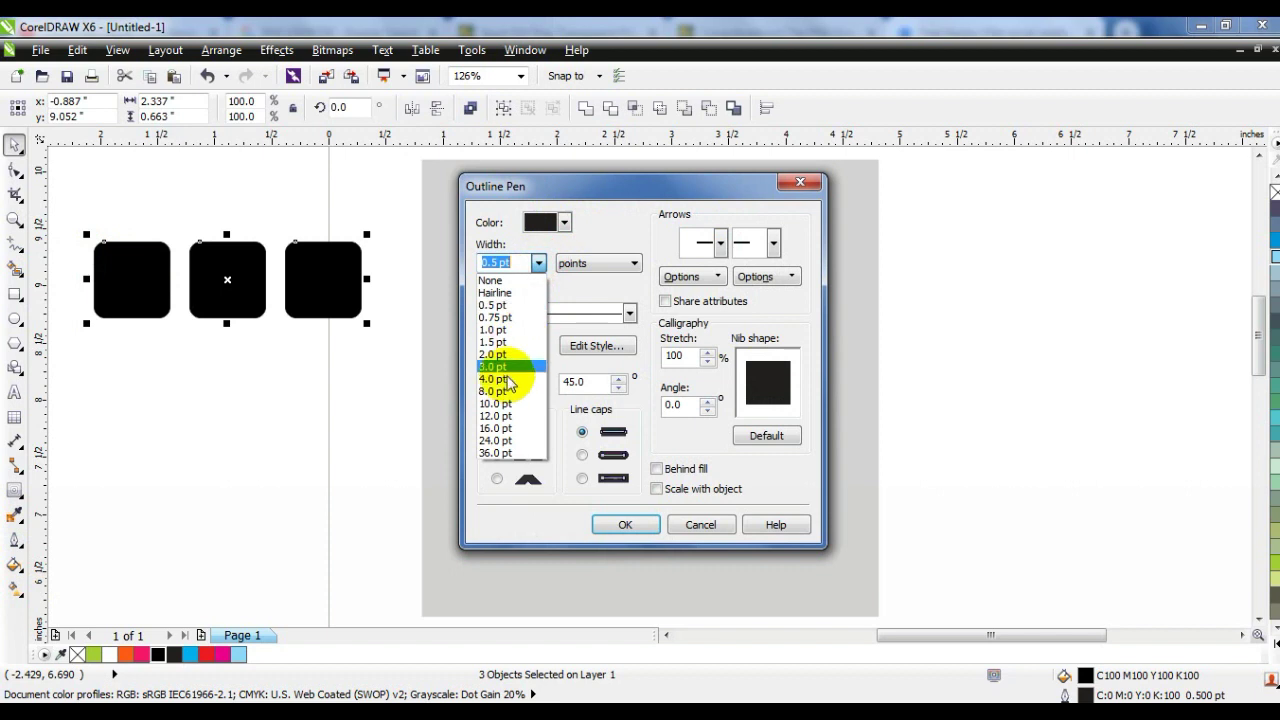
left_click(508, 367)
left_click(497, 455)
left_click(582, 455)
left_click(656, 469)
left_click(645, 522)
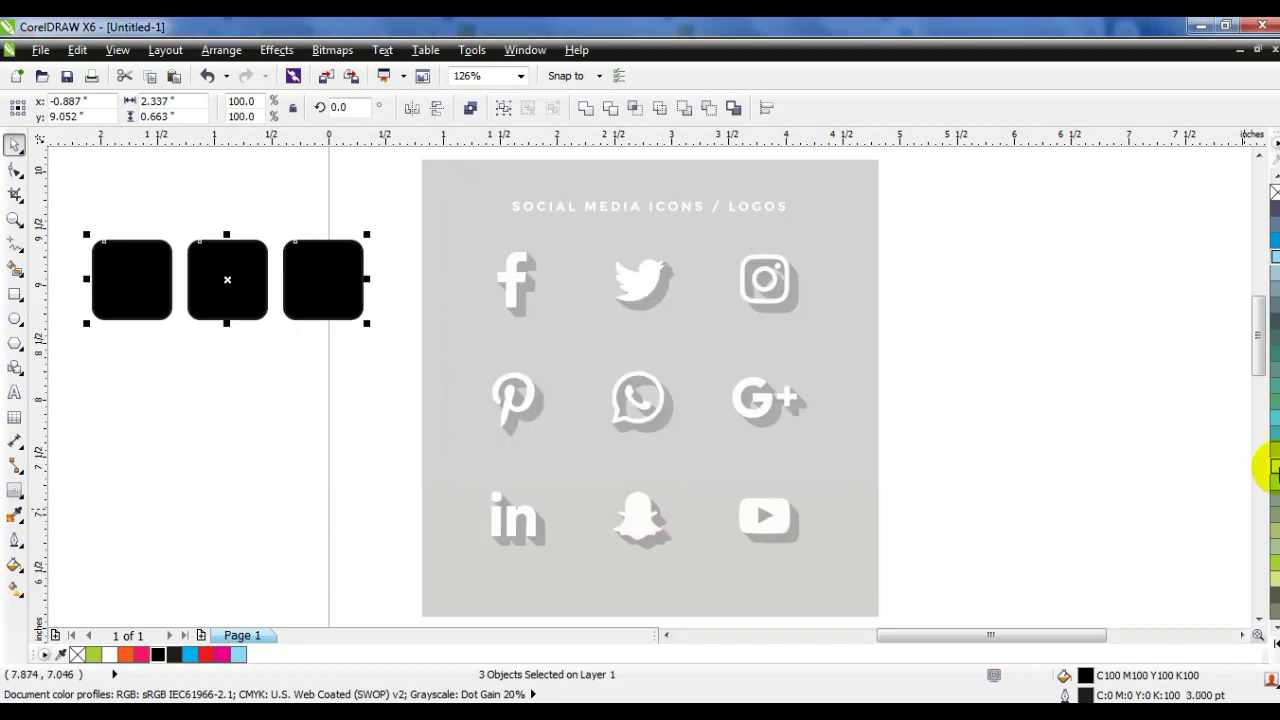
Scale the row of three squares to about 1.8 in wide and place it near the post's lower-right corner
key("F3")
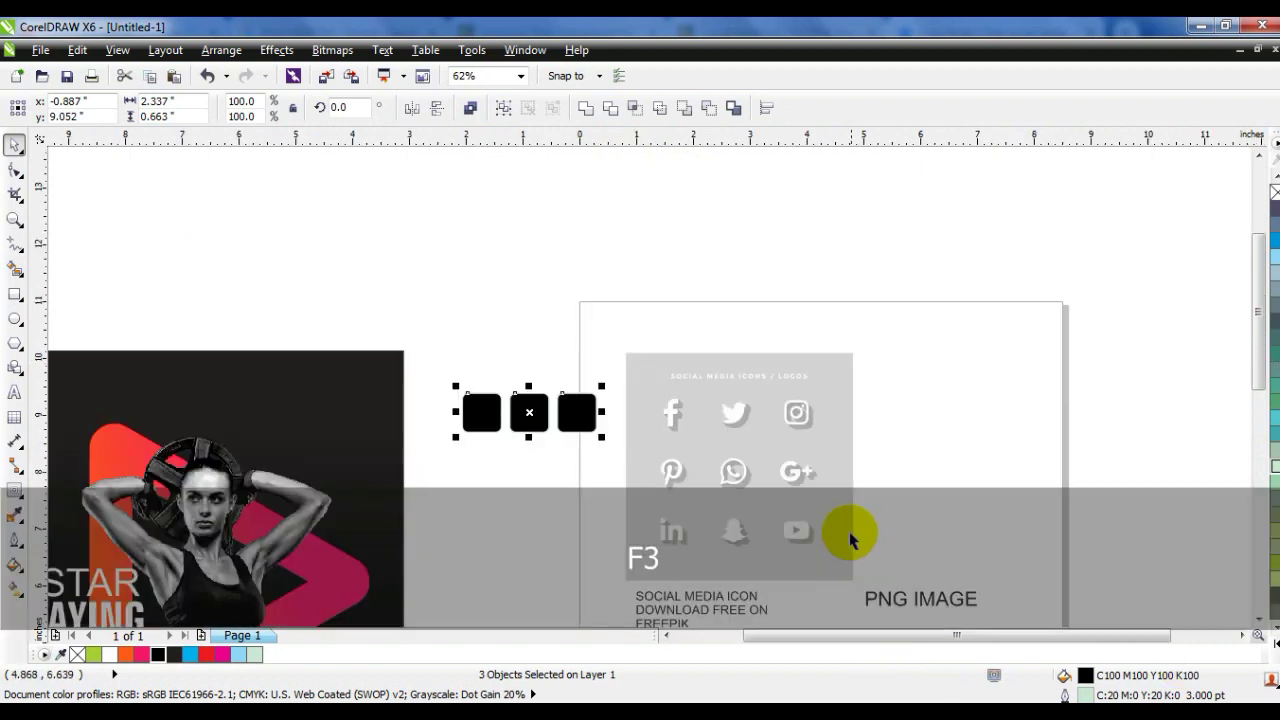
key("F4")
left_click_drag(689, 226, 538, 608)
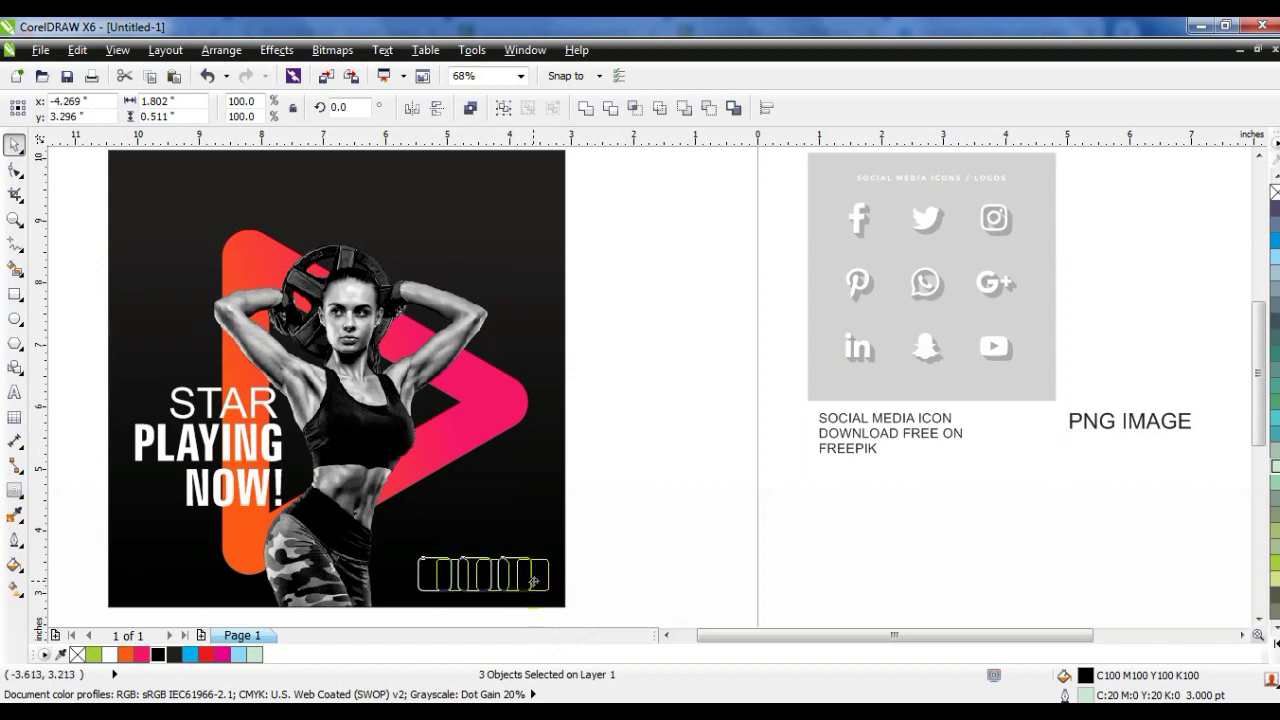
left_click(768, 548)
Take the white Facebook icon from the icon sheet, centre it in the first square and shrink it to about 87%
left_click_drag(857, 218, 753, 230)
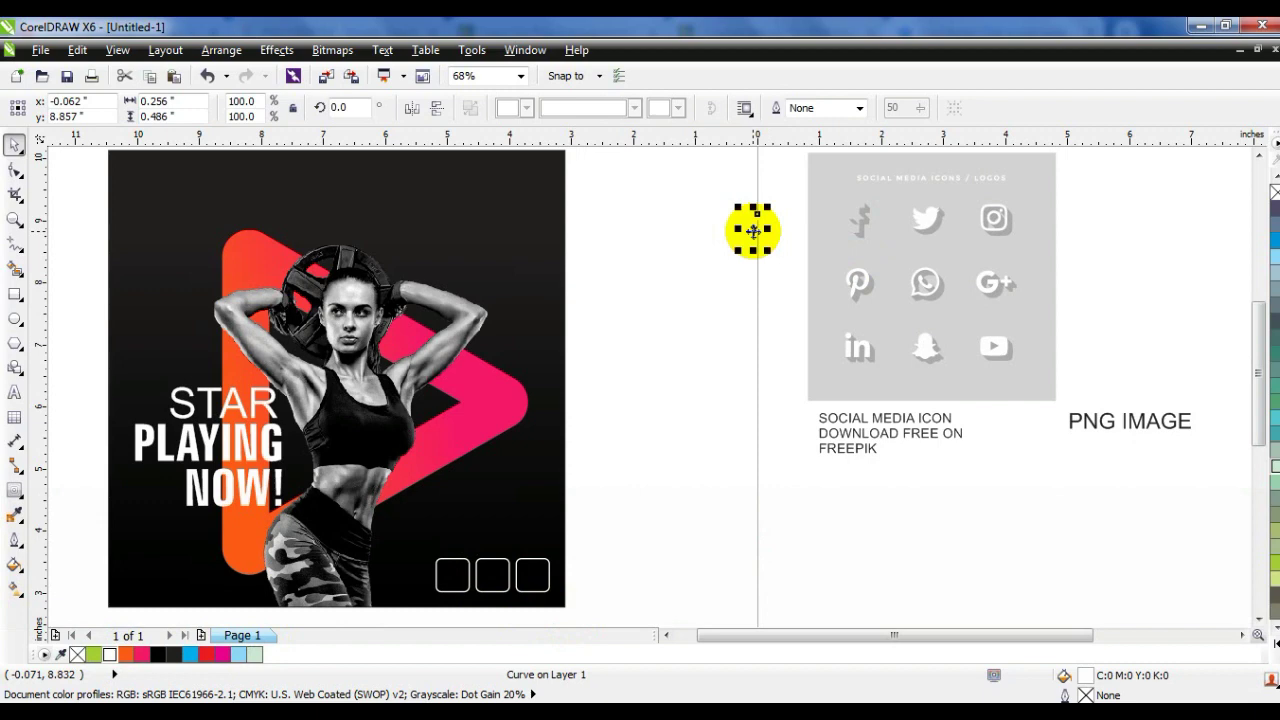
left_click(447, 577, "shift")
key("c")
key("e")
key("Escape")
left_click(453, 574)
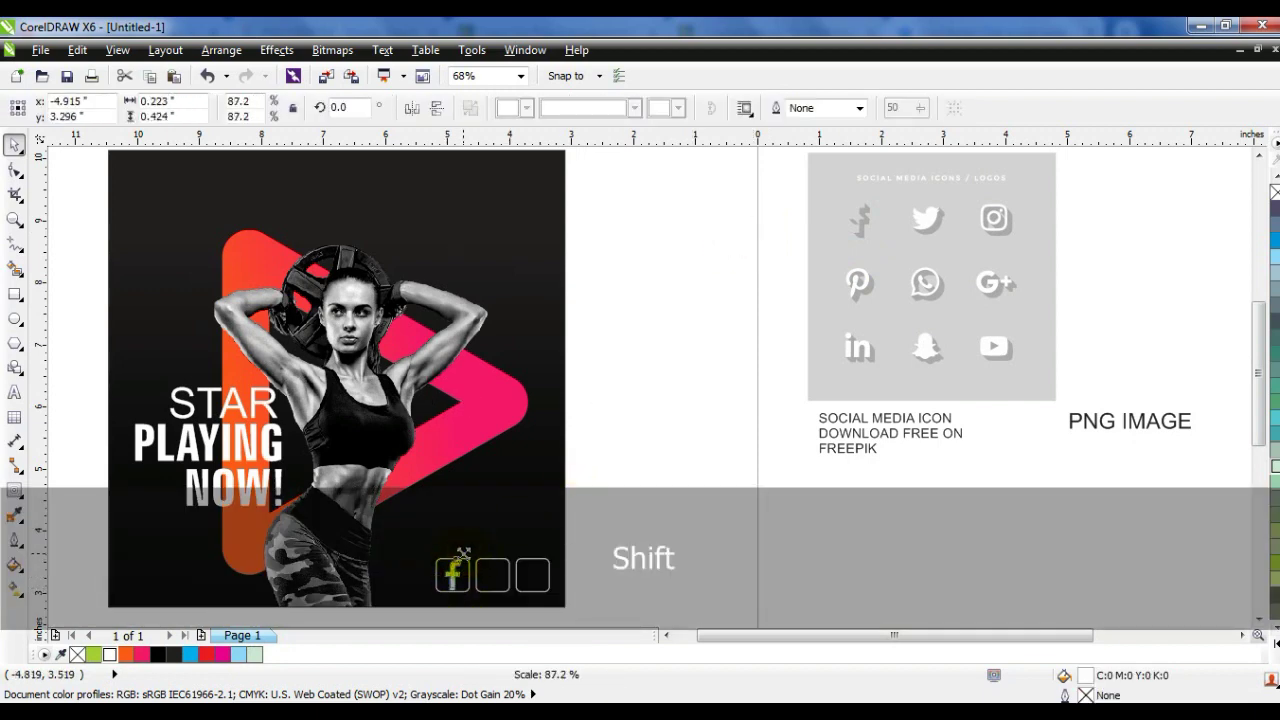
left_click(651, 454)
Bring the white Twitter bird to the front, centre it in the middle square and shrink it to about 68%
left_click_drag(922, 220, 706, 276)
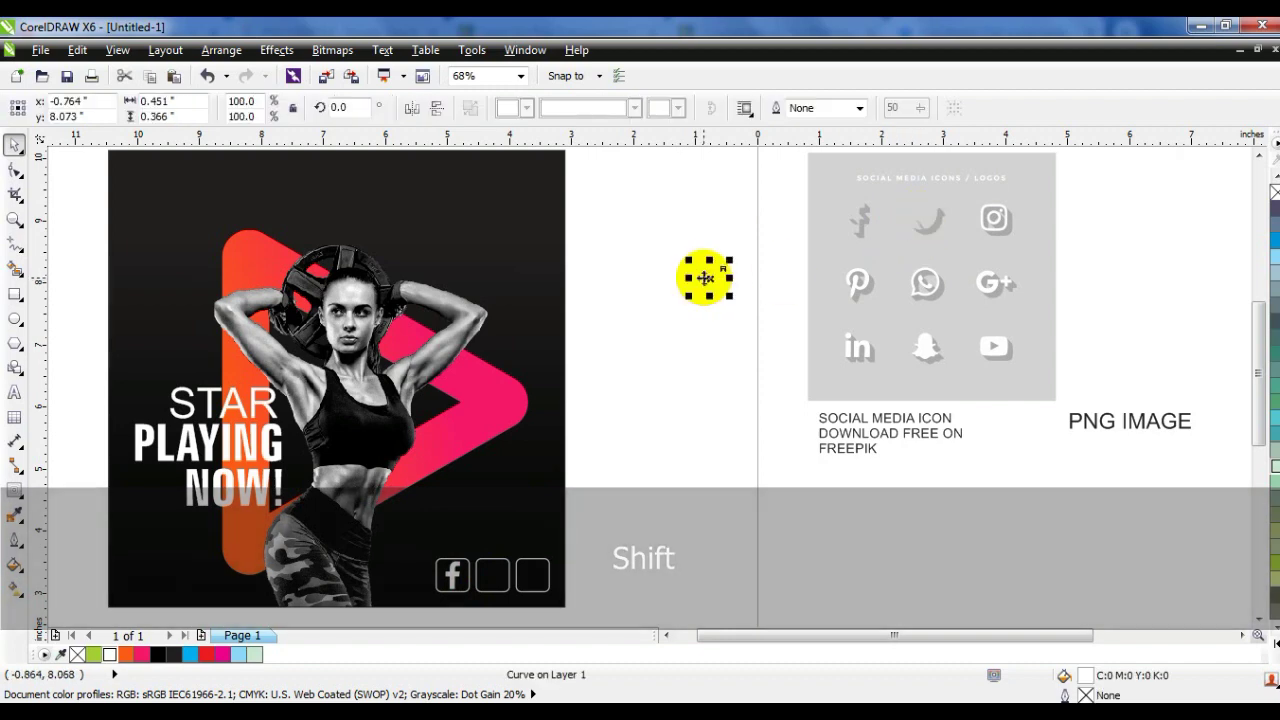
key("shift+Page_Up")
left_click(493, 558, "shift")
key("e")
key("c")
key("Escape")
left_click(495, 574)
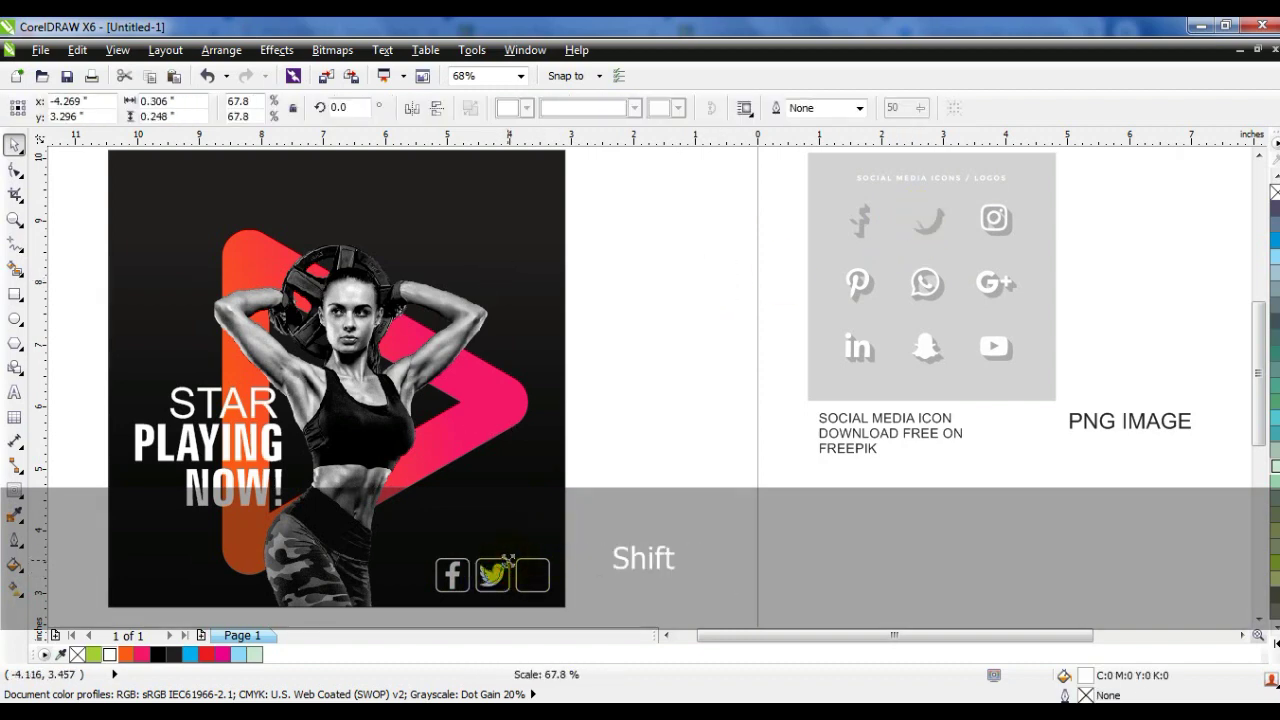
left_click_drag(511, 560, 510, 561)
left_click(658, 467)
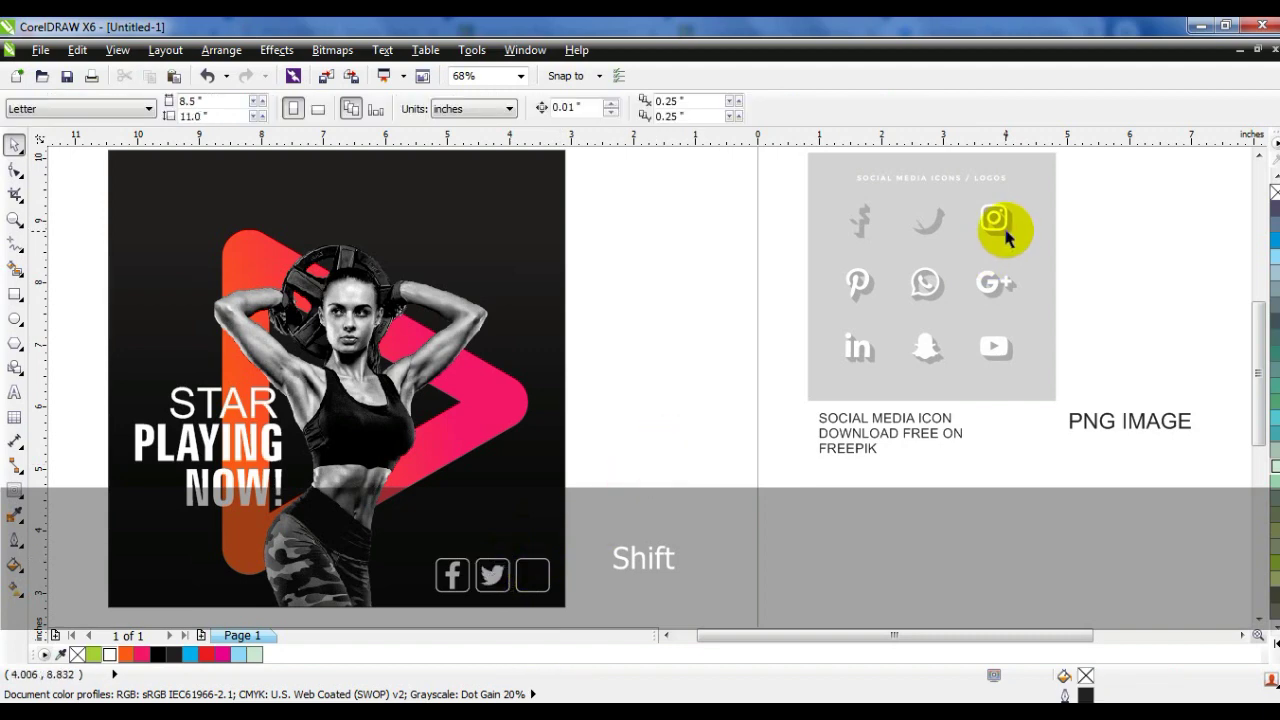
Weld the Instagram icon's white dot, ring and frame into one shape and bring it to the front
left_click(1003, 222, "shift")
key("ctrl+z")
key("shift+F2")
key("Escape")
left_click(943, 427)
left_click(887, 434, "shift")
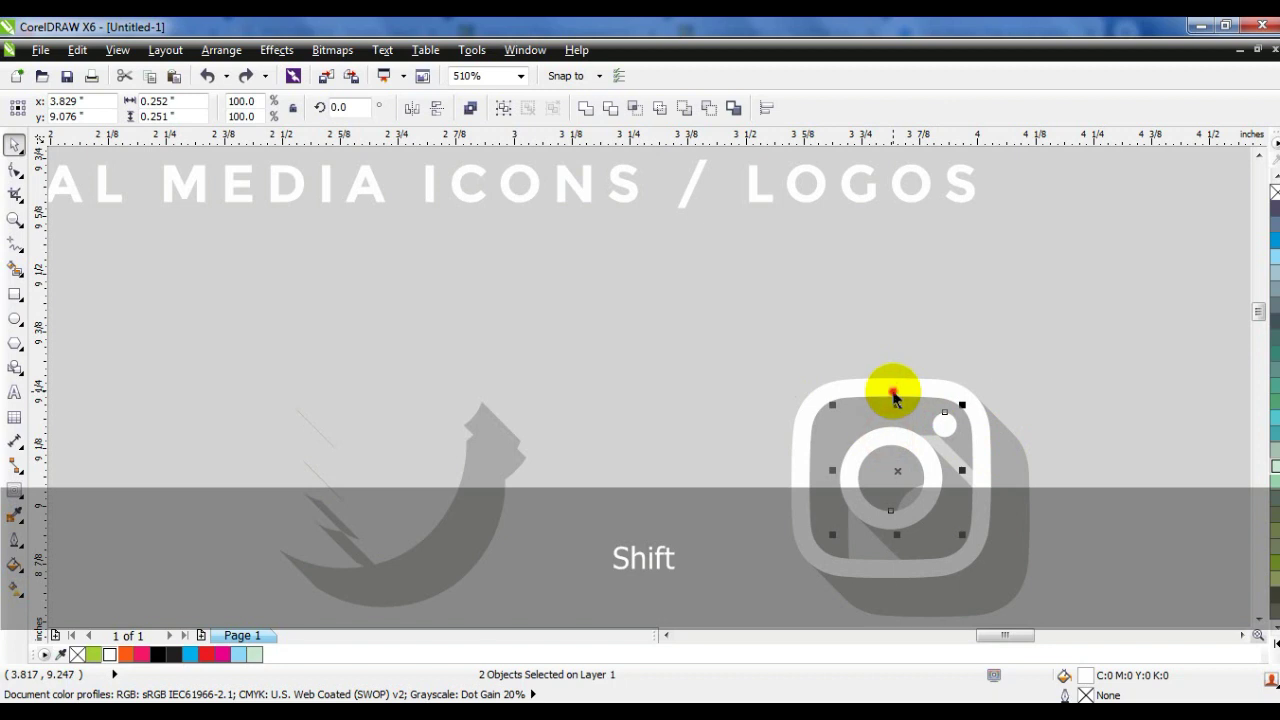
left_click(893, 392, "shift")
left_click(584, 116)
key("shift+Page_Up")
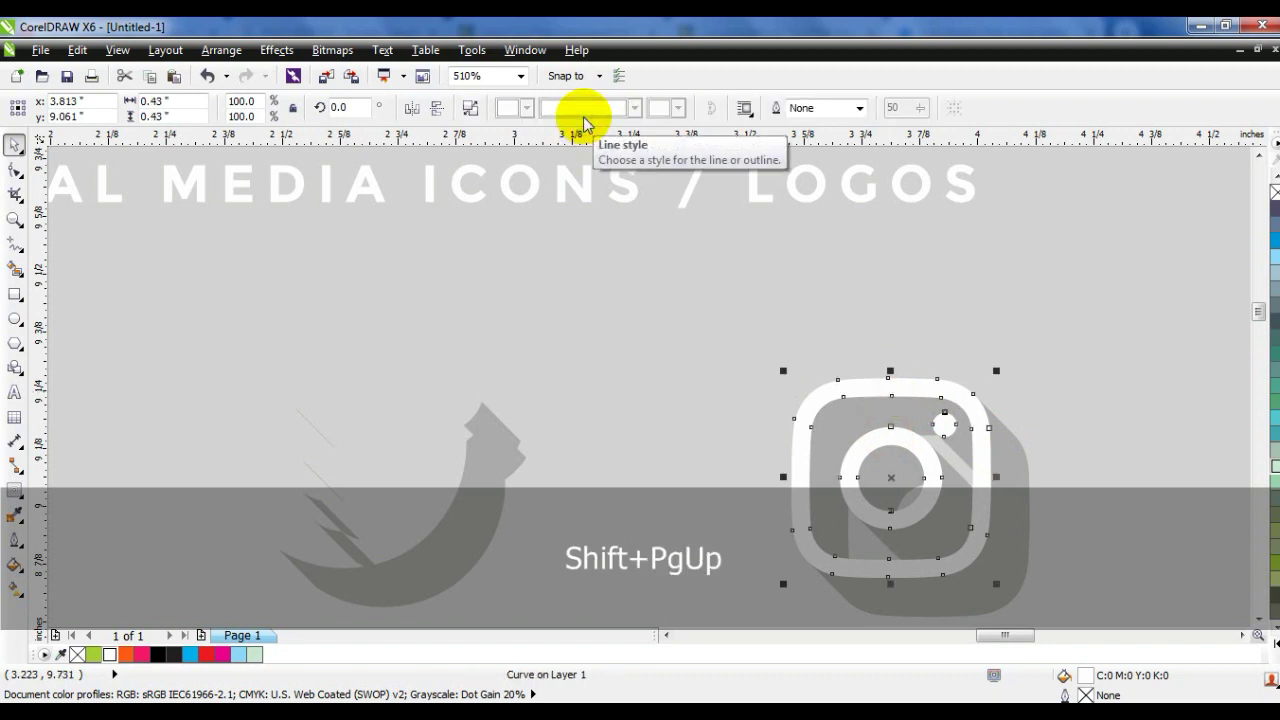
Centre the Instagram icon in the third square and shrink it to fit inside
key("F3")
key("F3")
left_click(303, 625, "shift")
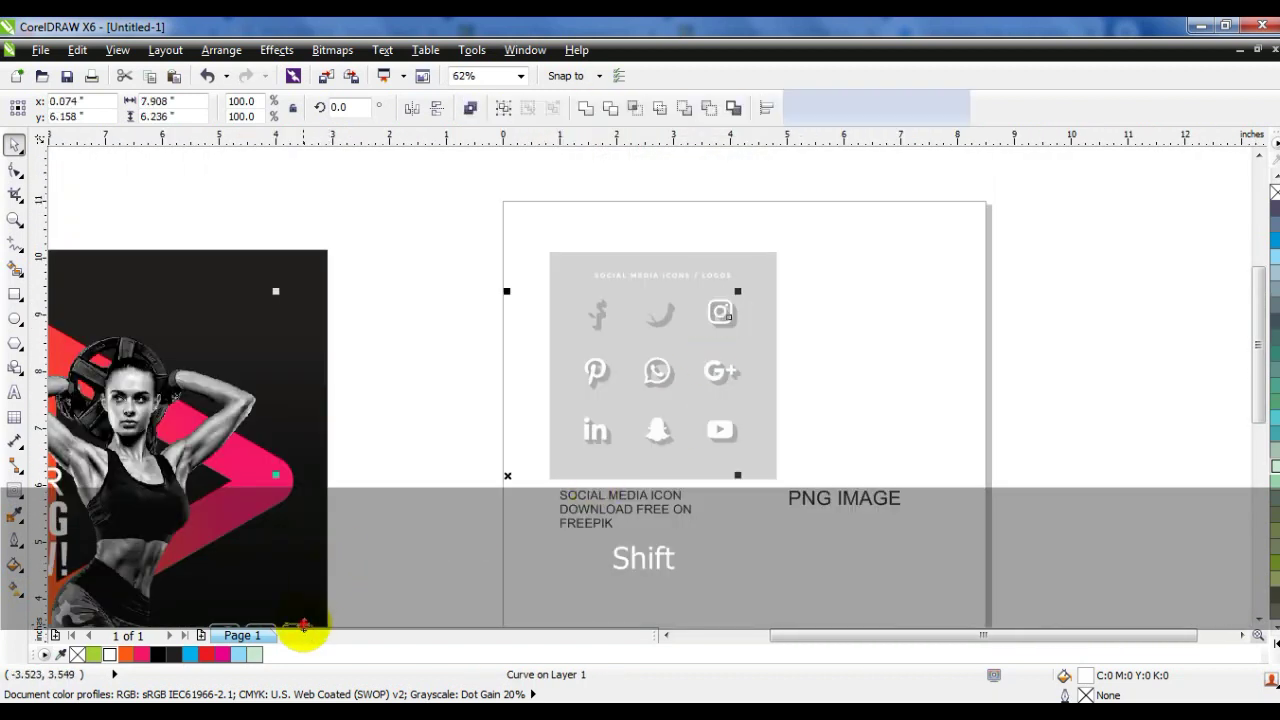
key("c")
key("e")
key("shift+F2")
key("F3")
key("Escape")
left_click(704, 302)
left_click_drag(725, 267, 715, 277)
left_click(805, 248)
Delete the leftover social media icon sheet and the notes beside it
key("shift+F2")
key("F3")
key("Escape")
left_click_drag(891, 177, 1109, 466)
key("Delete")
Shrink the three framed social icons together slightly in the post's lower-right corner
left_click_drag(850, 511, 423, 168)
key("shift+F2")
key("Escape")
left_click_drag(948, 531, 729, 615)
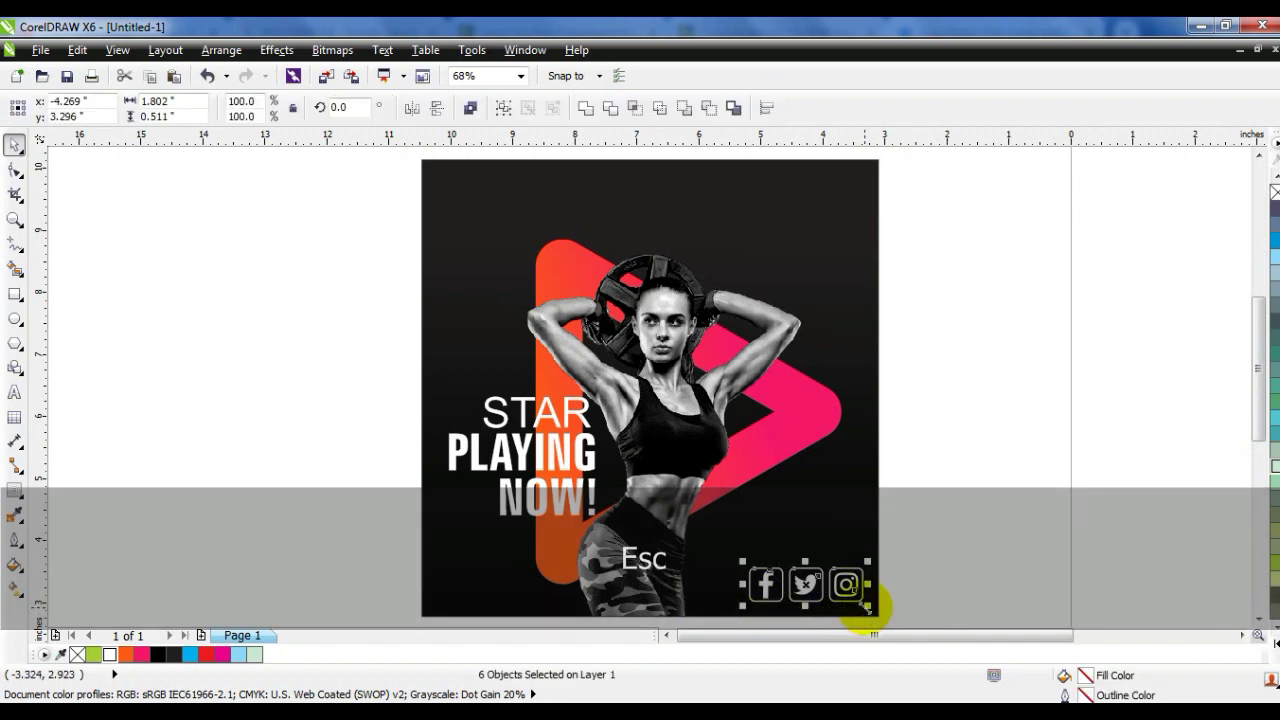
left_click_drag(871, 606, 843, 588)
left_click(1003, 530)
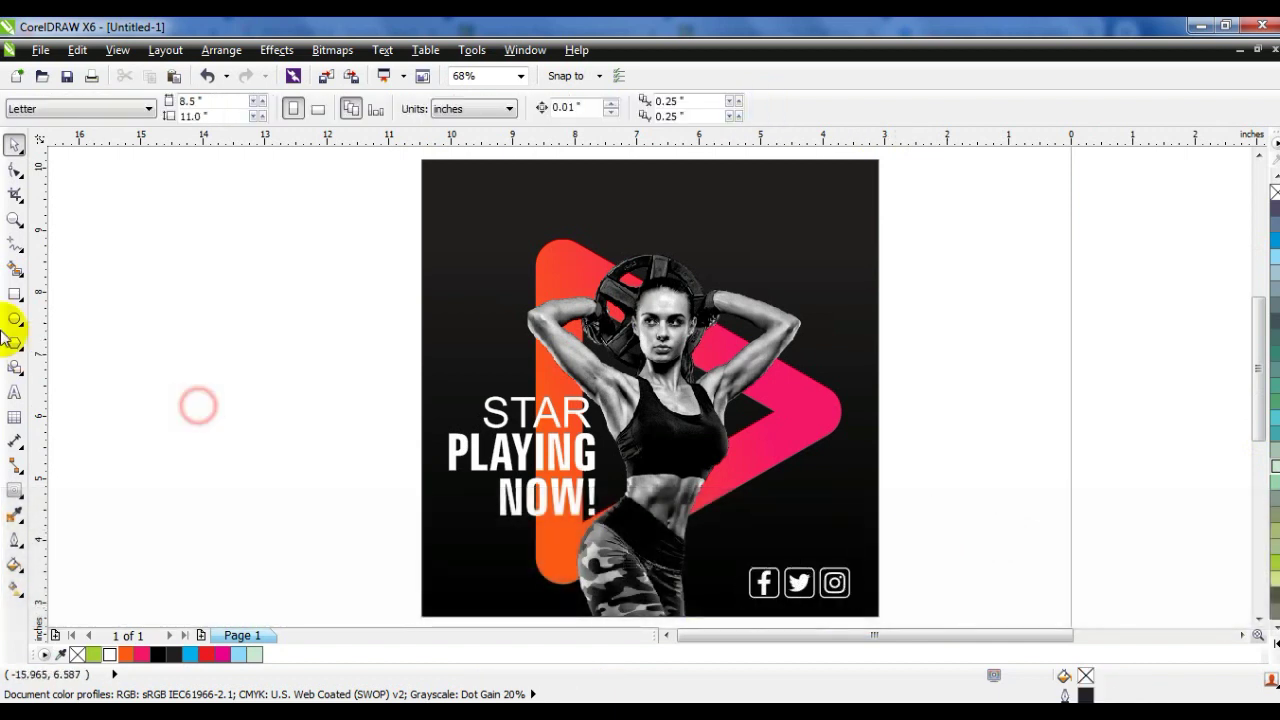
Draw a very thin vertical rectangle about 0.03 in wide and 3.12 in tall in the empty area left of the post
left_click(14, 298)
left_click_drag(99, 250, 97, 447)
left_click(14, 150)
Duplicate the thin rectangle a short distance sideways and repeat the copy into a row of bars about 3.7 in wide
left_click_drag(97, 291, 108, 292)
key("ctrl+r")
key("ctrl+r")
key("ctrl+r")
key("ctrl+r")
key("ctrl+r")
key("ctrl+r")
key("ctrl+r")
key("ctrl+r")
key("ctrl+r")
key("ctrl+r")
key("ctrl+r")
key("ctrl+r")
key("ctrl+r")
key("ctrl+r")
key("ctrl+r")
key("ctrl+r")
key("ctrl+r")
key("ctrl+r")
key("ctrl+r")
key("ctrl+r")
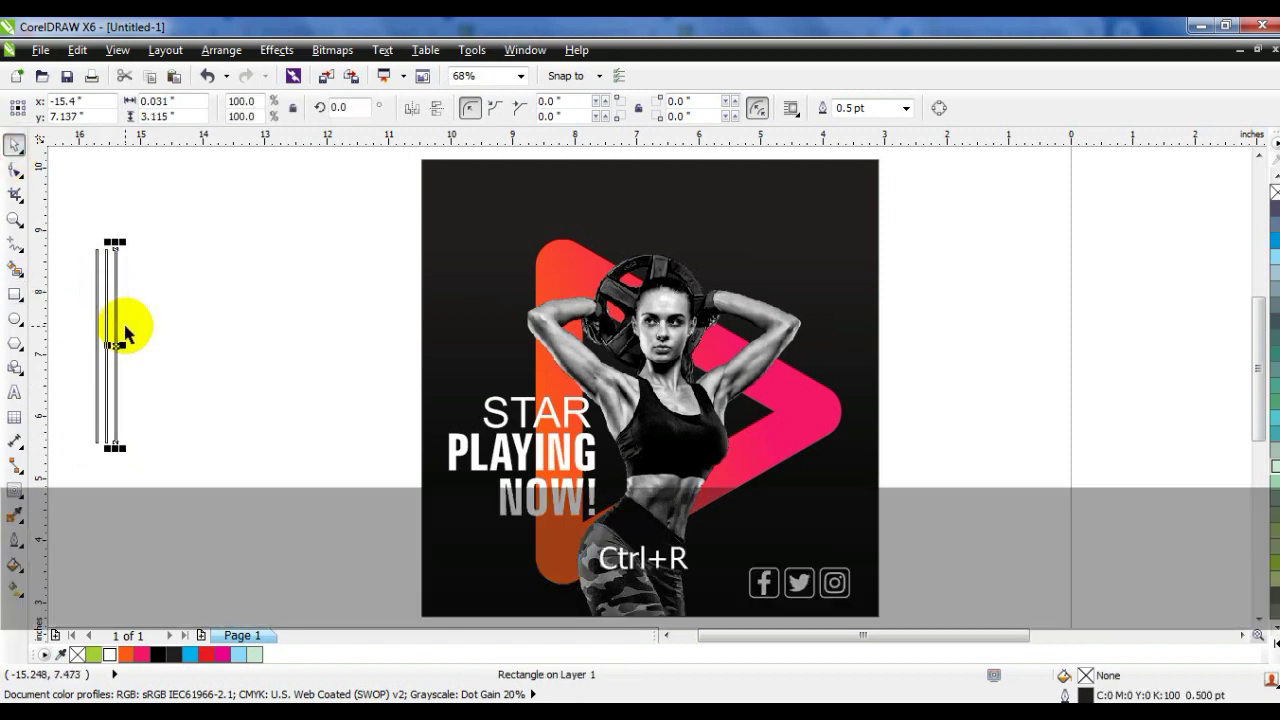
key("ctrl+r")
key("ctrl+r")
Merge all the thin bars into a single curve, stretch it taller and resize it to 4 in by 4 in
left_click_drag(62, 214, 356, 478)
left_click_drag(209, 243, 210, 223)
left_click_drag(176, 101, 105, 110)
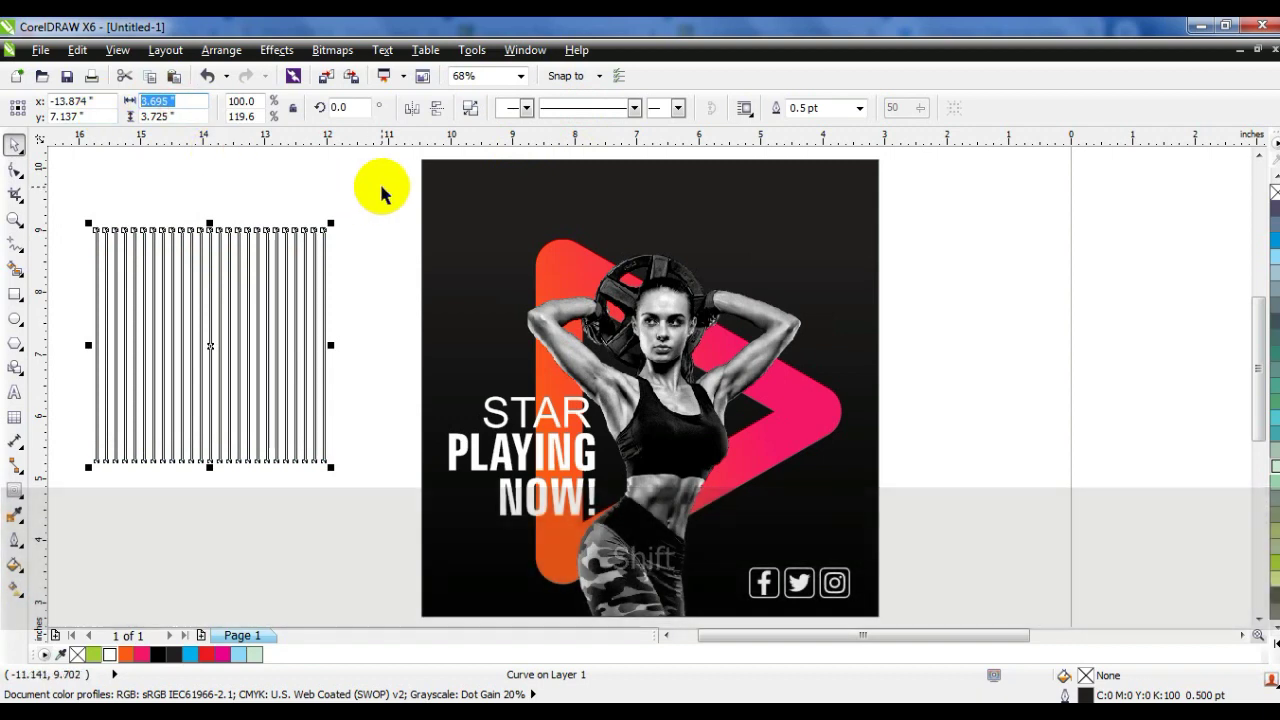
type("4")
key("Return")
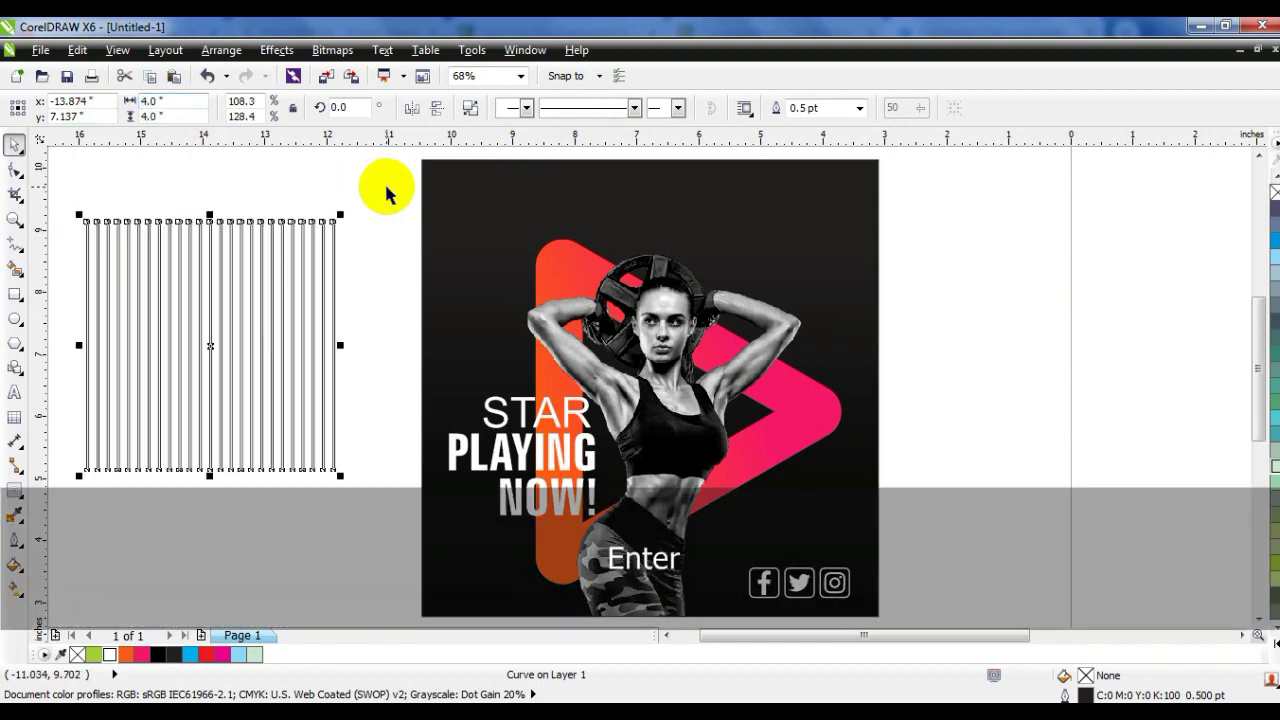
Rotate the striped pattern by 45 degrees
double_click(368, 104)
type("45")
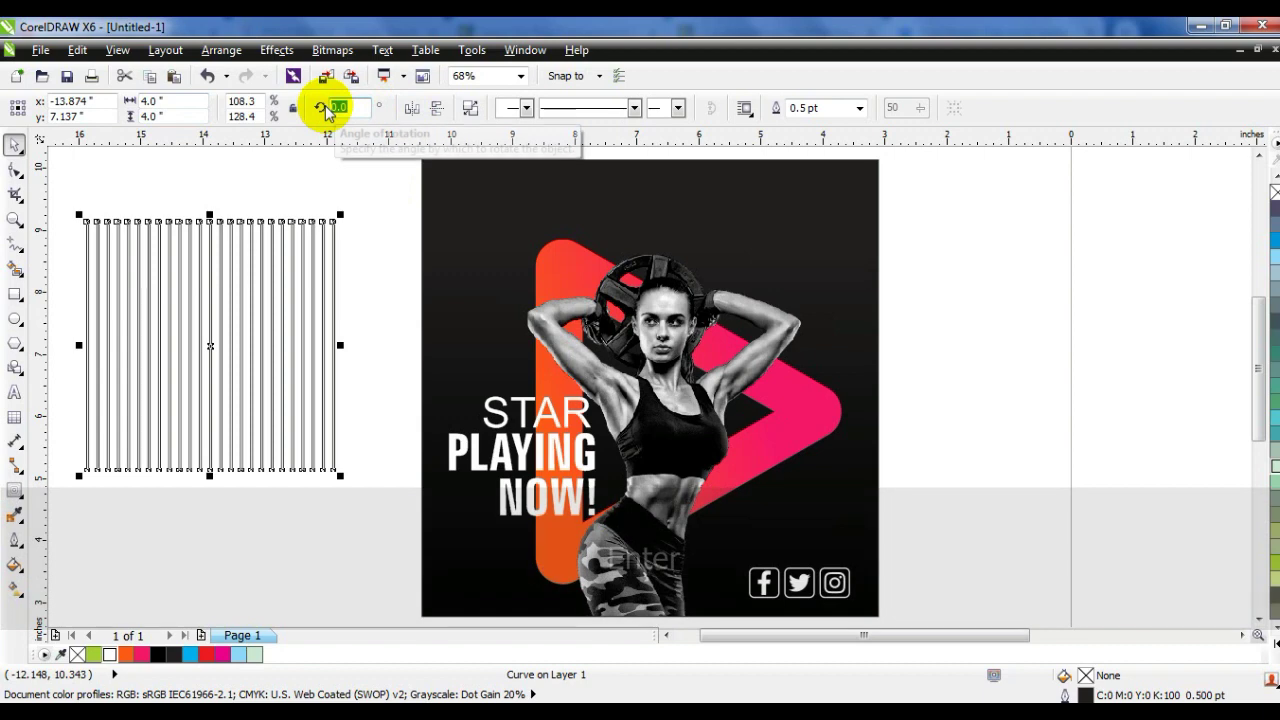
key("Return")
key("ctrl+z")
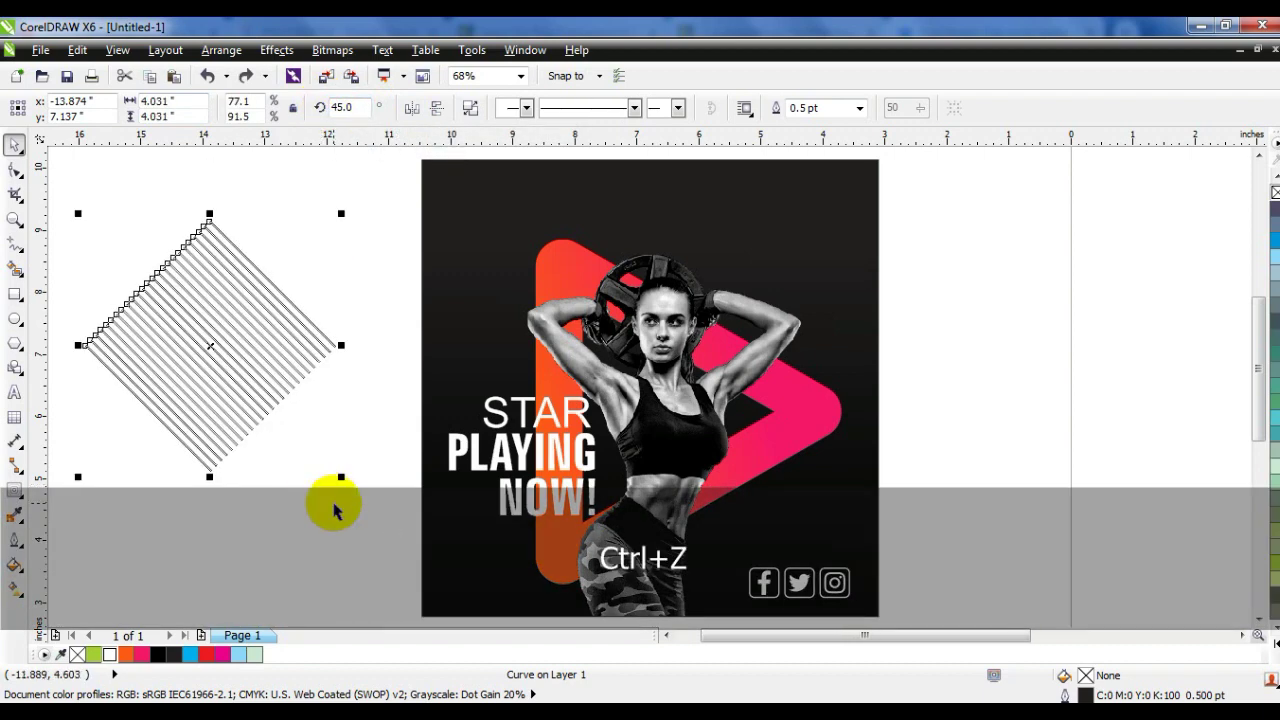
left_click(330, 502)
Draw a square about 2.73 in wide, centre it on the rotated striped pattern and shrink it about its centre
left_click(14, 293)
left_click_drag(101, 220, 200, 392)
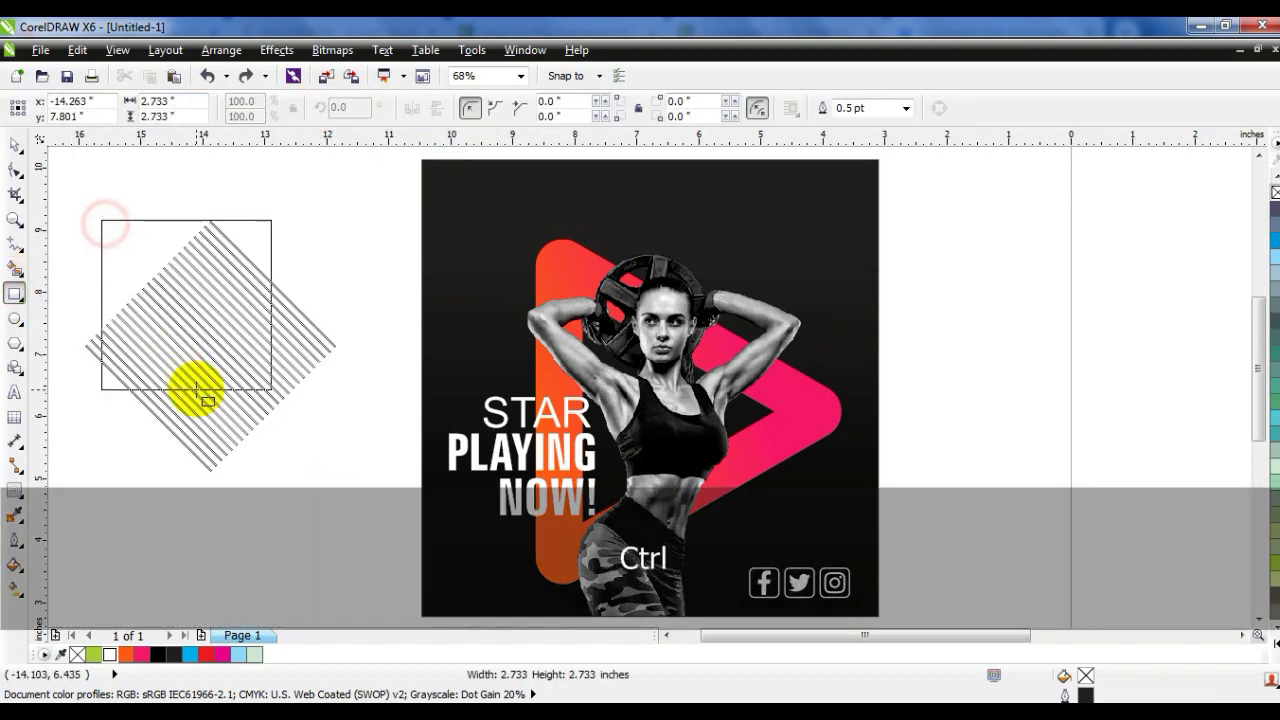
left_click(14, 147)
left_click(270, 333, "shift")
key("c")
key("e")
key("Escape")
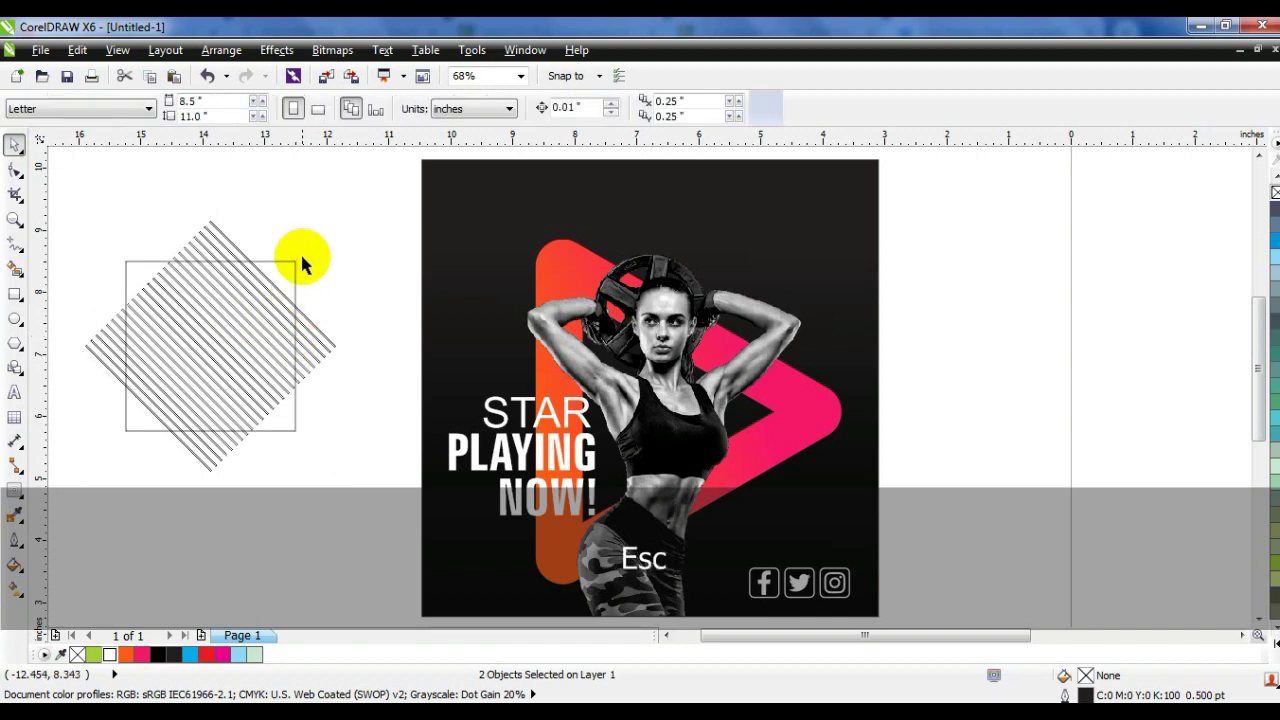
left_click(294, 262)
left_click_drag(294, 257, 274, 282)
Fill the stripes white without an outline and PowerClip them inside the square
left_click(299, 333)
left_click(110, 655)
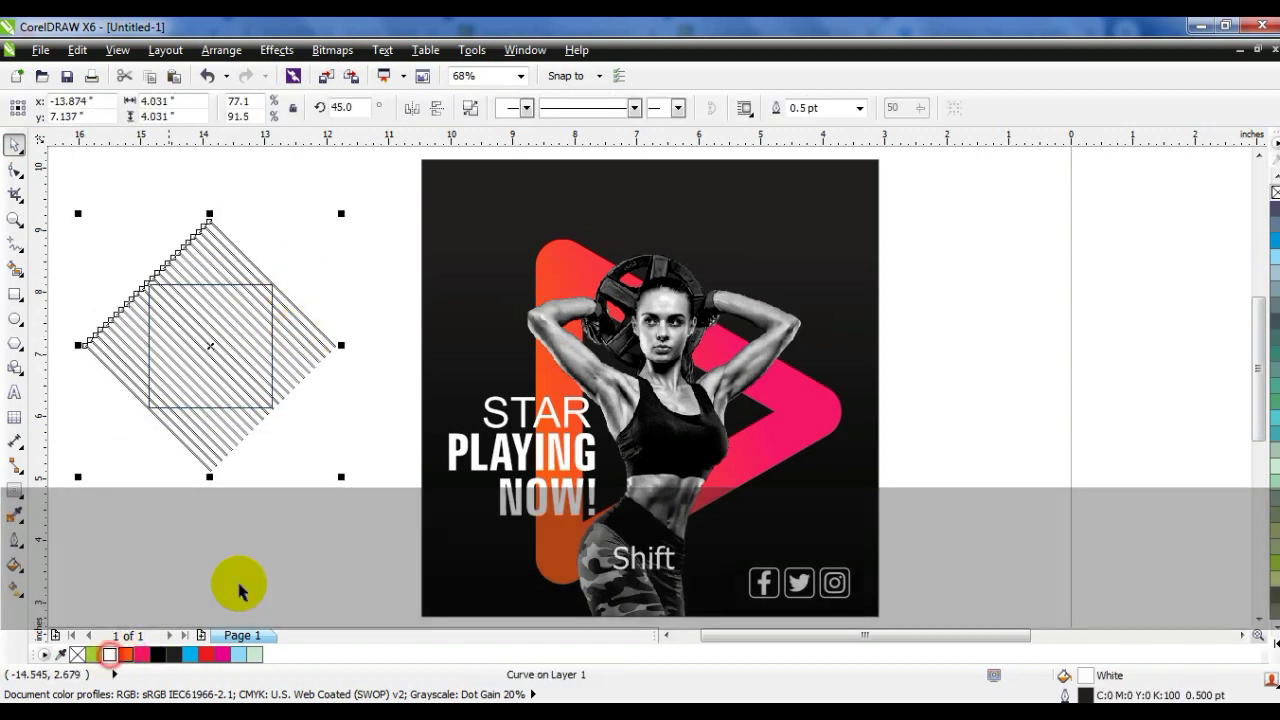
key("w")
left_click(265, 283)
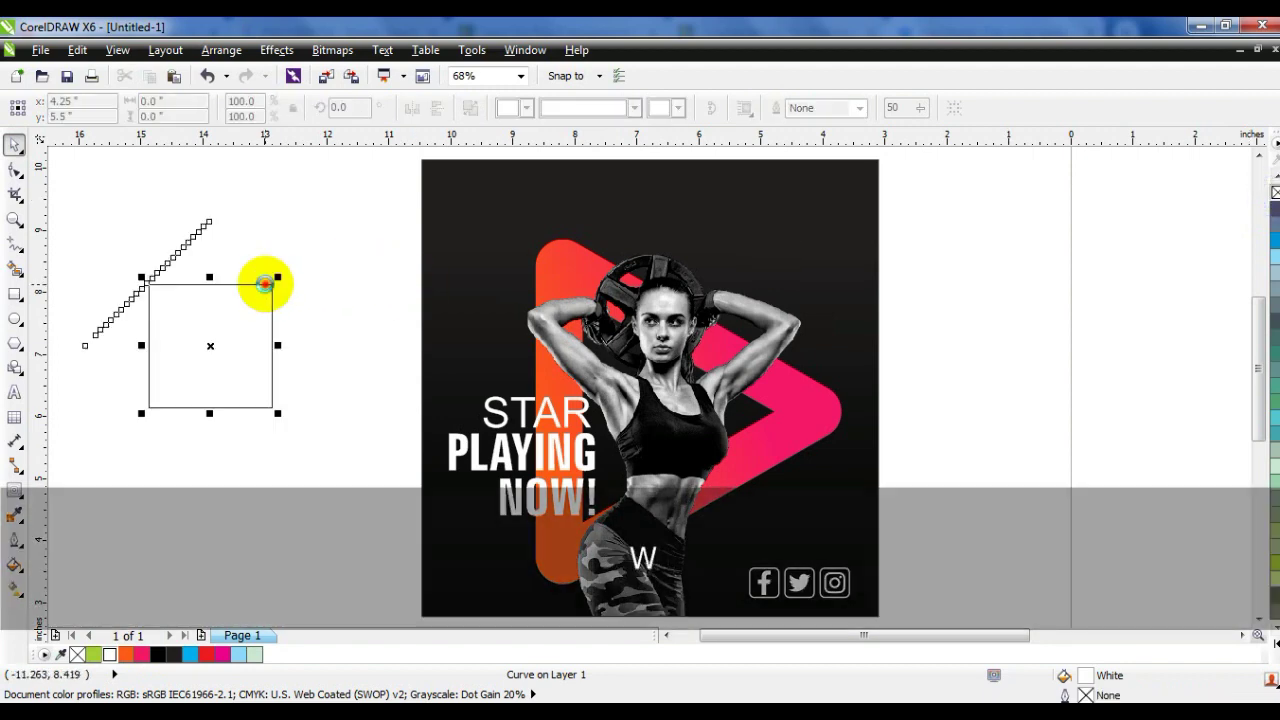
Remove the clipped square's outline and place it in the post's upper-left corner, scaled to about 1.59 in
right_click(1275, 190)
left_click_drag(267, 349, 563, 242)
left_click_drag(567, 297, 562, 285)
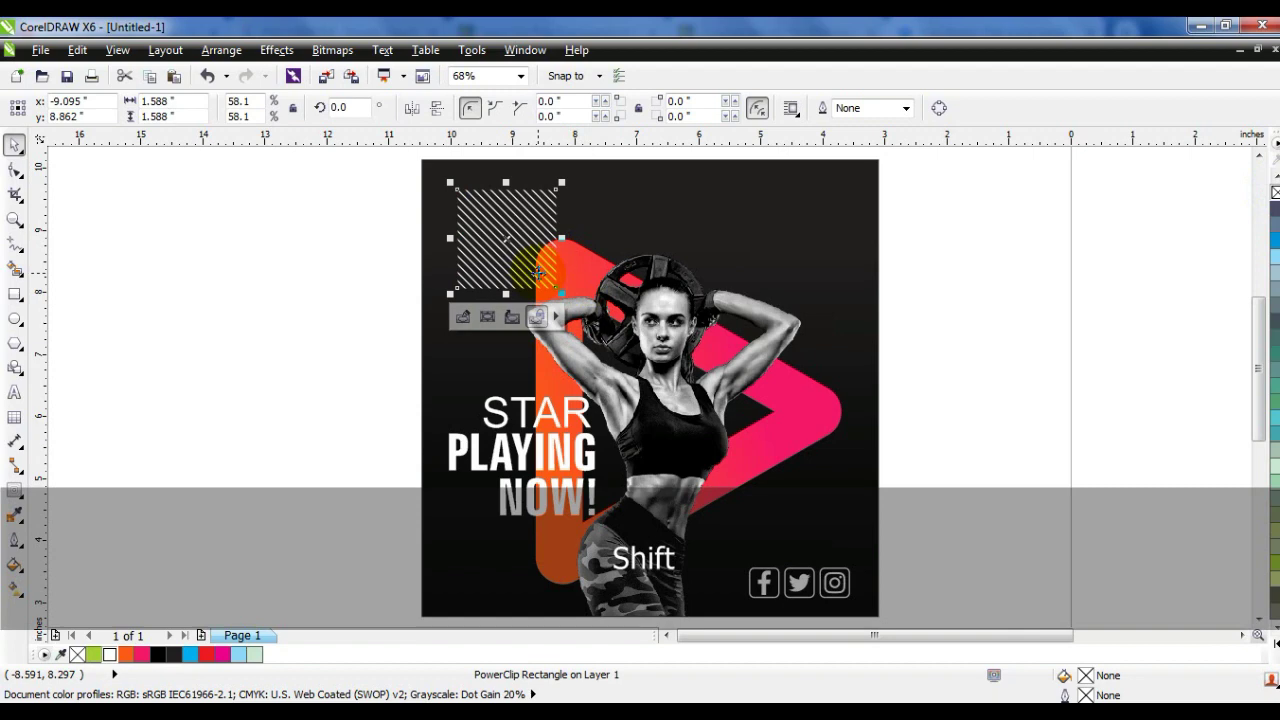
Duplicate the striped square to the triangle's lower-right edge, scale the copy to about 1.25 in and send it behind the triangle
left_click_drag(511, 233, 791, 499)
right_click(791, 499)
left_click_drag(846, 443, 840, 451)
left_click_drag(823, 496, 782, 462)
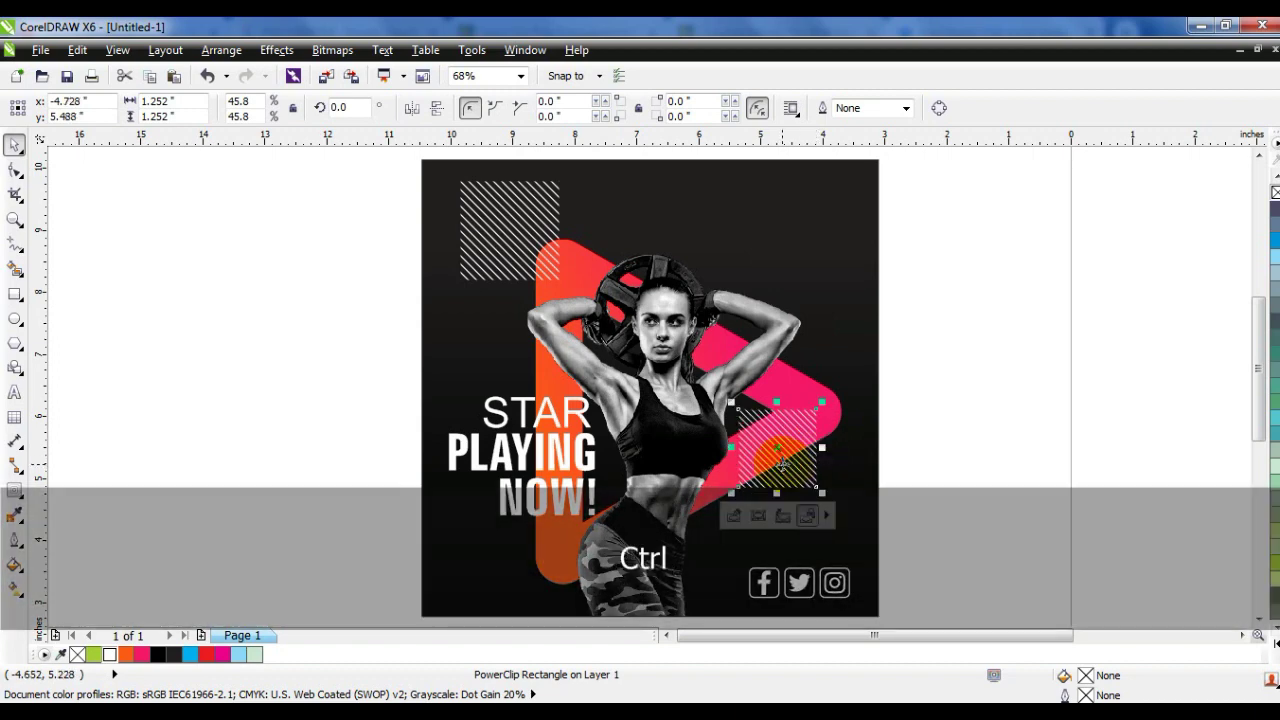
key("ctrl+Page_Up")
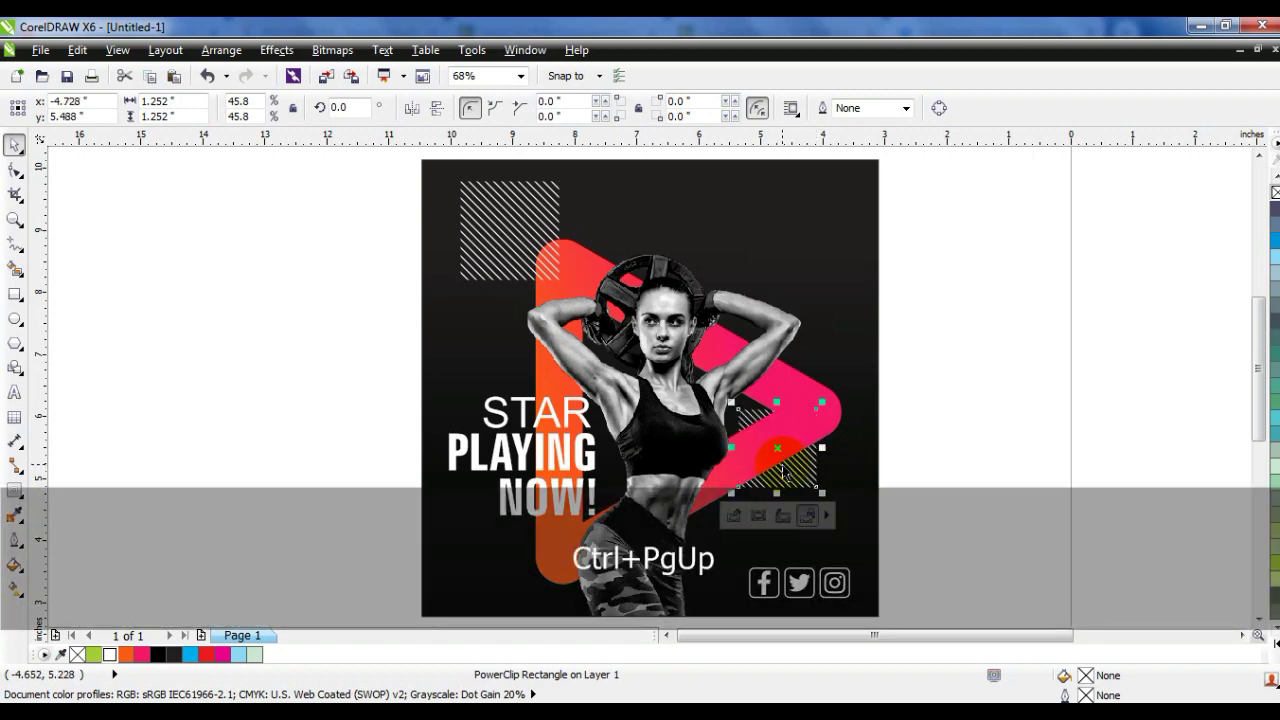
left_click(946, 351)
Enlarge the three-line STAR PLAYING NOW! headline slightly, scaling all its lines together
left_click_drag(350, 382, 641, 520)
left_click_drag(441, 391, 436, 388)
left_click(880, 386)
left_click(237, 313)
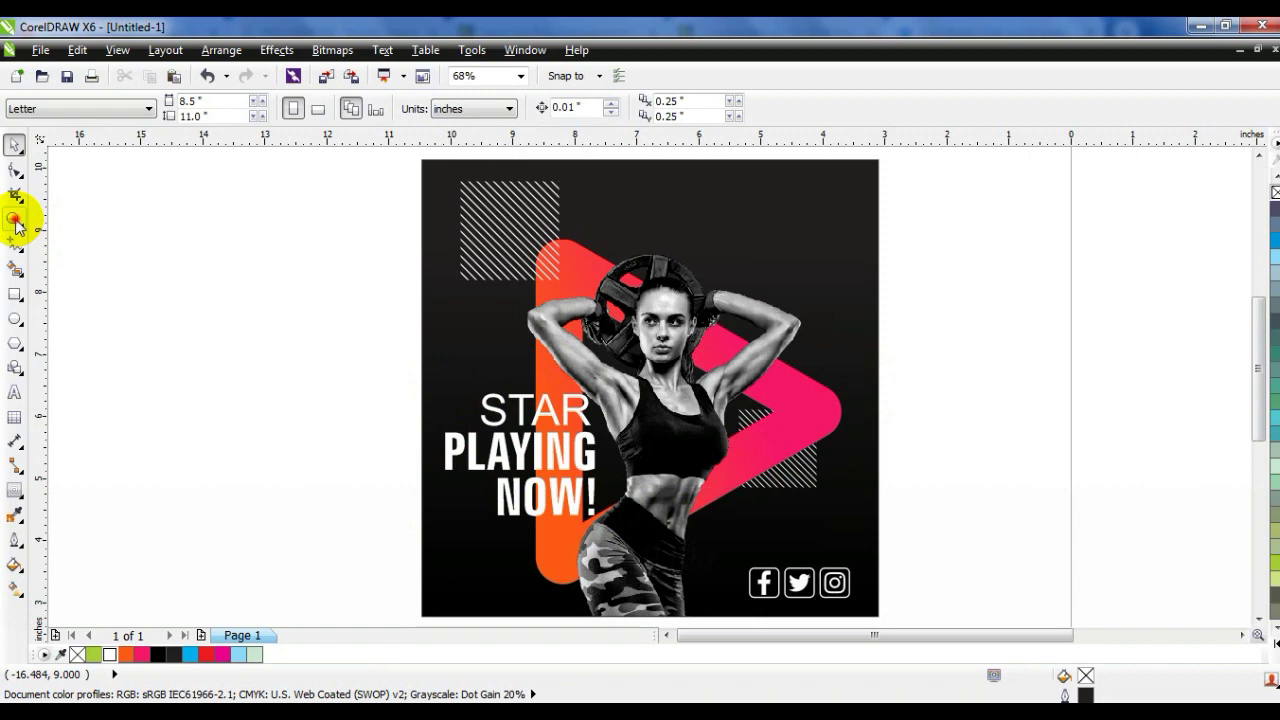
Draw a rectangle about 1.72 by 0.4 in above the social icons and fully round its corners to 0.2 in
left_click(18, 221)
left_click_drag(361, 349, 949, 623)
left_click(14, 296)
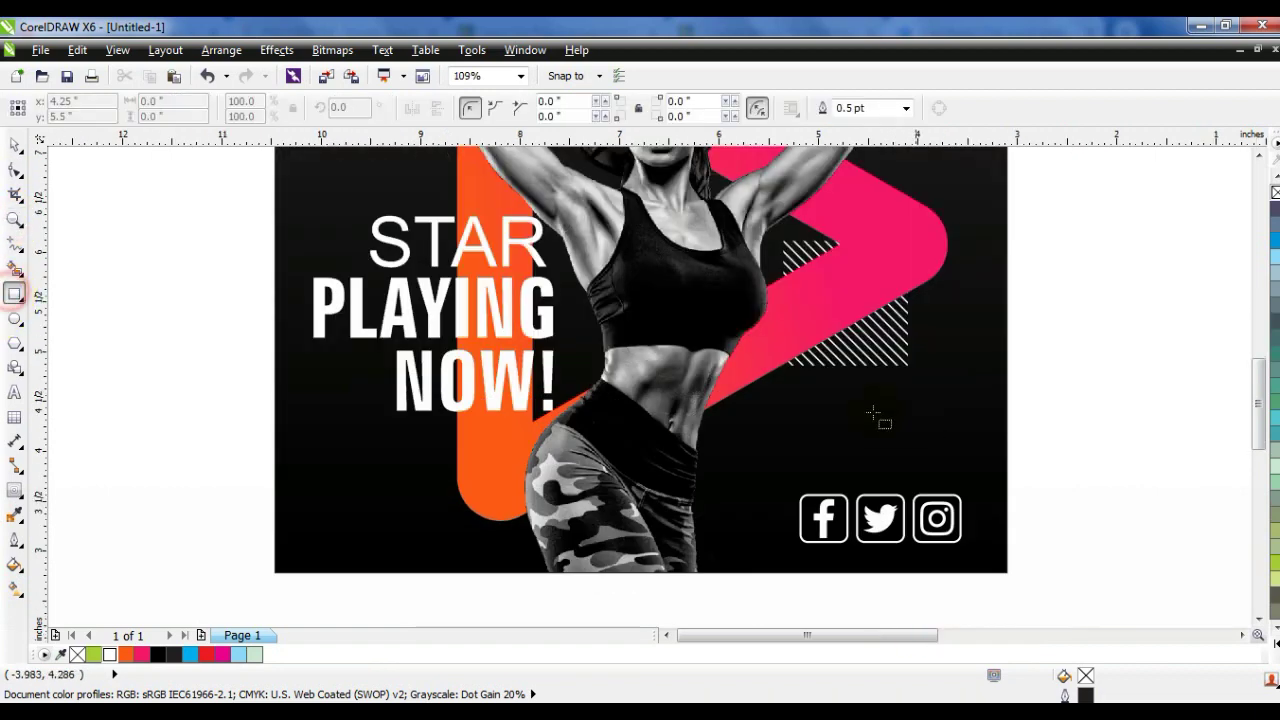
left_click_drag(797, 409, 969, 450)
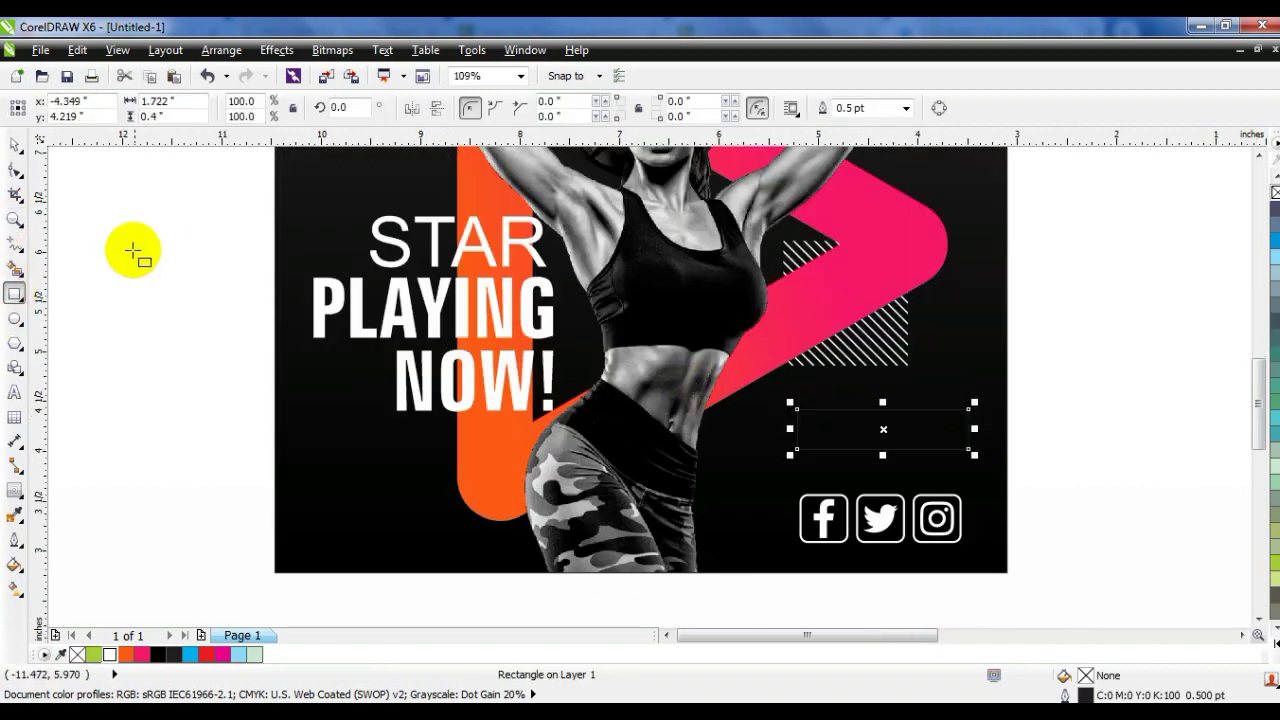
left_click(14, 172)
left_click_drag(798, 450, 862, 464)
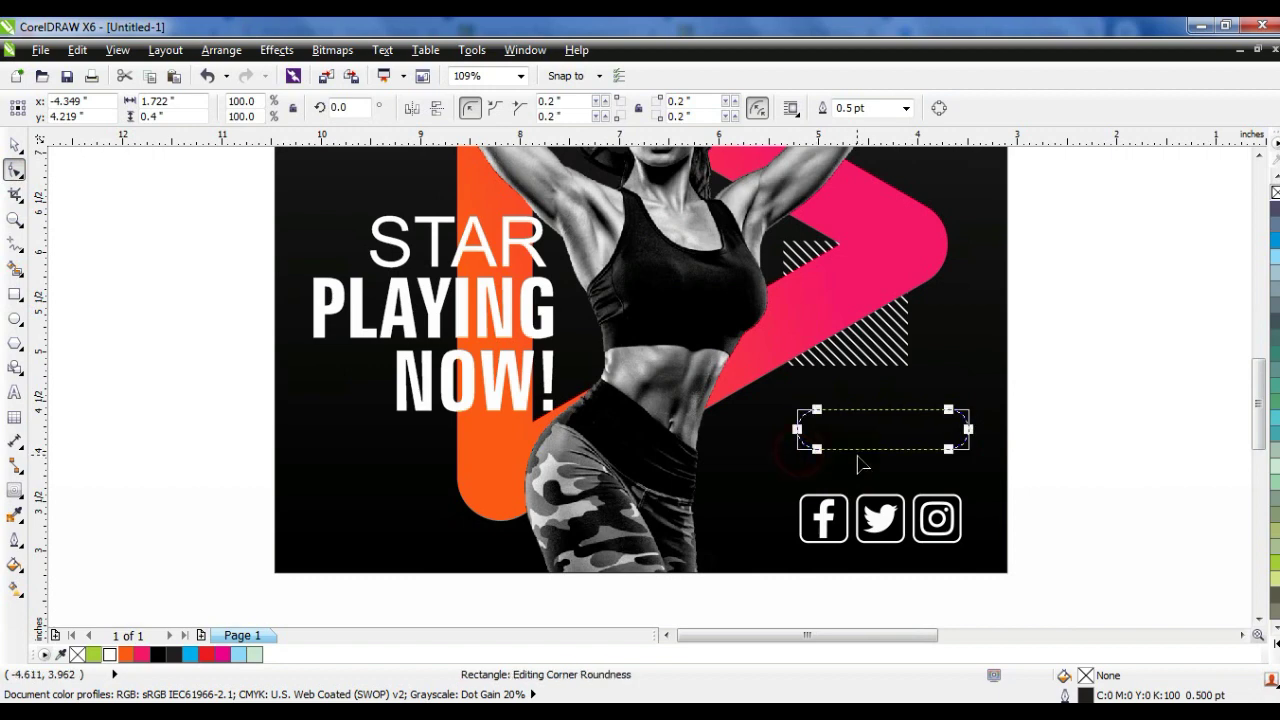
Copy the play triangle's gradient fill onto the rounded rectangle and remove its outline
left_click(77, 49)
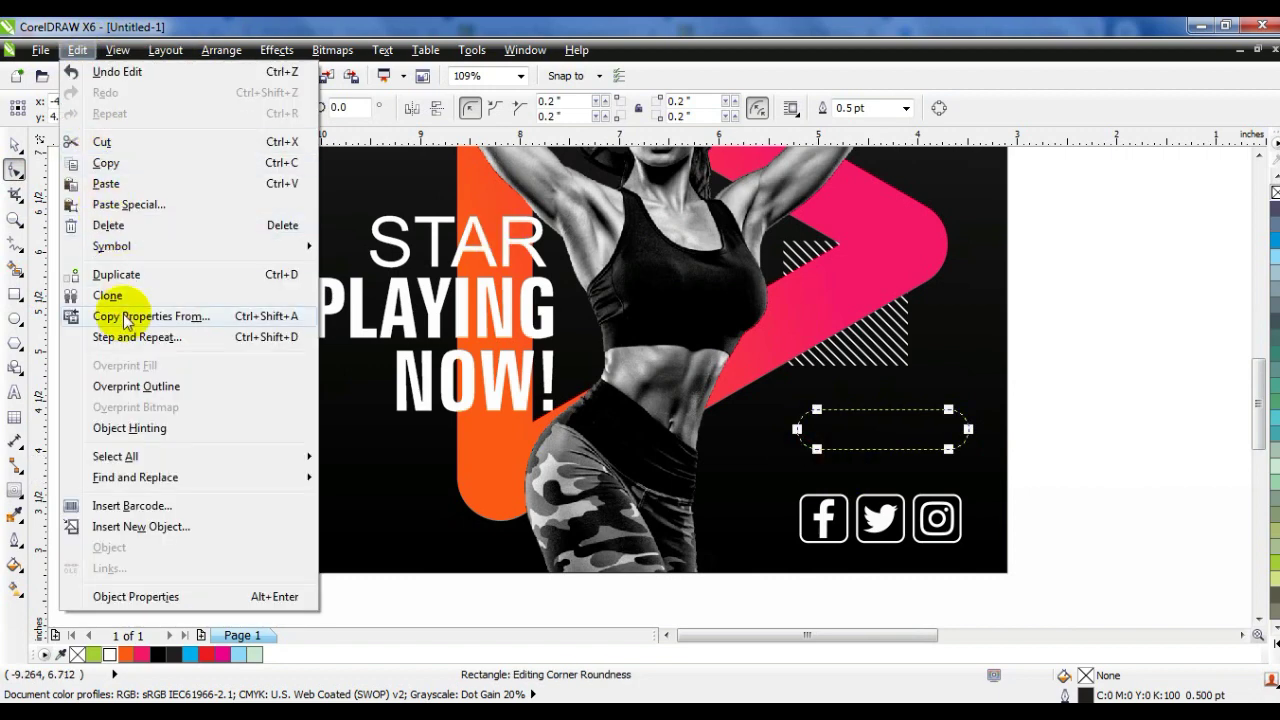
left_click(114, 238)
left_click(663, 399)
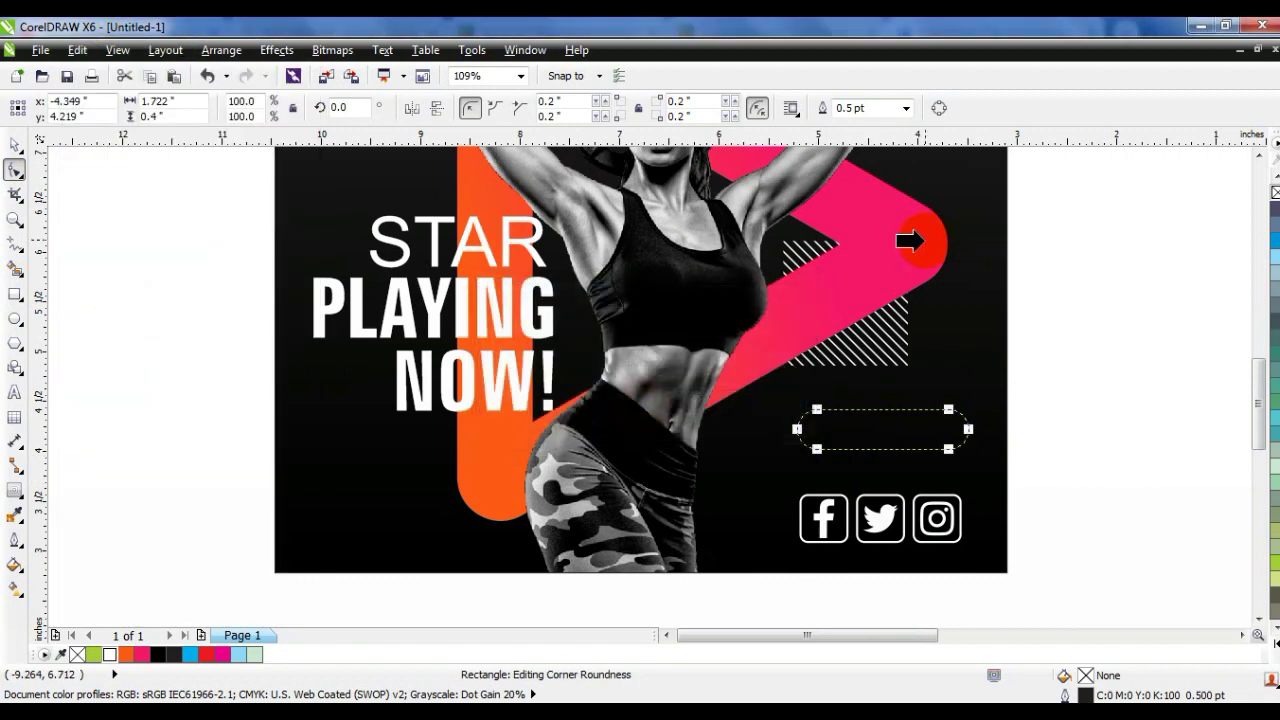
left_click(908, 240)
right_click(1275, 191)
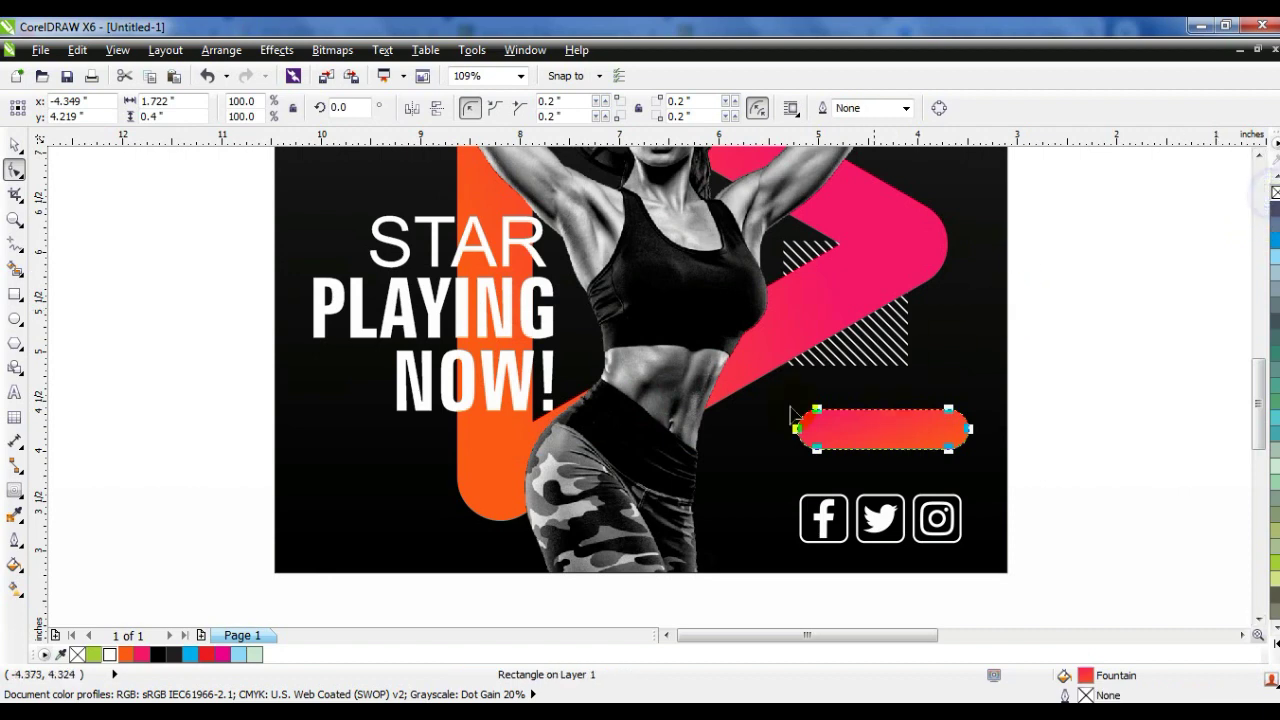
Duplicate the NOW! text onto the gradient button, scale it down to about 22.4 pt and reword it as PLAY NOW
left_click(15, 148)
left_click_drag(471, 357, 918, 419)
right_click(918, 419)
left_click_drag(1005, 481, 900, 468)
key("shift+Home")
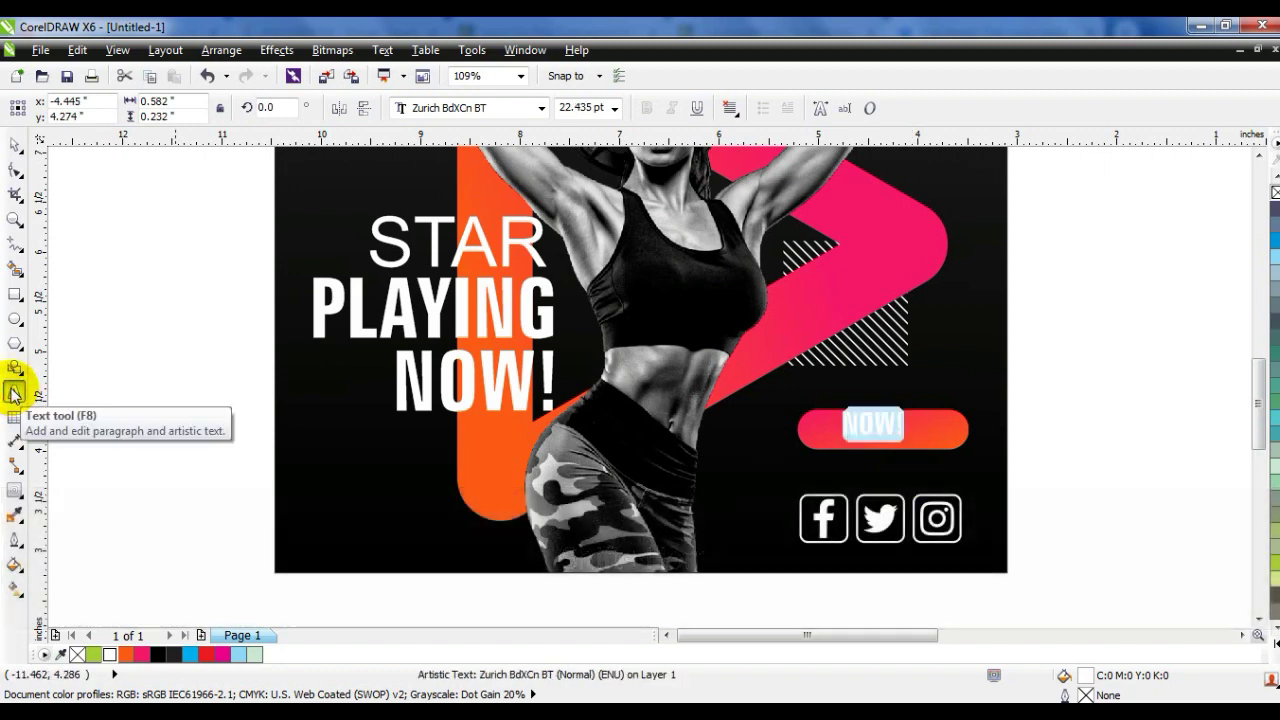
type("PLAY")
left_click(14, 145)
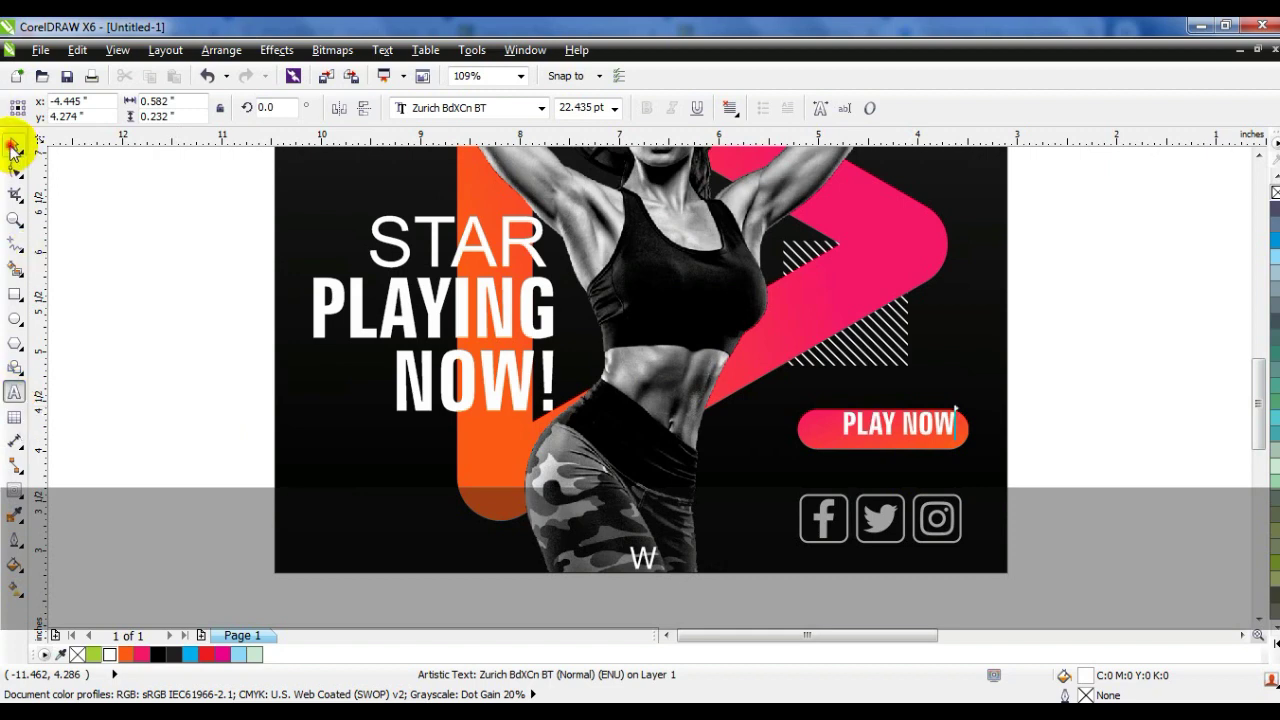
Align the PLAY NOW text to the centre of the gradient button
left_click(810, 436, "shift")
key("e")
key("F3")
key("Escape")
left_click_drag(894, 505, 508, 150)
key("shift+F2")
key("Escape")
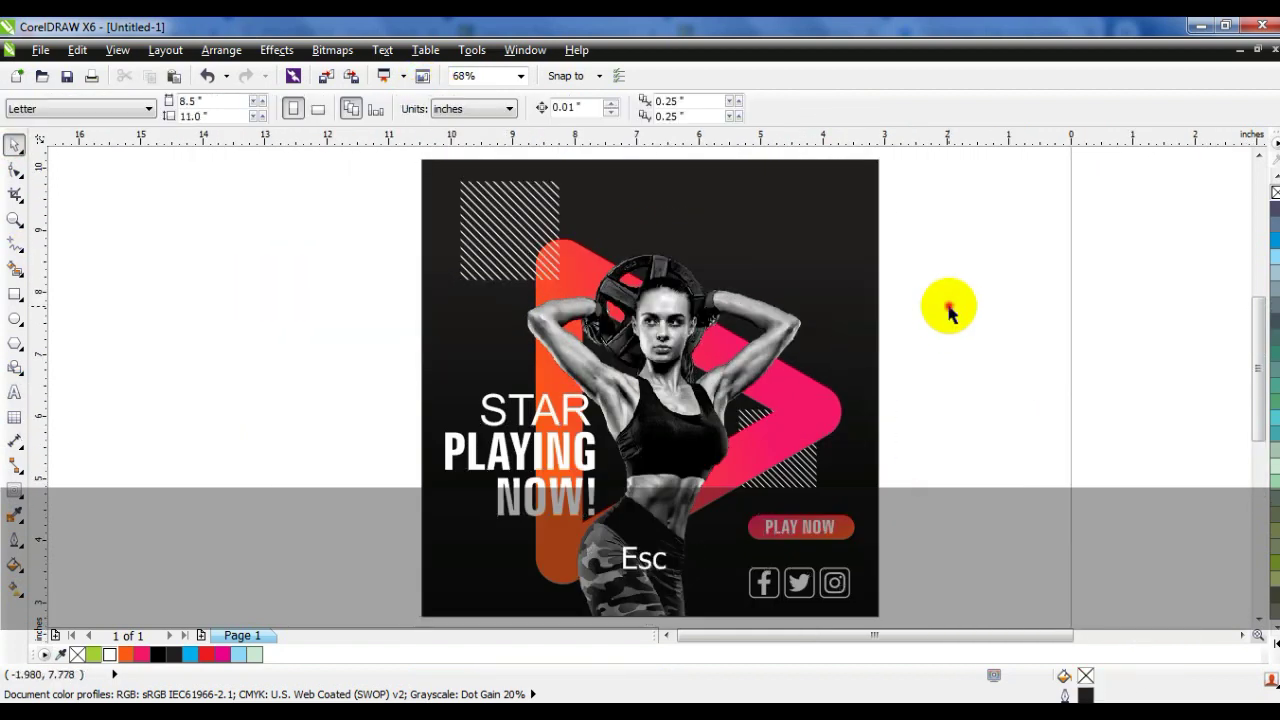
Enlarge the woman's photo proportionally to about 4.79 by 6.35 in, keeping its feet-side edge on the post's base
left_click(656, 312)
left_click_drag(806, 247, 830, 215)
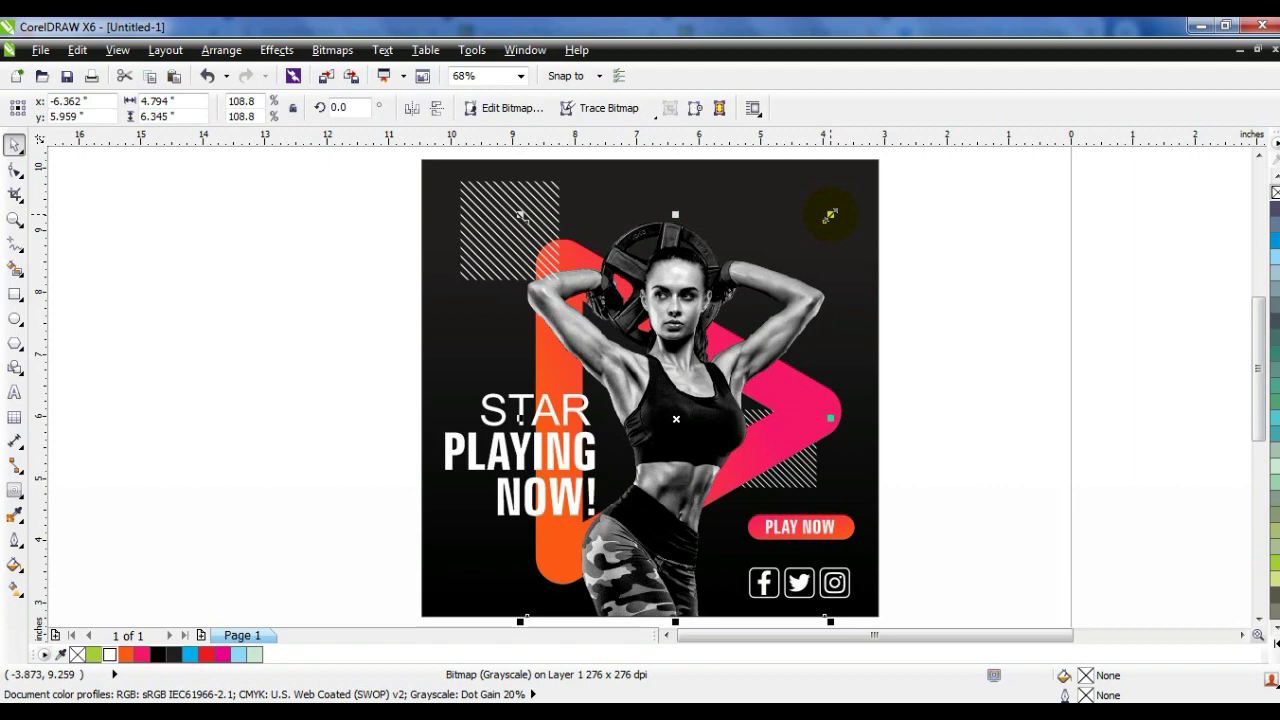
left_click(924, 245)
Select the whole post, fit it in view and inspect the finished design in full-screen preview
key("F3")
key("Escape")
left_click_drag(909, 446, 573, 187)
key("shift+F2")
key("F9")
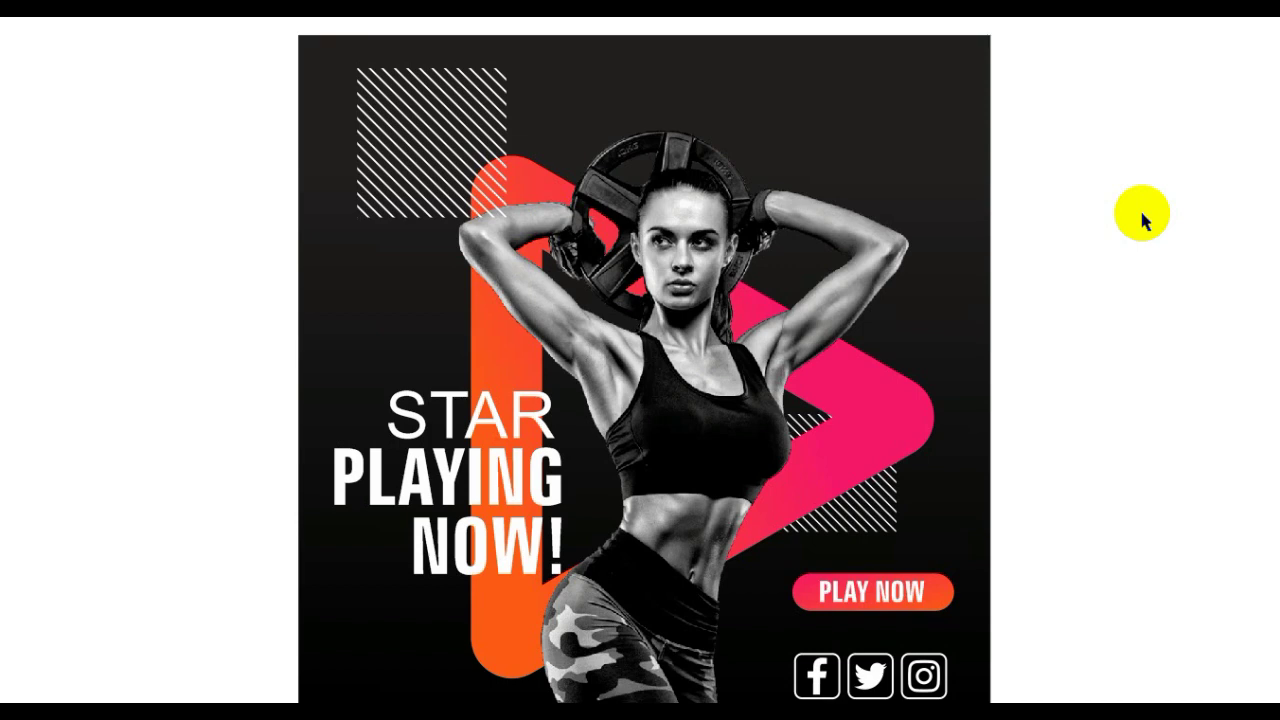
left_click(1075, 300)
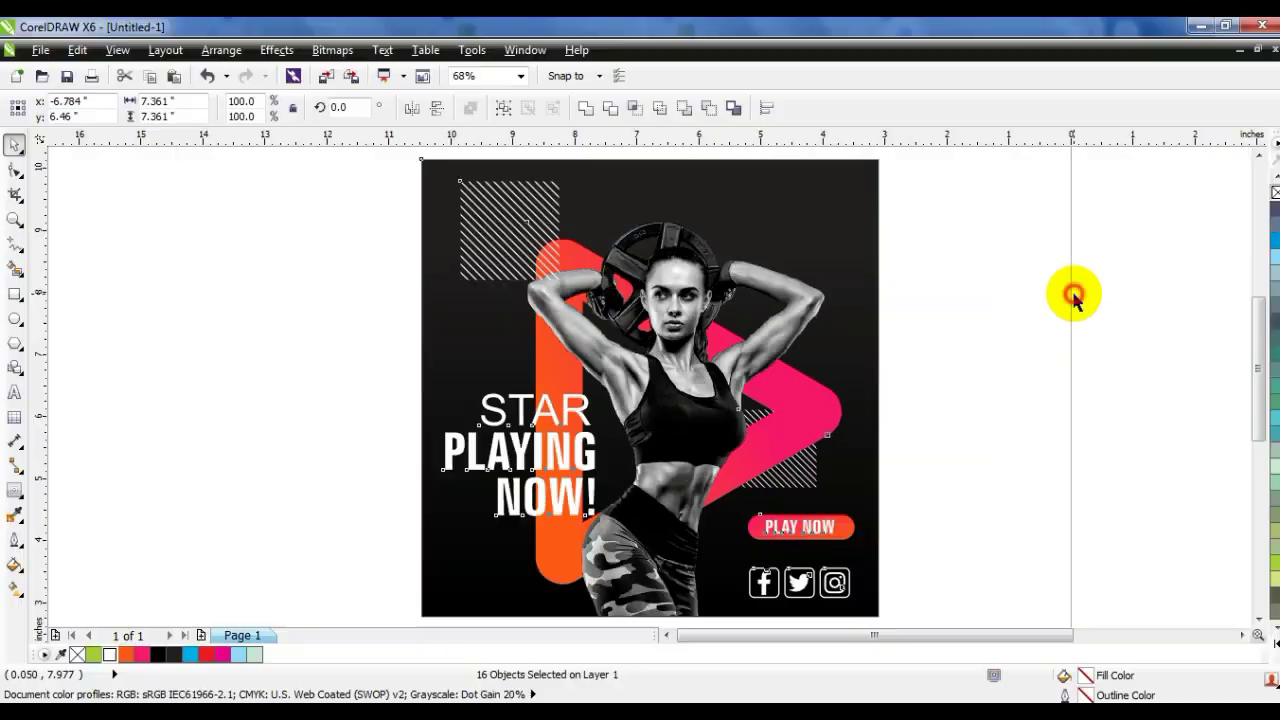